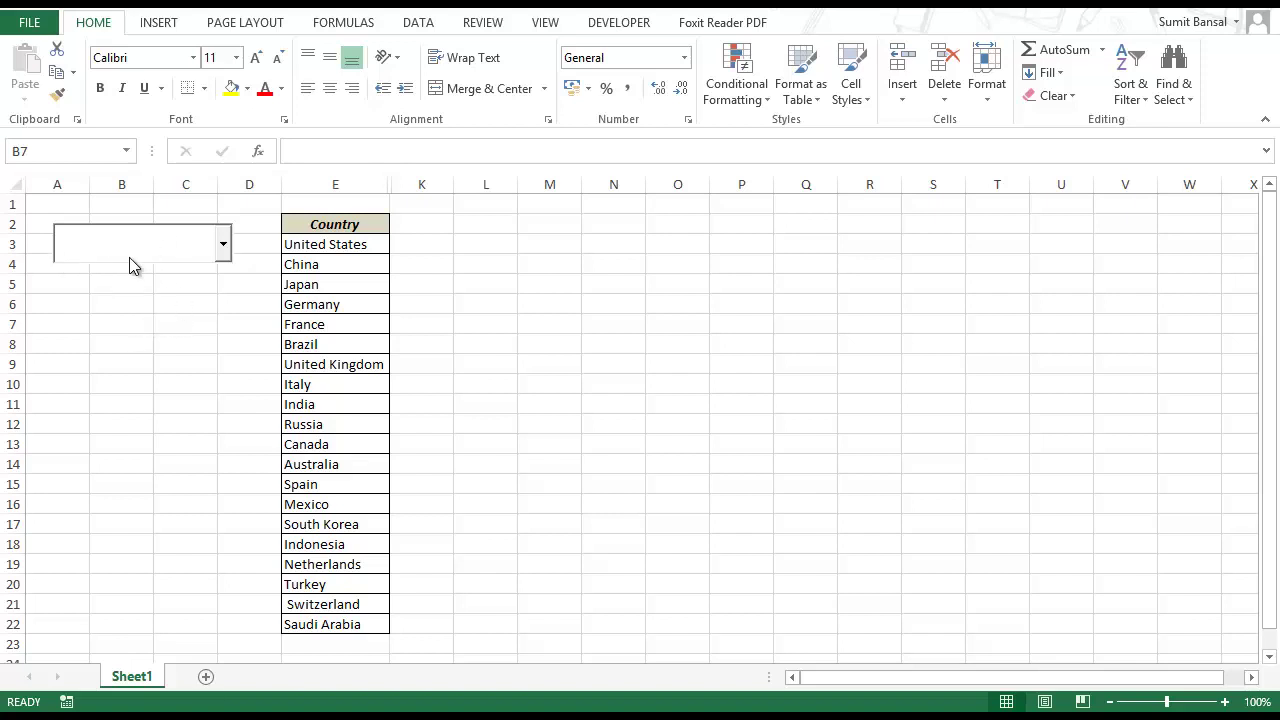
- Browse the country list in the finished combo box and filter it with the search text United
{"action": "left_click", "coordinate": [225, 246]}
{"action": "left_click_drag", "start_coordinate": [226, 308], "coordinate": [226, 280]}
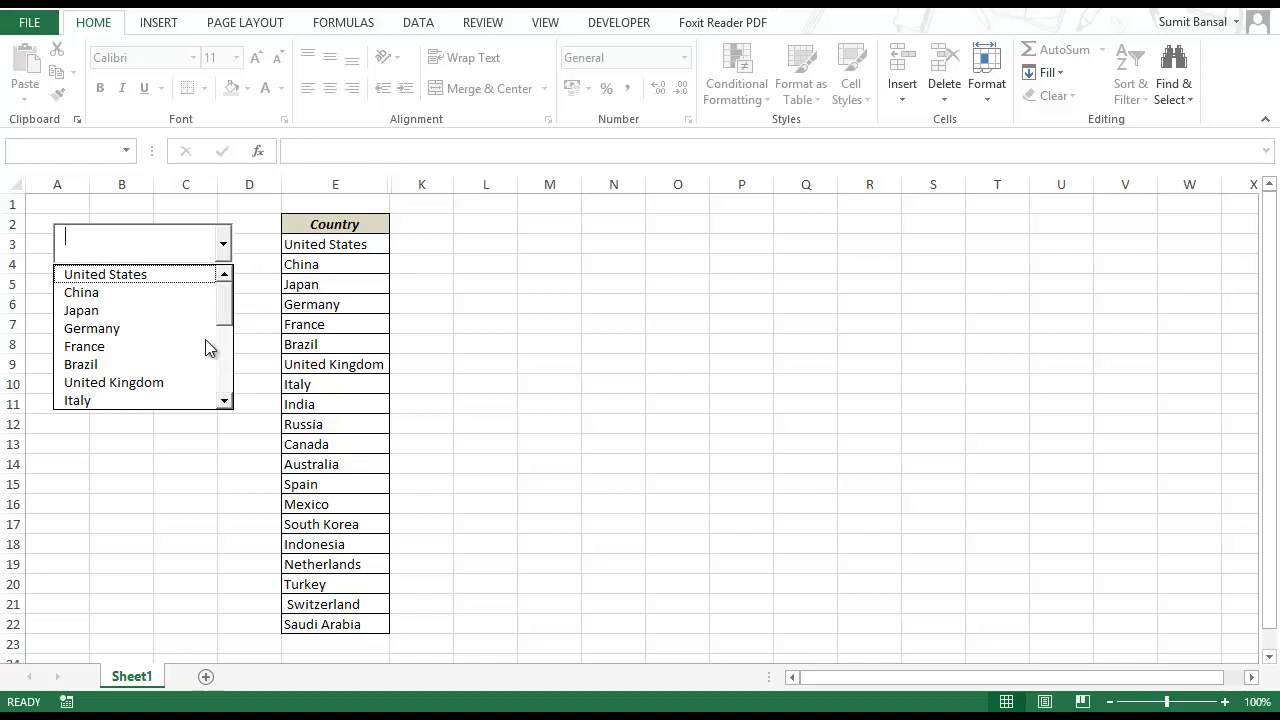
{"action": "left_click_drag", "start_coordinate": [228, 303], "coordinate": [227, 276]}
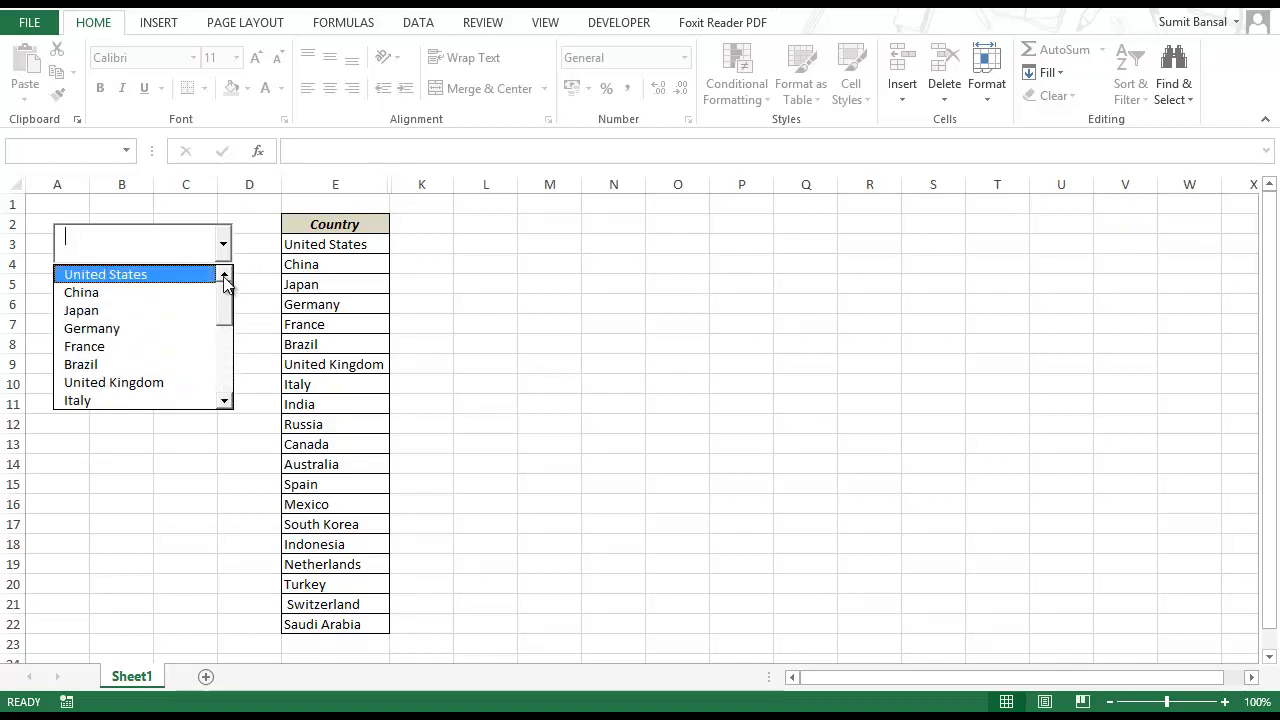
{"action": "left_click", "coordinate": [149, 240]}
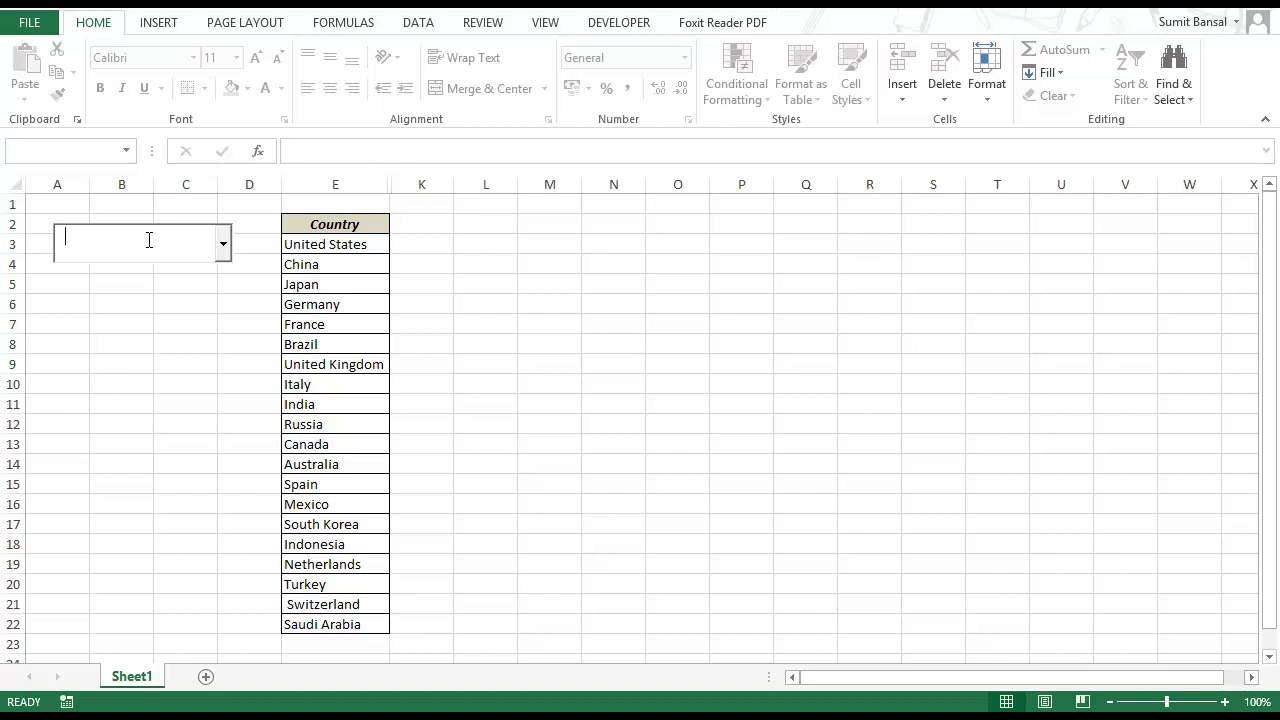
{"action": "type", "text": "United"}
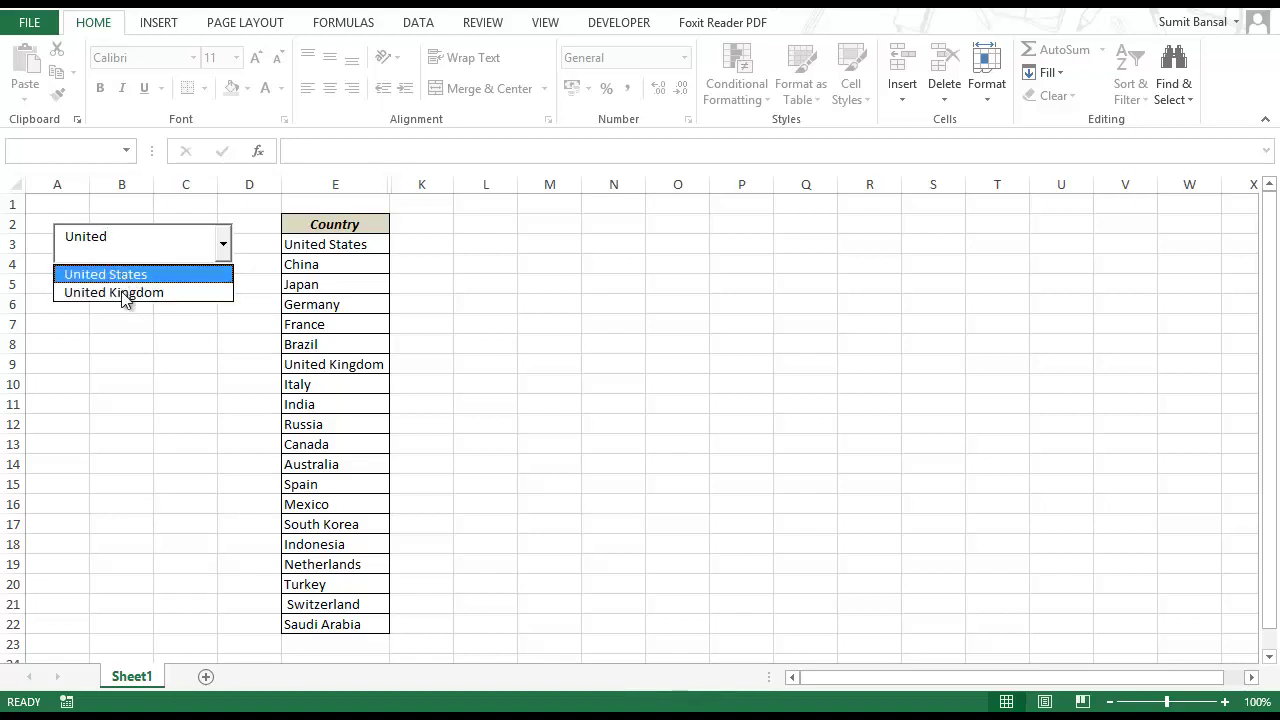
- Filter the combo box's country list with the search text Ind in place of United, and clear the box
{"action": "left_click", "coordinate": [127, 238]}
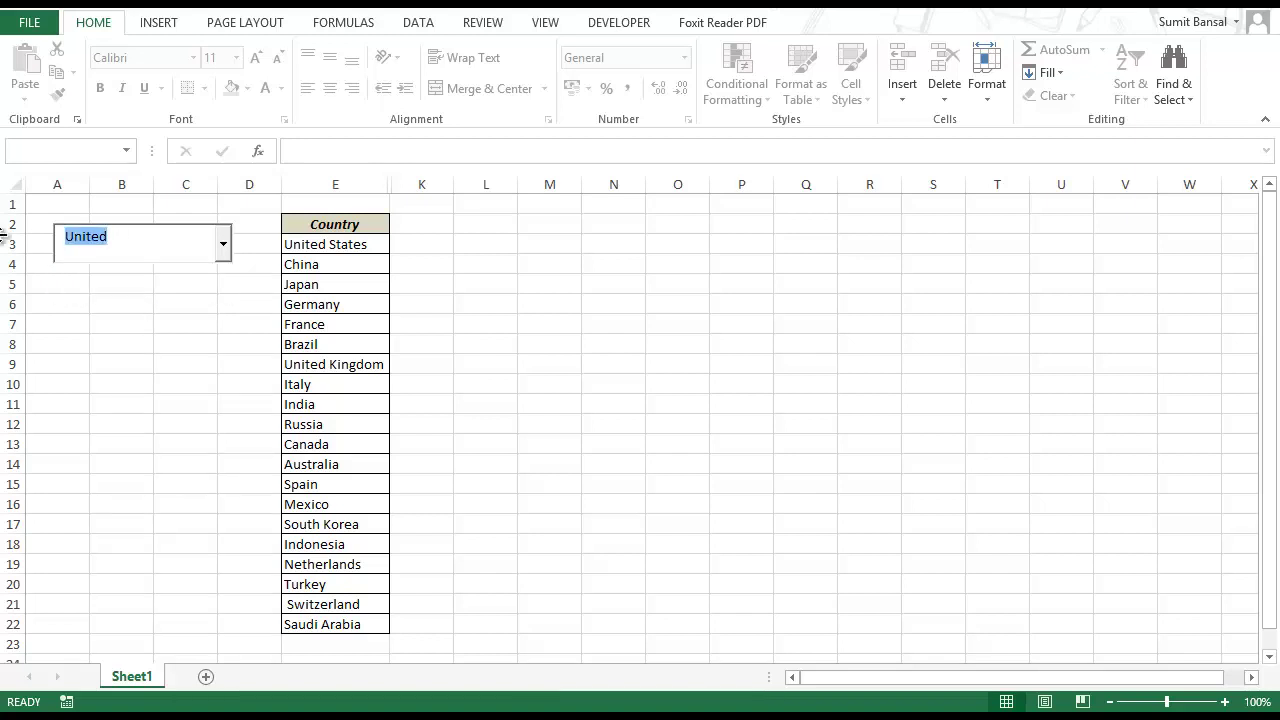
{"action": "type", "text": "I"}
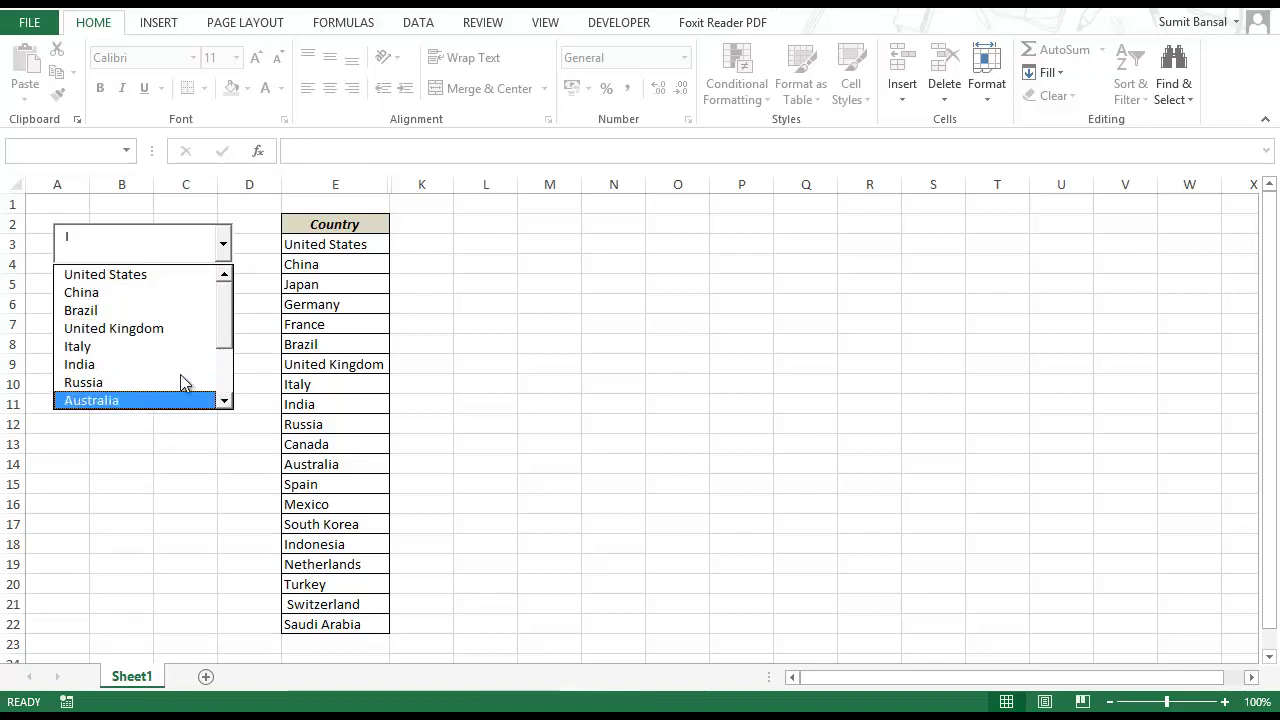
{"action": "left_click_drag", "start_coordinate": [228, 338], "coordinate": [91, 243]}
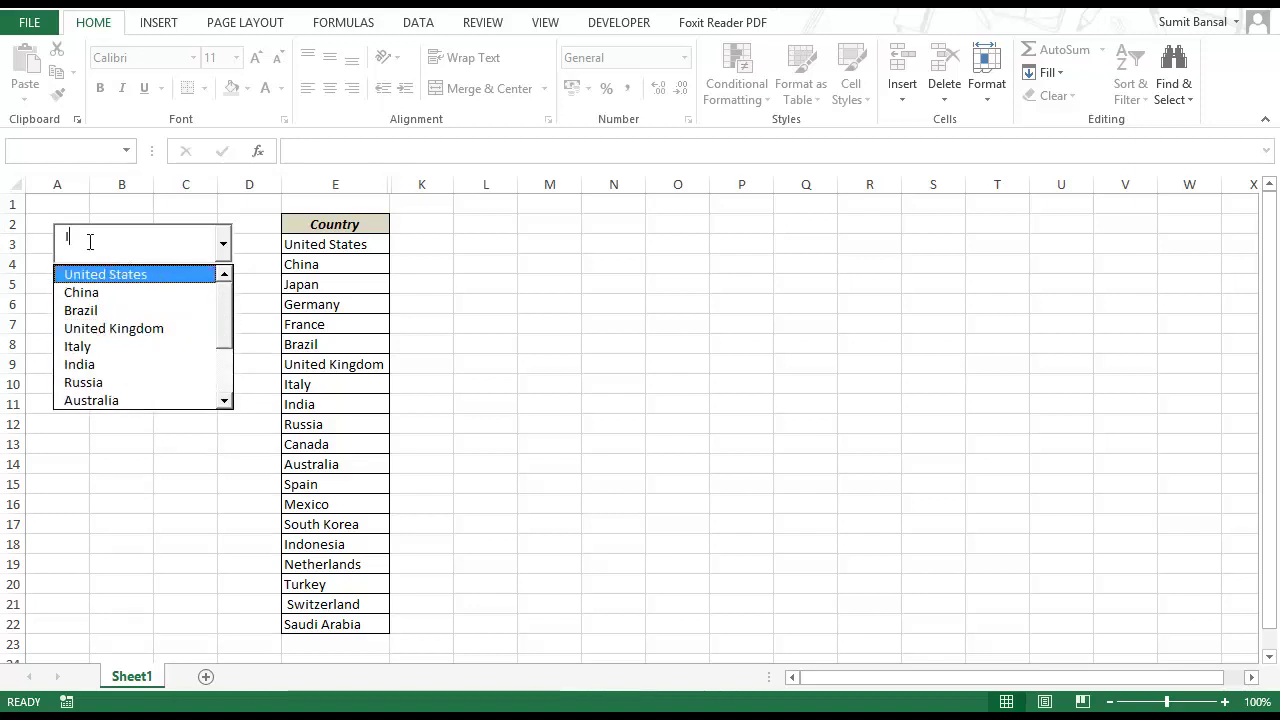
{"action": "left_click", "coordinate": [90, 242]}
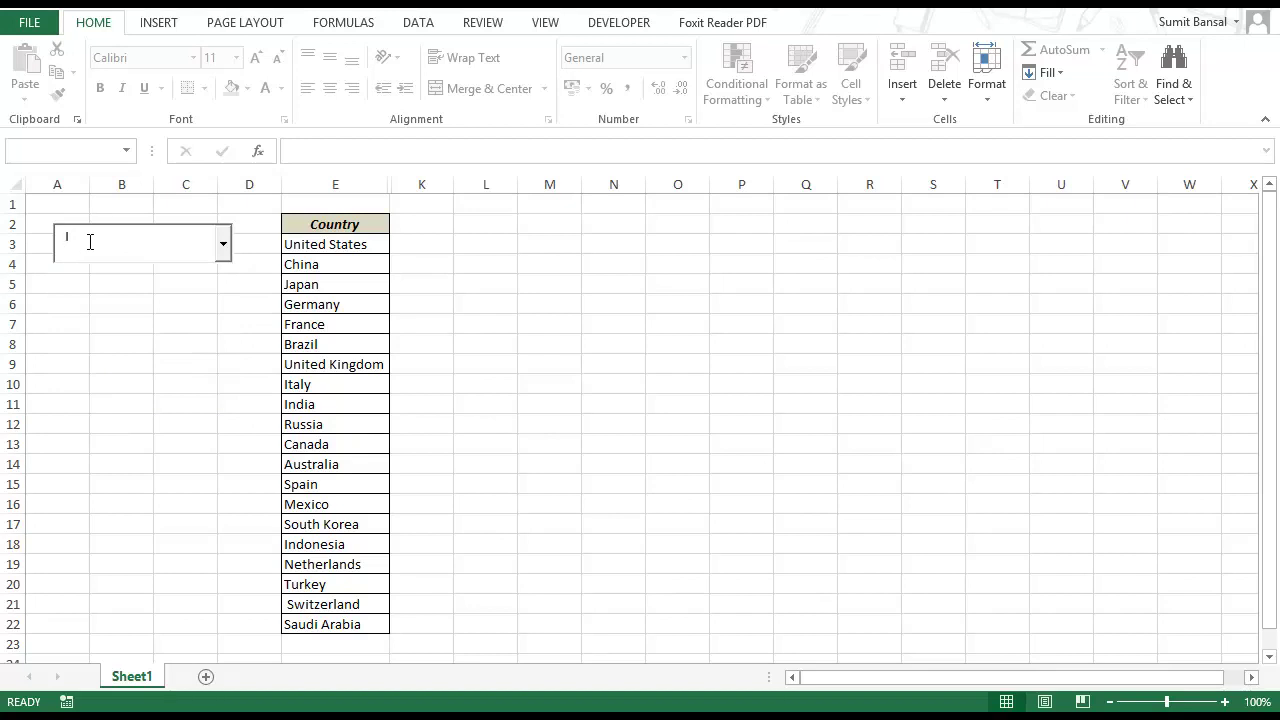
{"action": "type", "text": "n"}
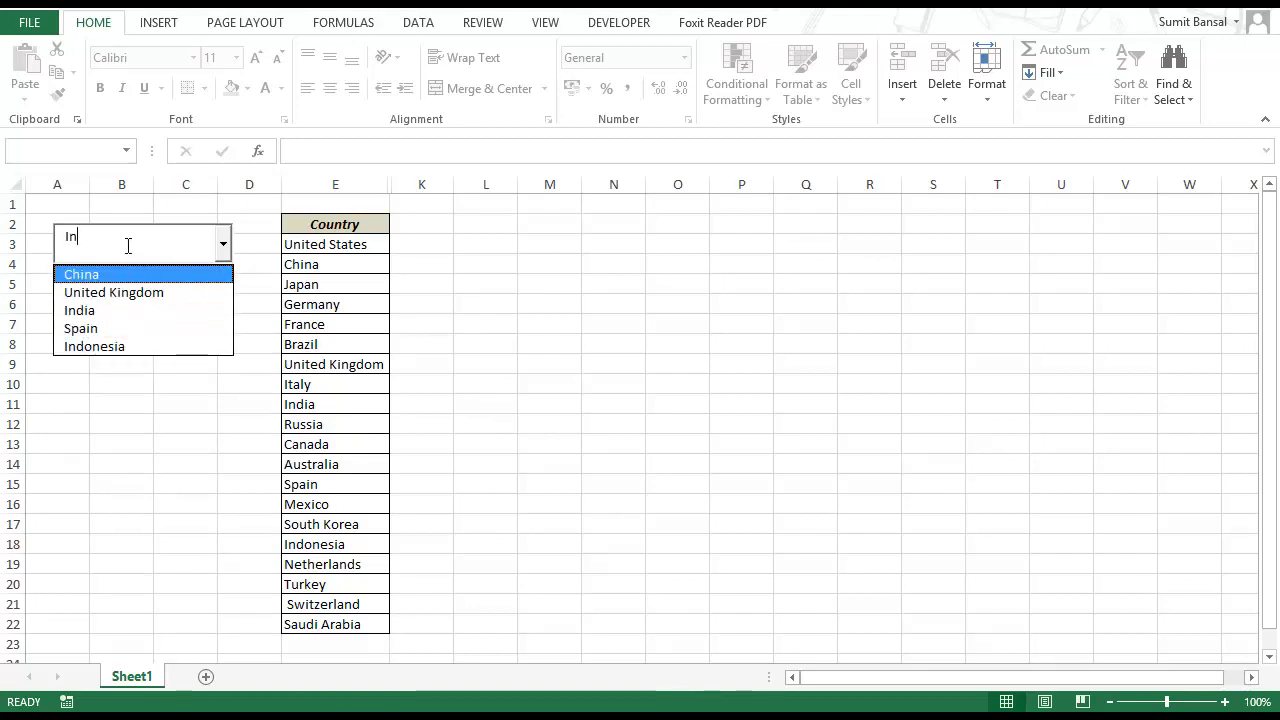
{"action": "type", "text": "d"}
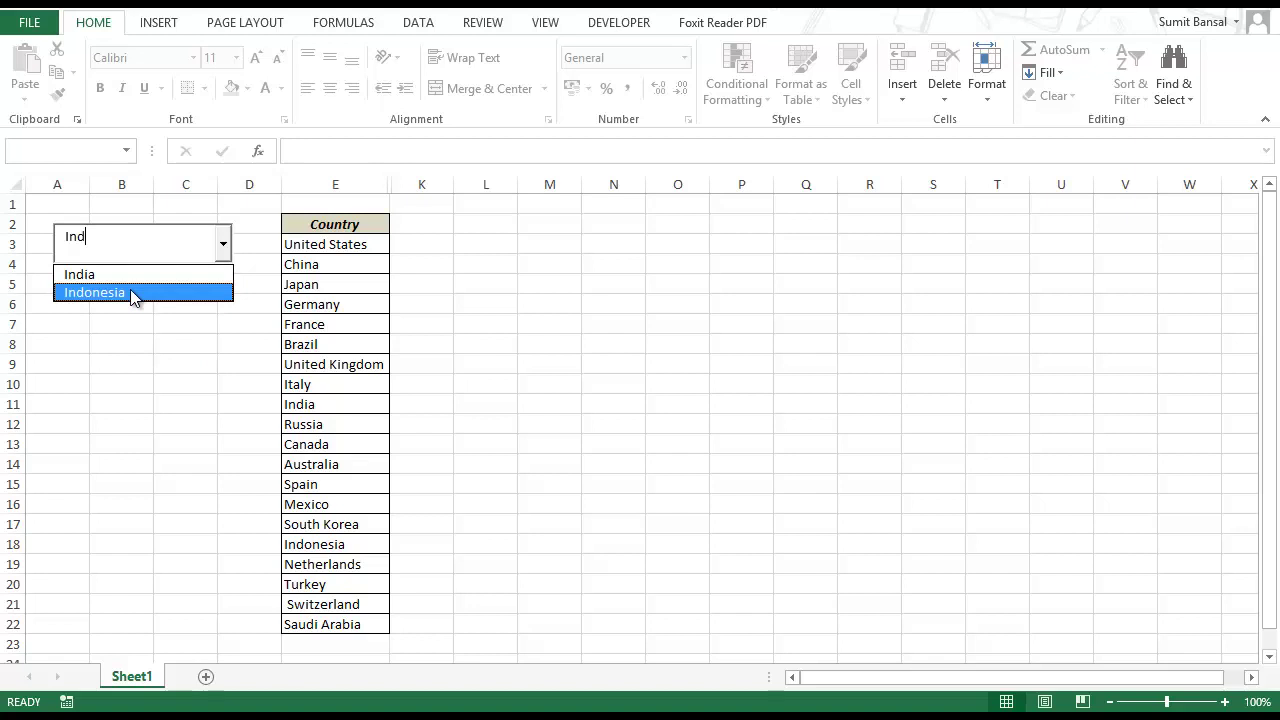
{"action": "left_click_drag", "start_coordinate": [120, 241], "coordinate": [56, 252]}
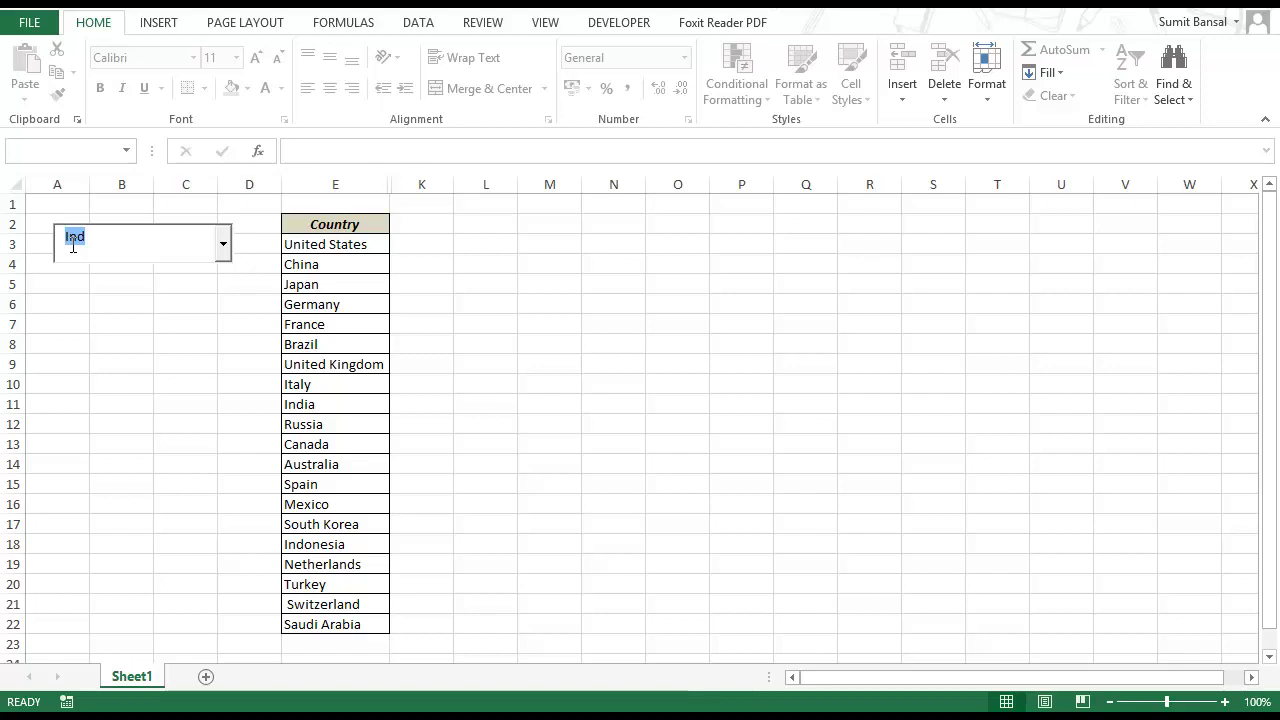
{"action": "key", "text": "BackSpace"}
{"action": "left_click", "coordinate": [140, 486]}
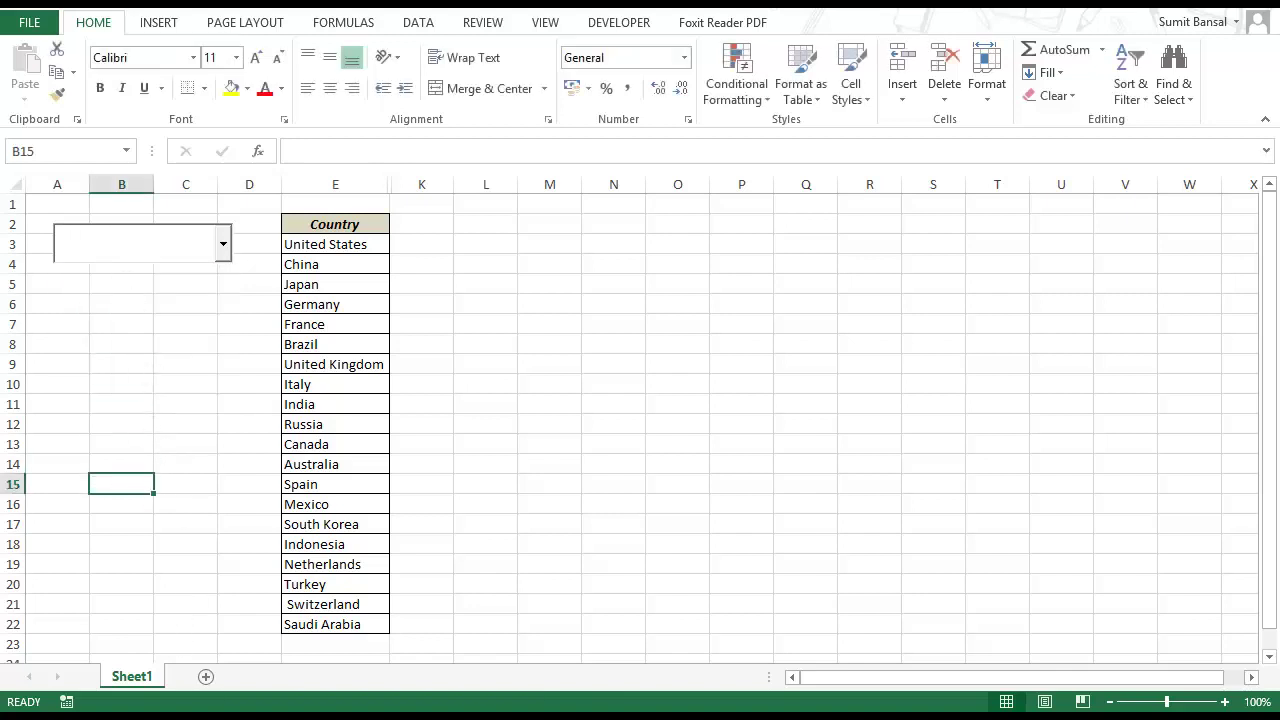
{"action": "left_click", "coordinate": [485, 610]}
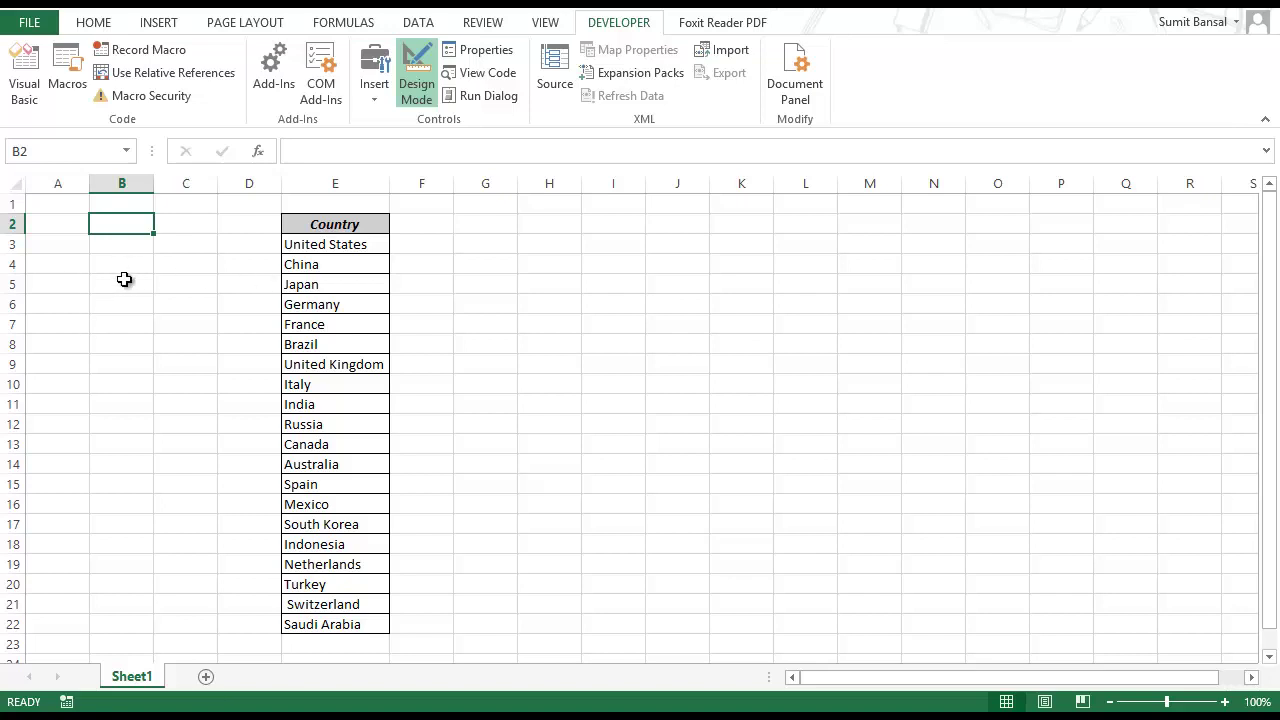
- Insert an ActiveX combo box across columns A to C at rows 6 and 7, beside the Country list
{"action": "left_click", "coordinate": [373, 98]}
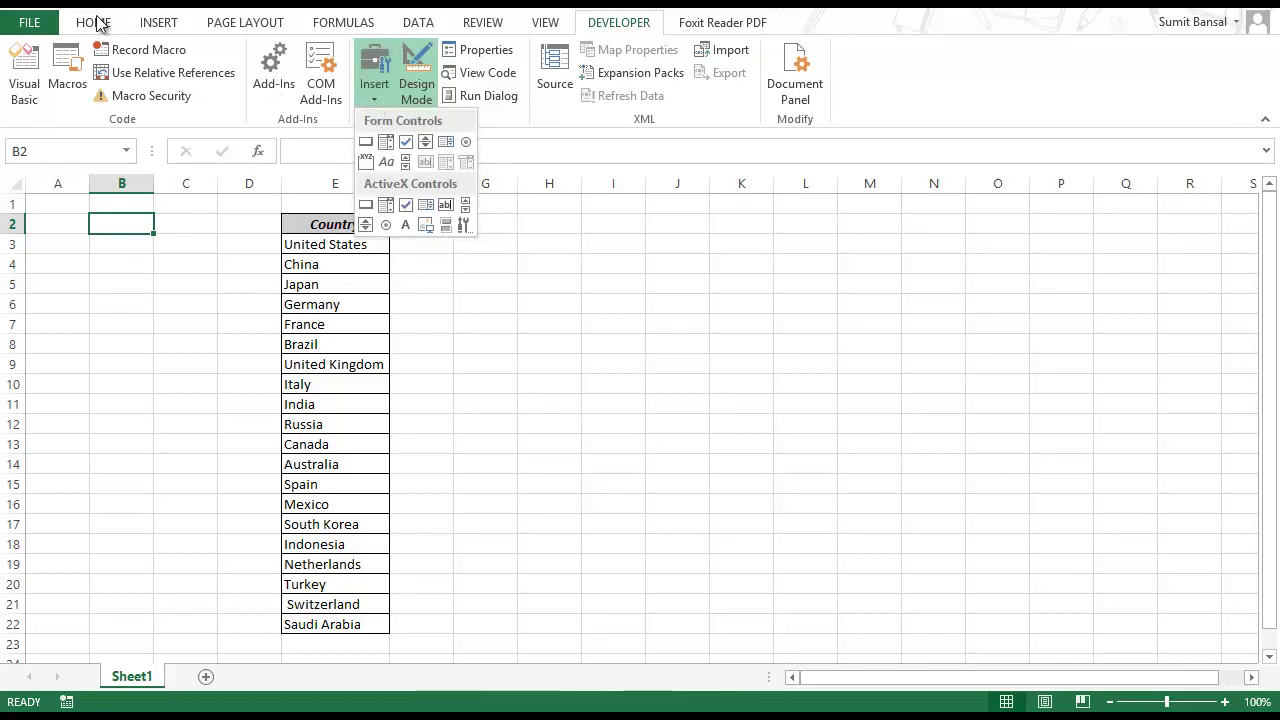
{"action": "left_click", "coordinate": [605, 25]}
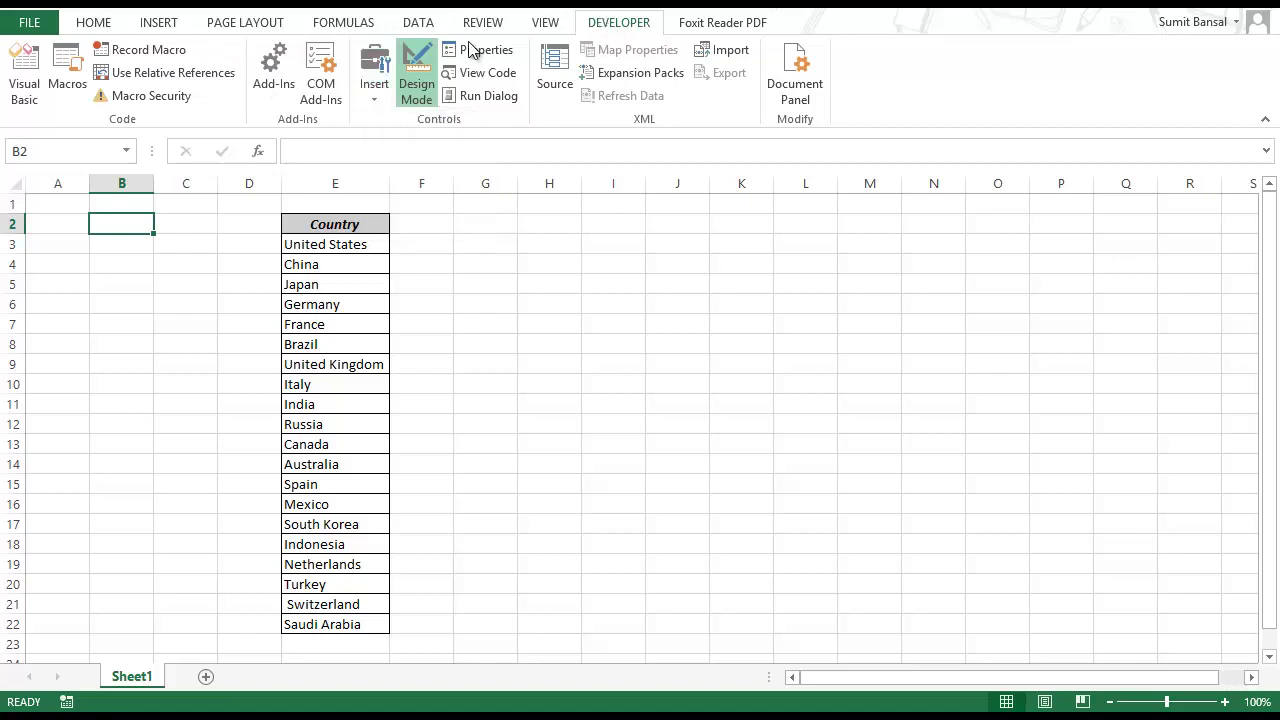
{"action": "left_click", "coordinate": [383, 96]}
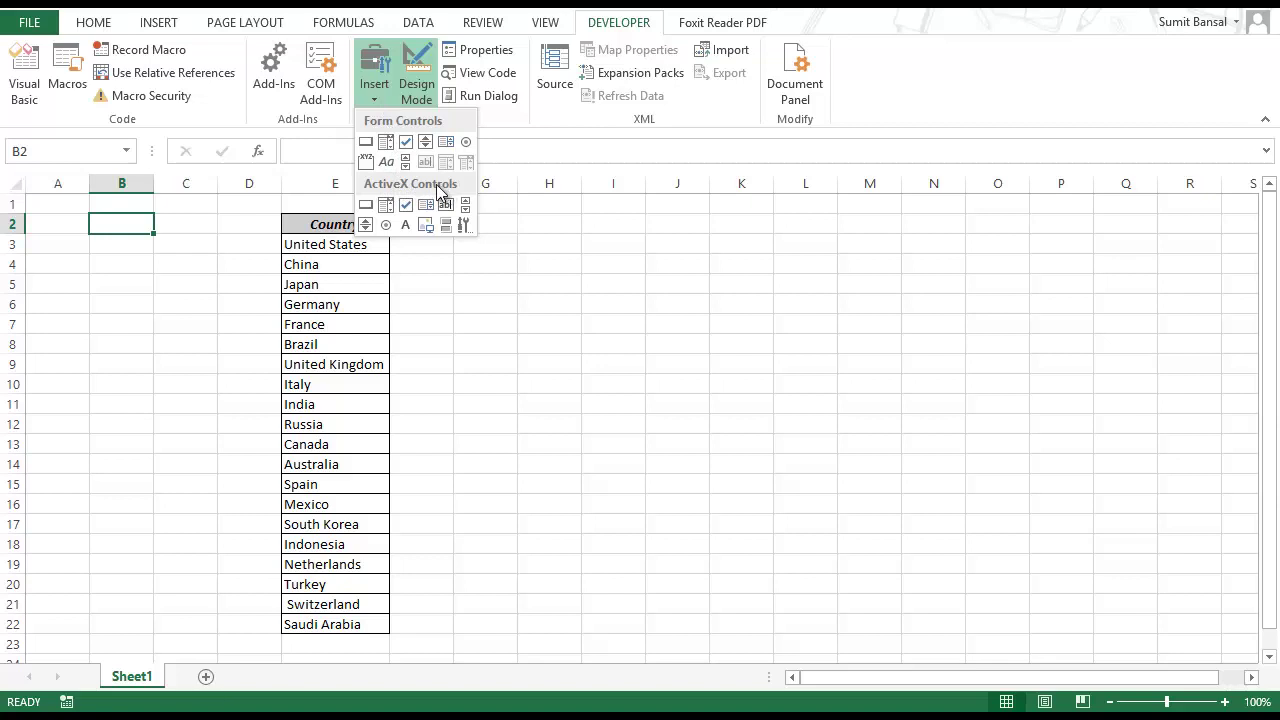
{"action": "left_click", "coordinate": [385, 204]}
{"action": "left_click_drag", "start_coordinate": [71, 296], "coordinate": [216, 324]}
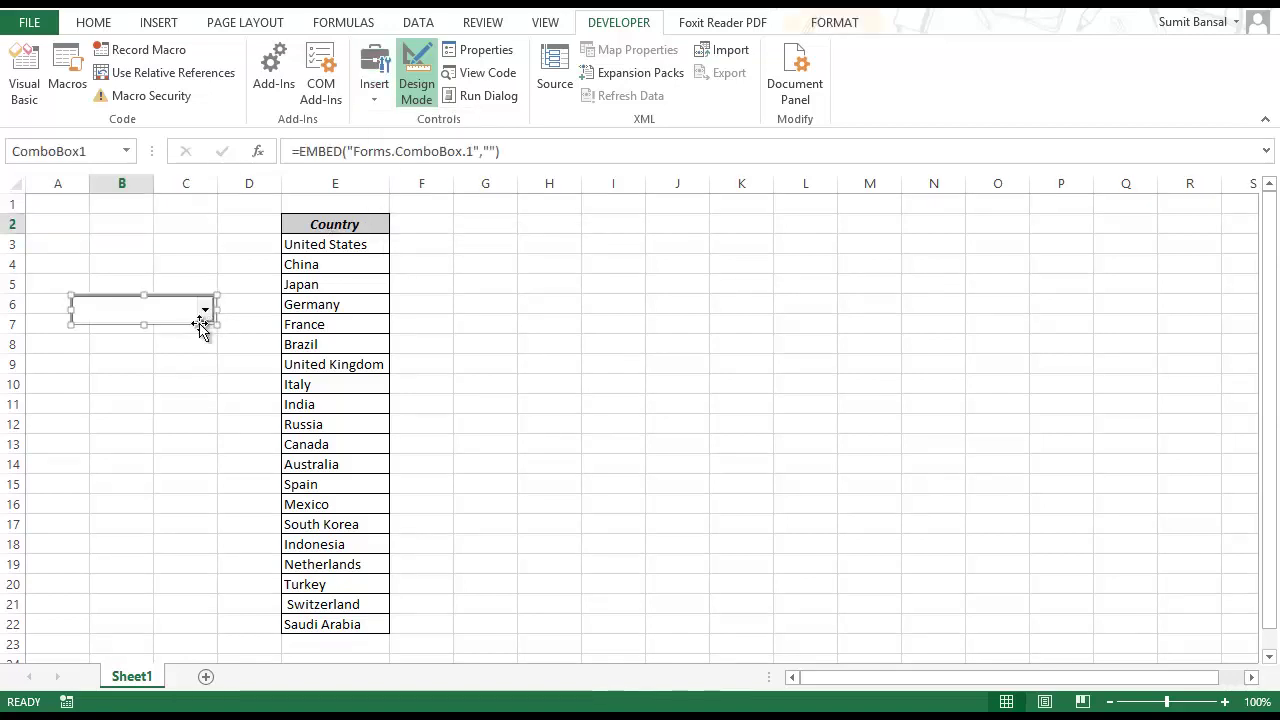
- Open the new combo box's properties and set AutoWordSelect to False
{"action": "right_click", "coordinate": [120, 313]}
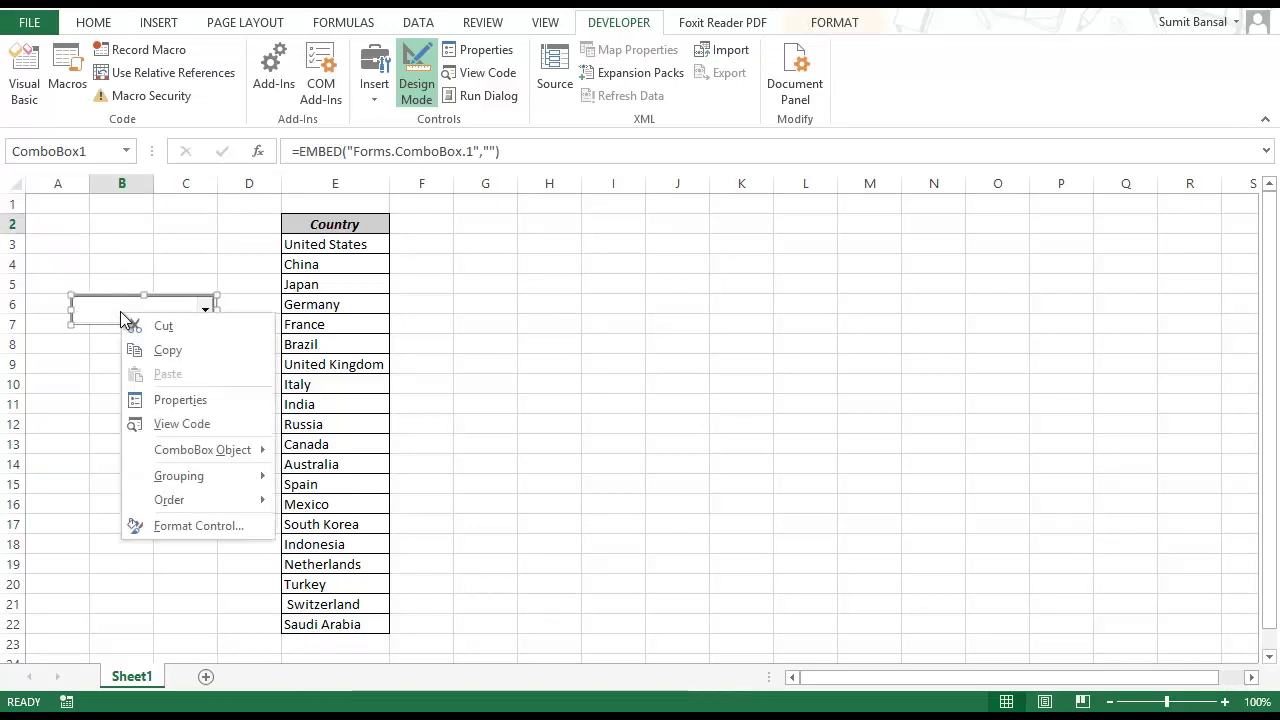
{"action": "left_click", "coordinate": [186, 400]}
{"action": "left_click_drag", "start_coordinate": [789, 16], "coordinate": [807, 10]}
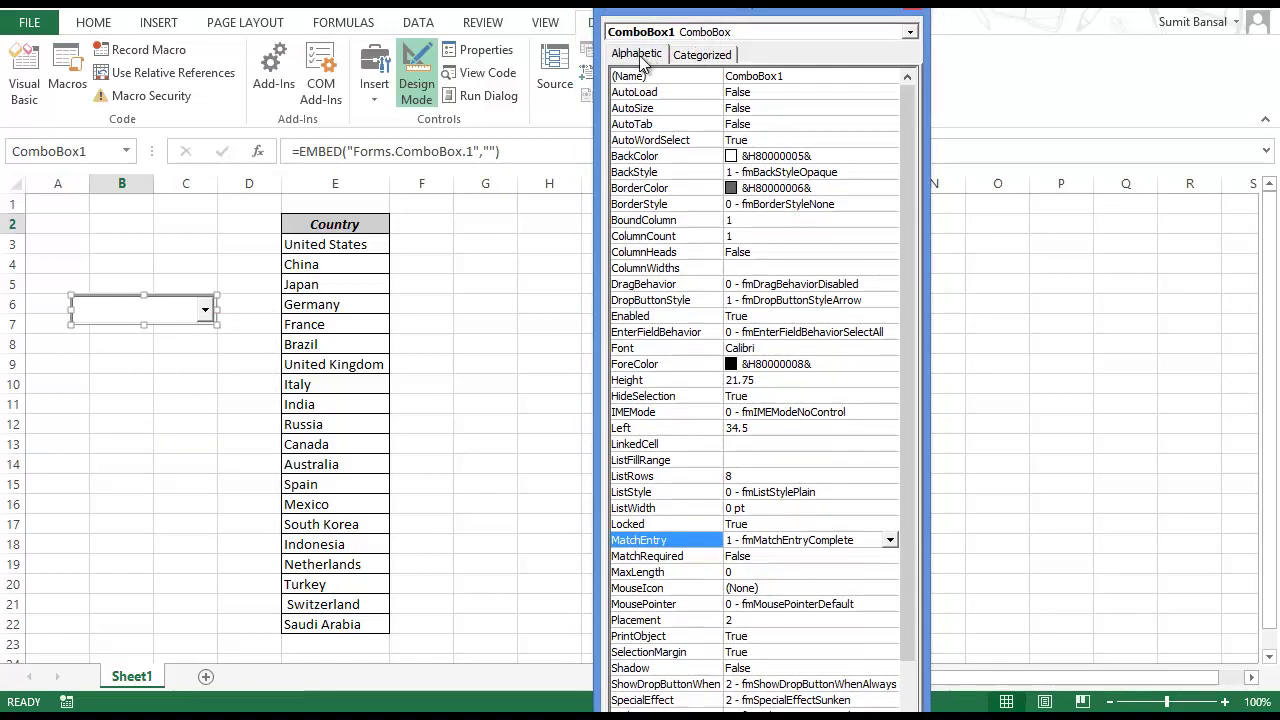
{"action": "left_click", "coordinate": [700, 55]}
{"action": "left_click", "coordinate": [645, 57]}
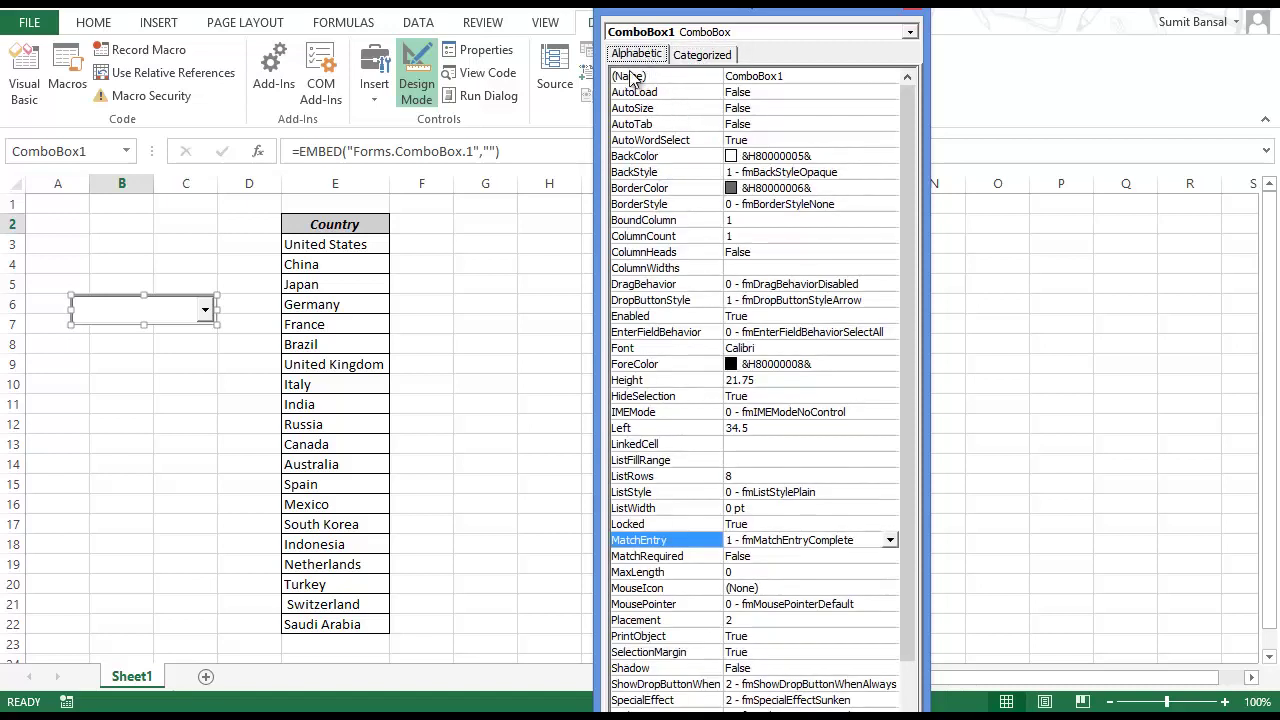
{"action": "left_click", "coordinate": [691, 139]}
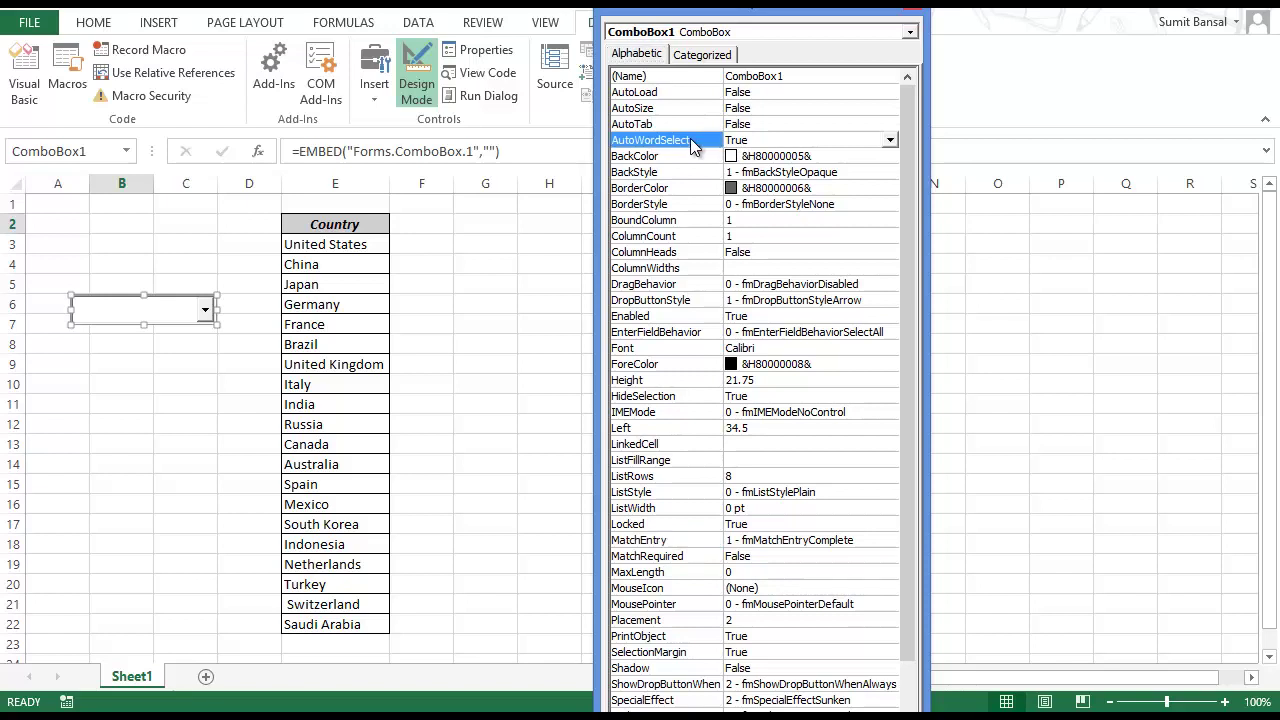
{"action": "left_click", "coordinate": [889, 140]}
{"action": "left_click", "coordinate": [790, 170]}
- Link the combo box to cell B2, set MatchEntry to 2 - fmMatchEntryNone, and close its properties
{"action": "left_click", "coordinate": [743, 445]}
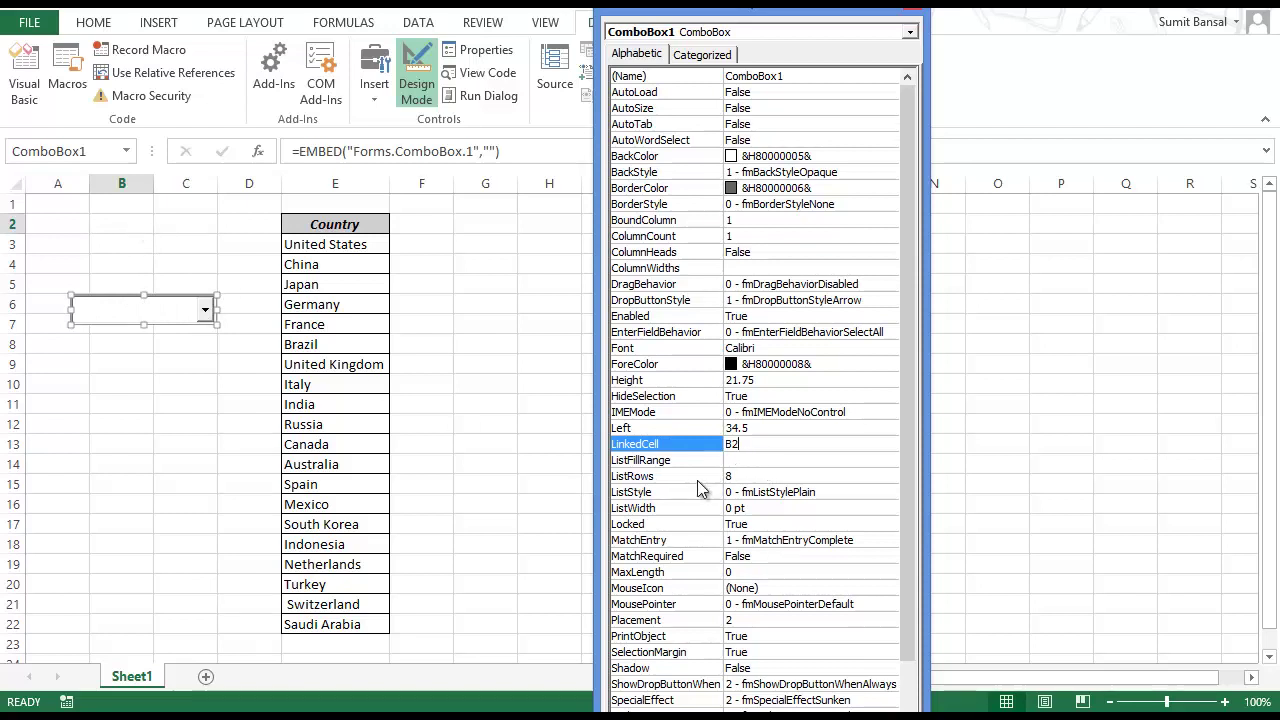
{"action": "left_click", "coordinate": [757, 538]}
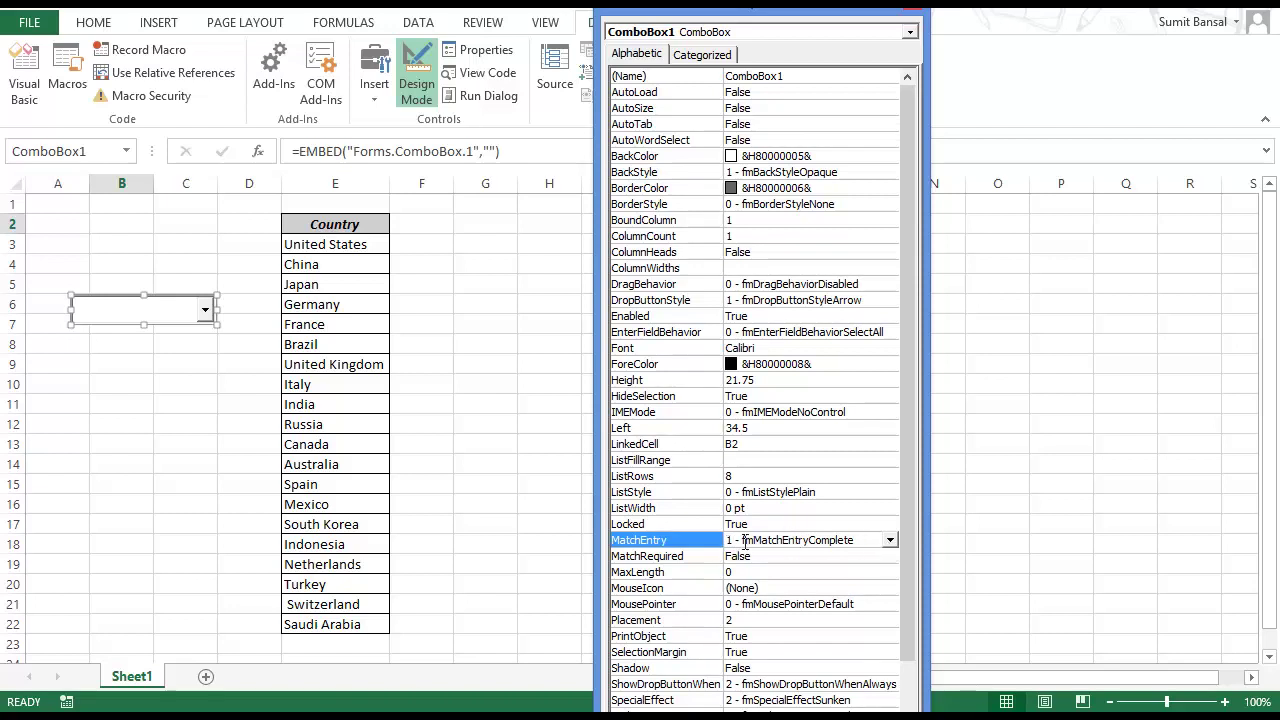
{"action": "left_click", "coordinate": [889, 541]}
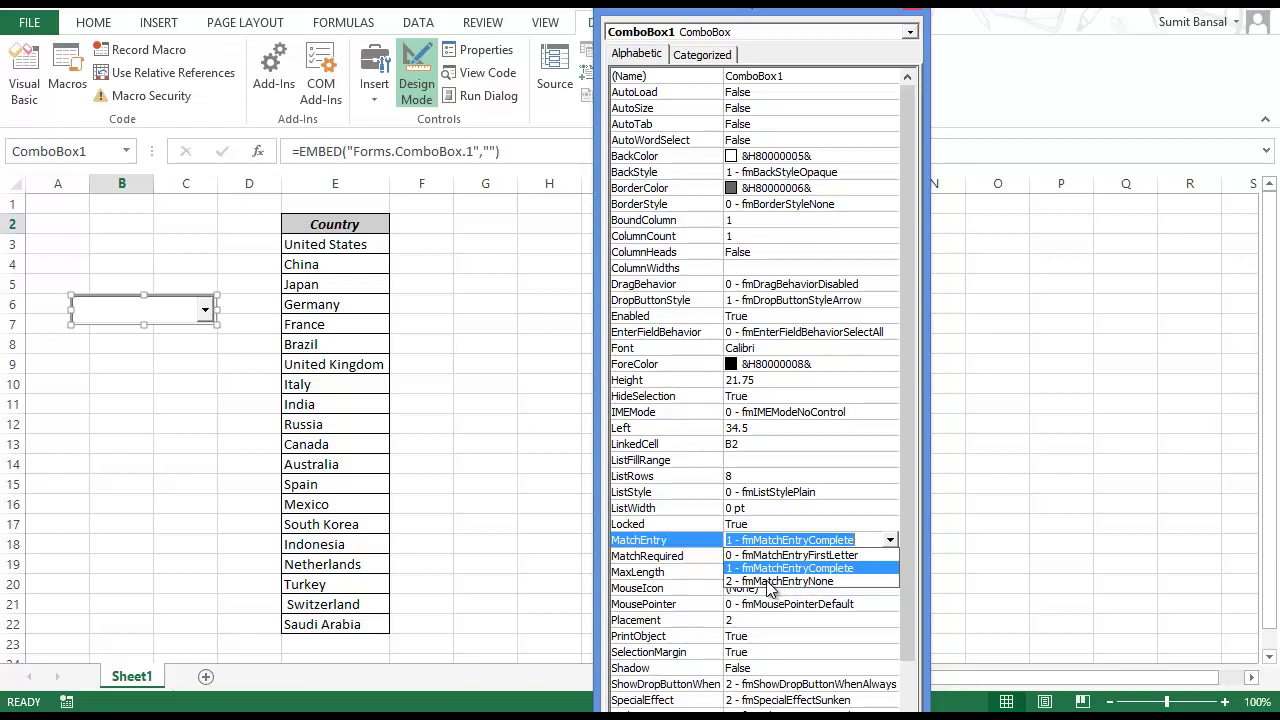
{"action": "left_click", "coordinate": [770, 581]}
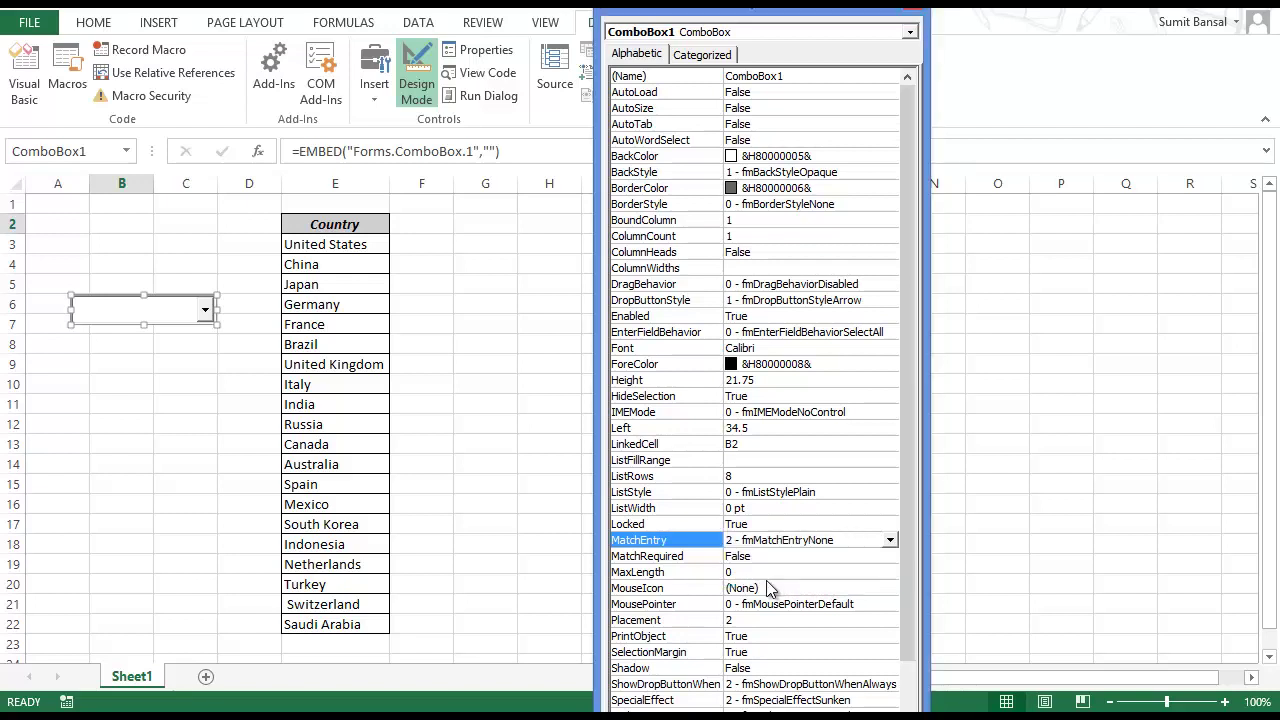
{"action": "left_click", "coordinate": [913, 10]}
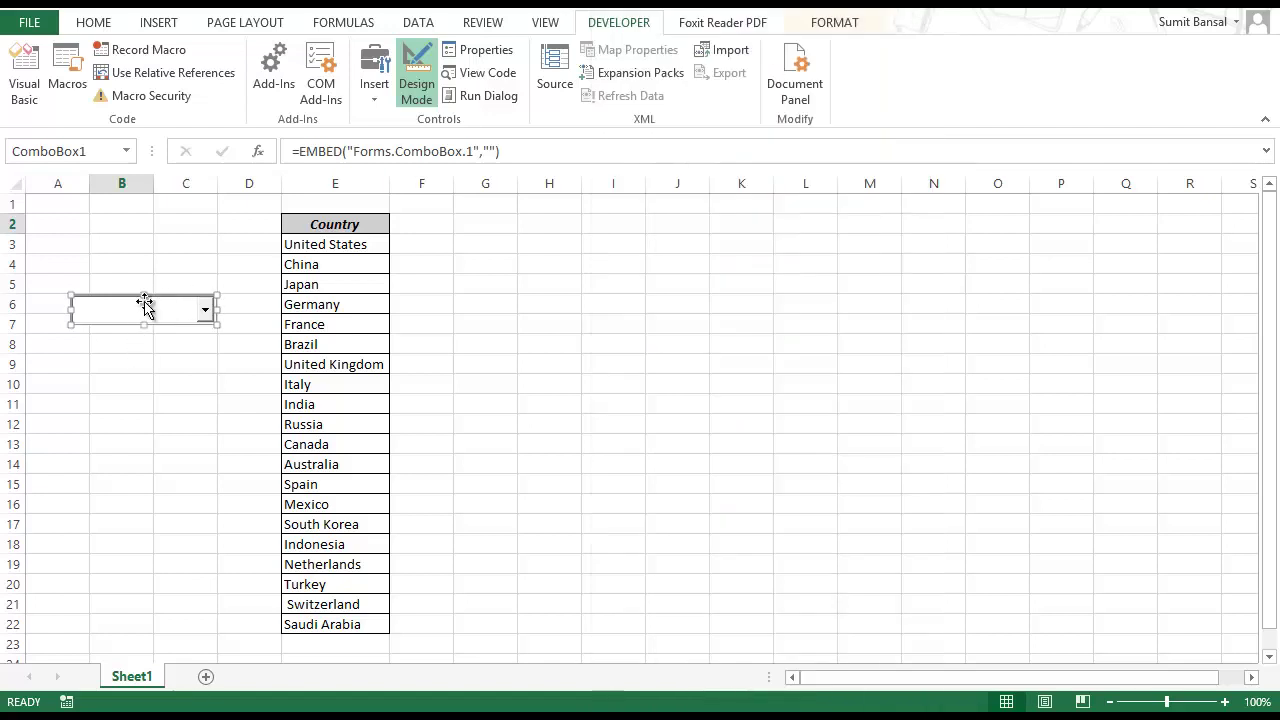
- Turn off Design Mode and test the combo box's cell link by entering India, replaced by United
{"action": "left_click", "coordinate": [421, 83]}
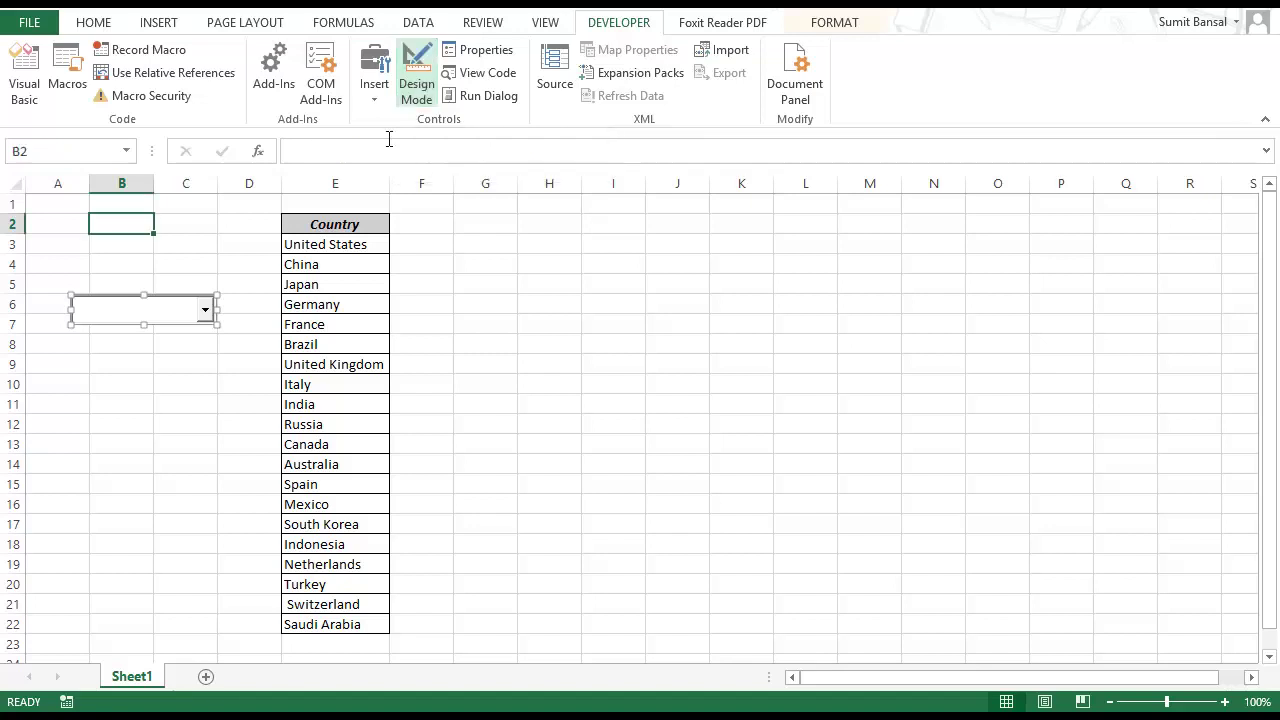
{"action": "left_click", "coordinate": [141, 311]}
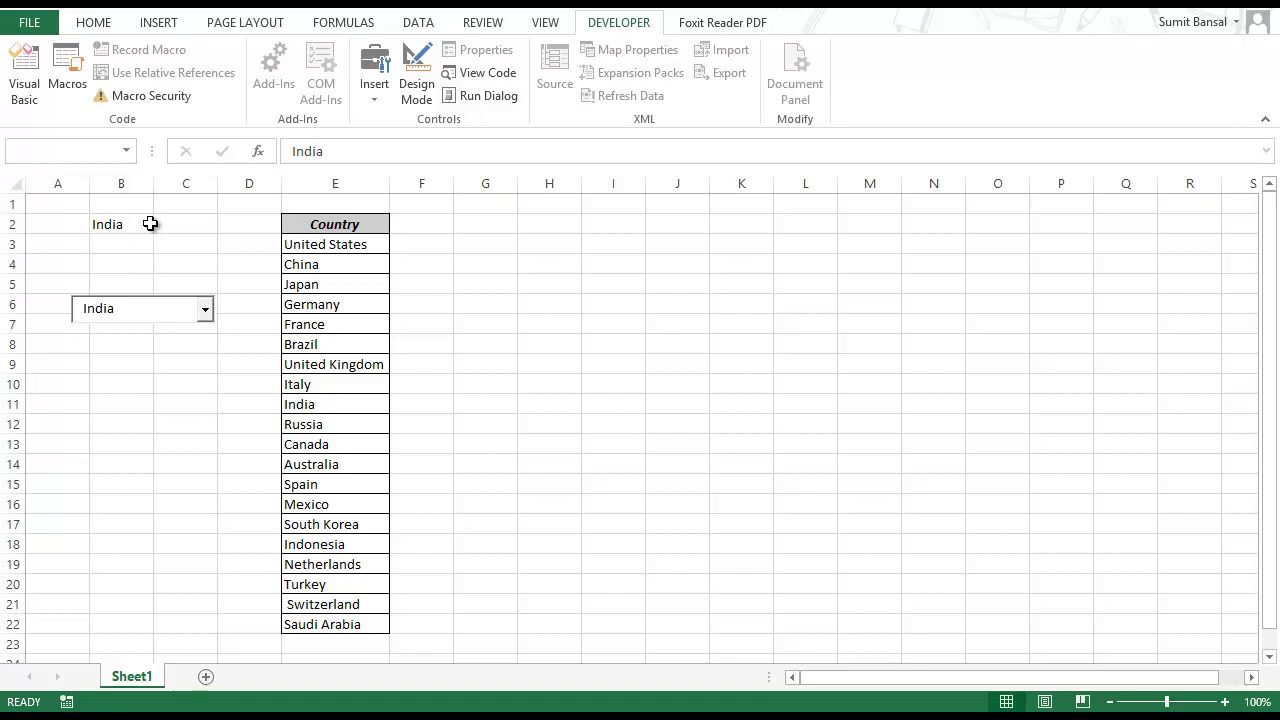
{"action": "key", "text": "BackSpace"}
{"action": "key", "text": "BackSpace"}
{"action": "key", "text": "BackSpace"}
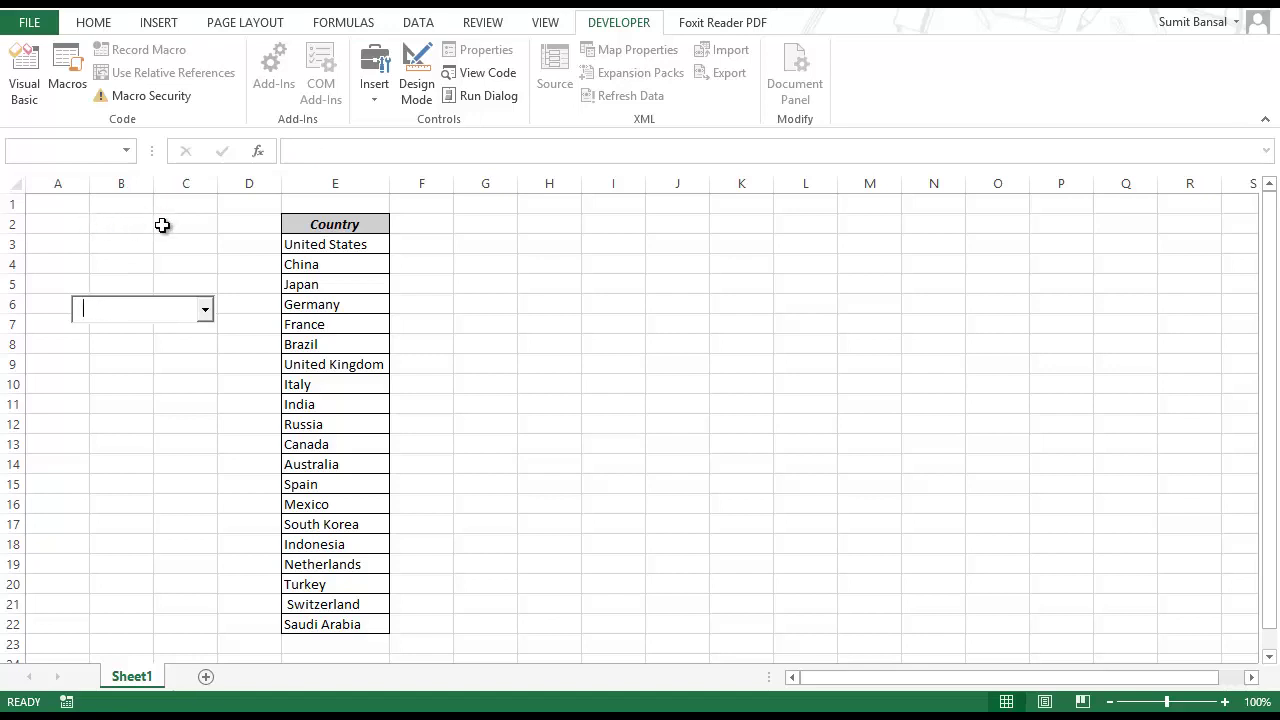
{"action": "type", "text": "ed"}
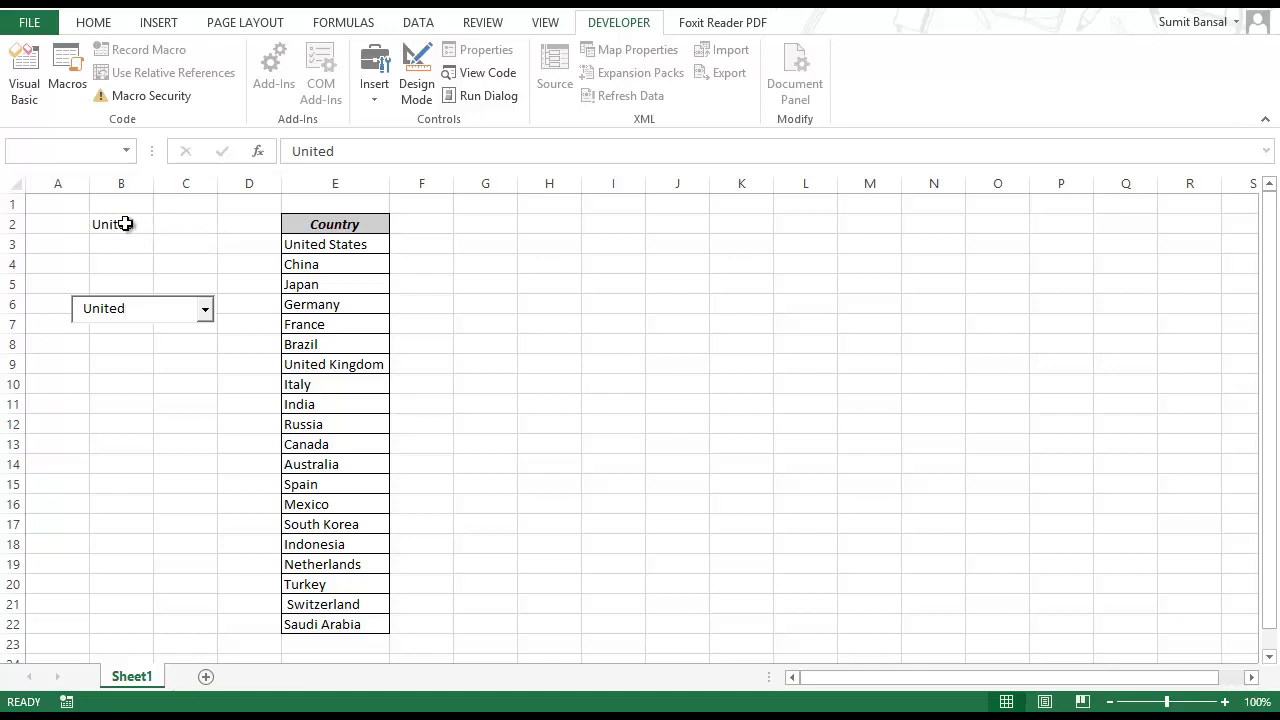
- Enter the formula =SEARCH($B$2,E3,1) in cell F3, beside United States
{"action": "left_click", "coordinate": [418, 242]}
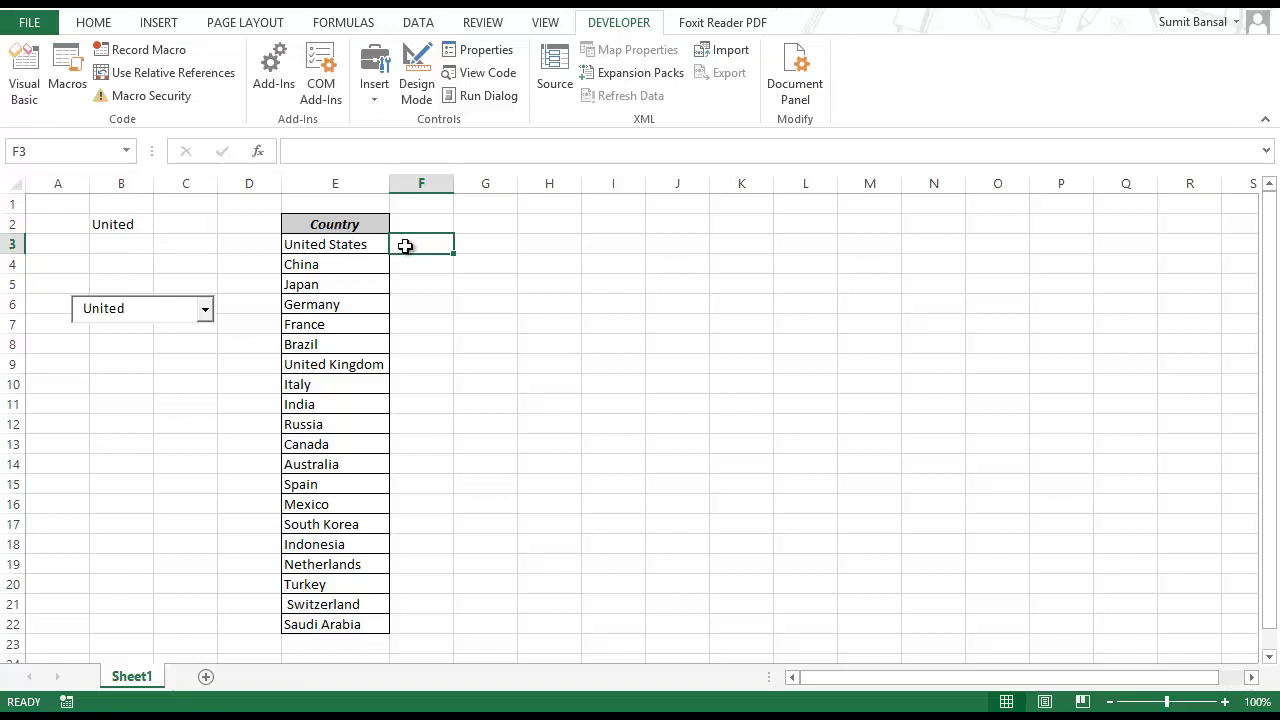
{"action": "left_click", "coordinate": [348, 246]}
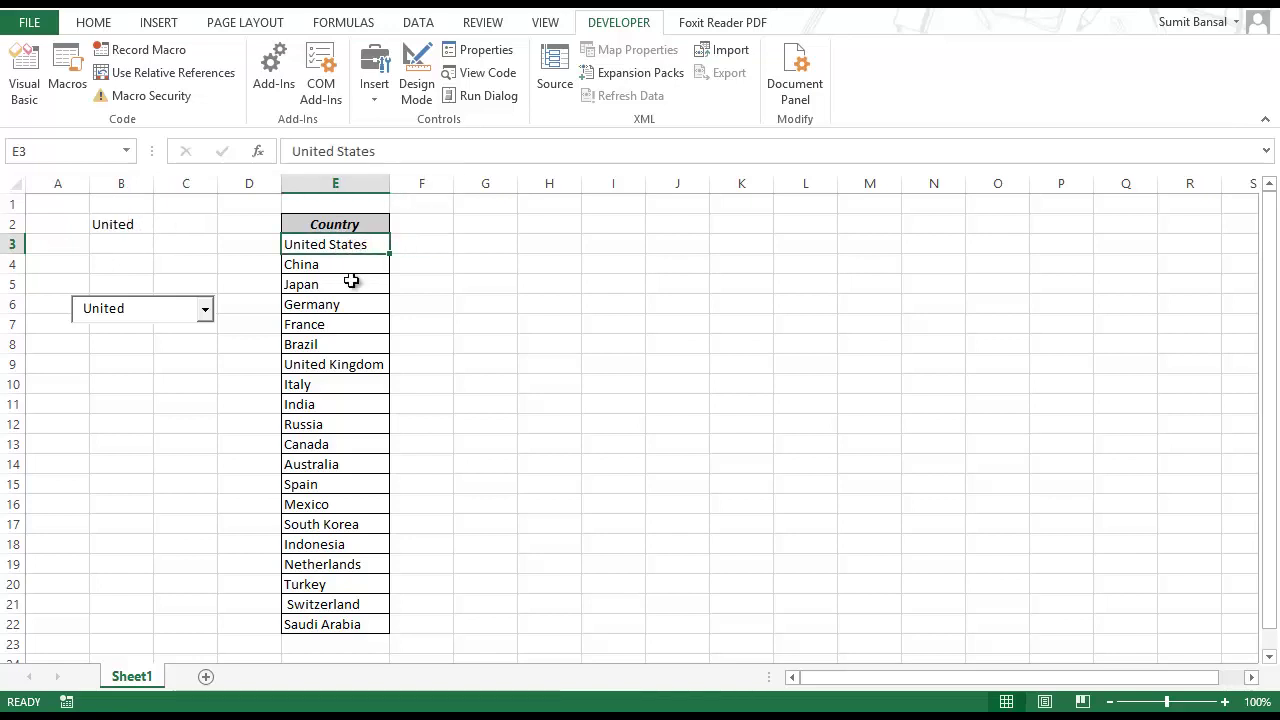
{"action": "left_click", "coordinate": [351, 366]}
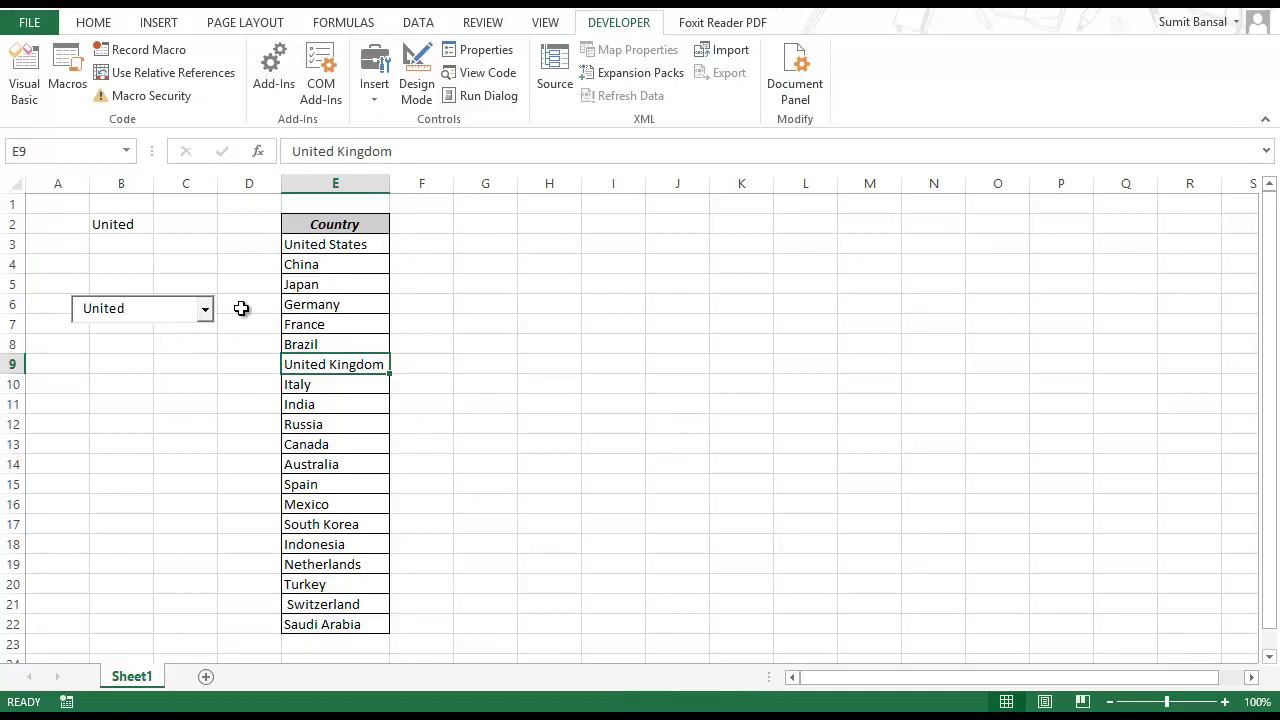
{"action": "left_click", "coordinate": [411, 243]}
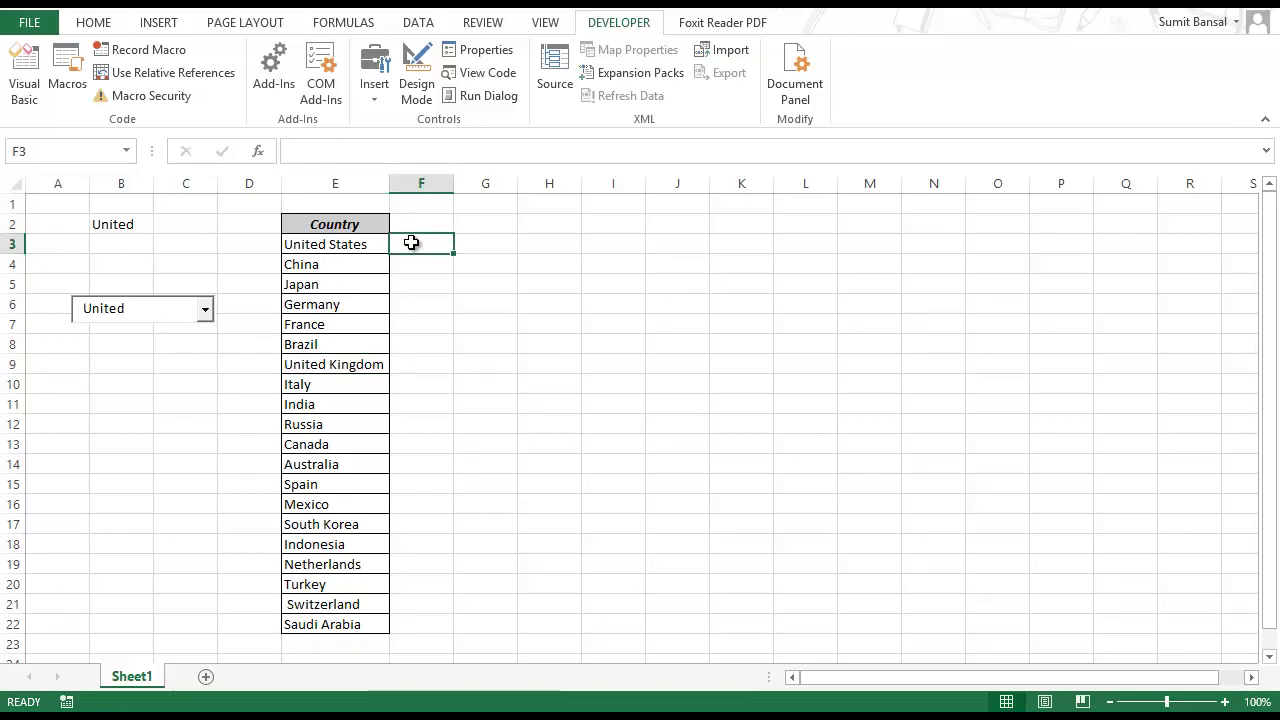
{"action": "type", "text": "="}
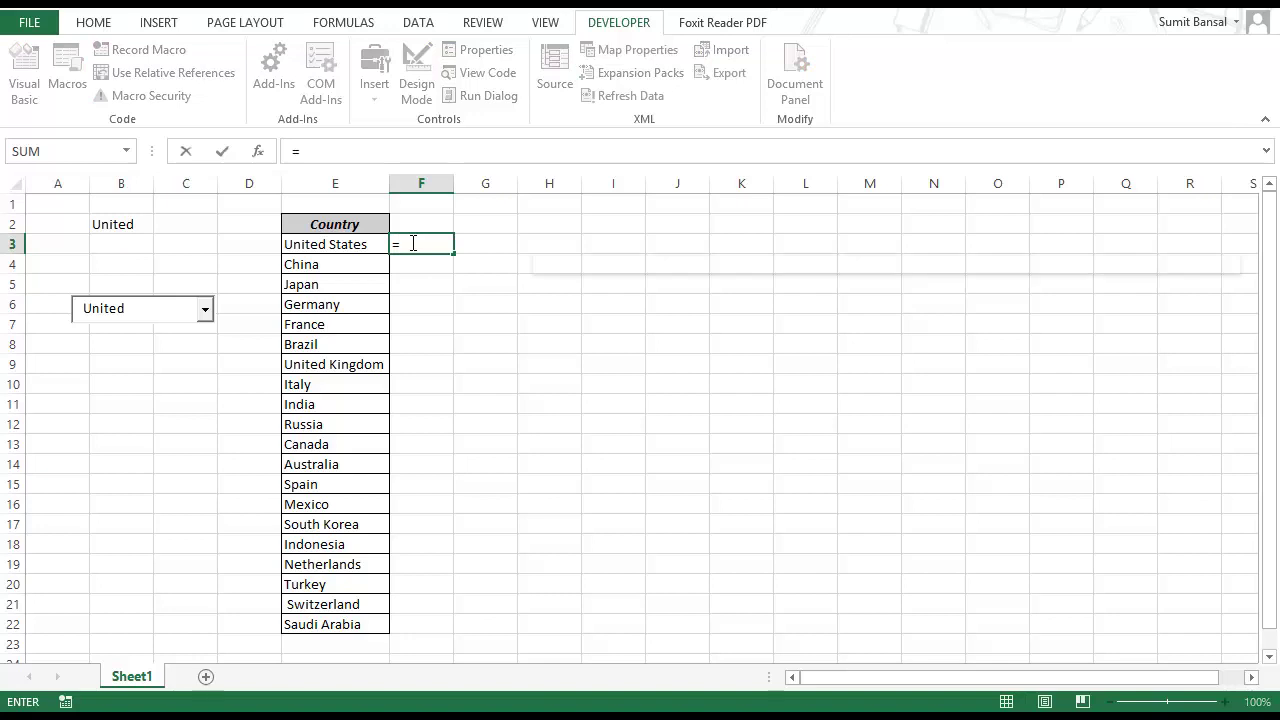
{"action": "type", "text": "sear"}
{"action": "key", "text": "Tab"}
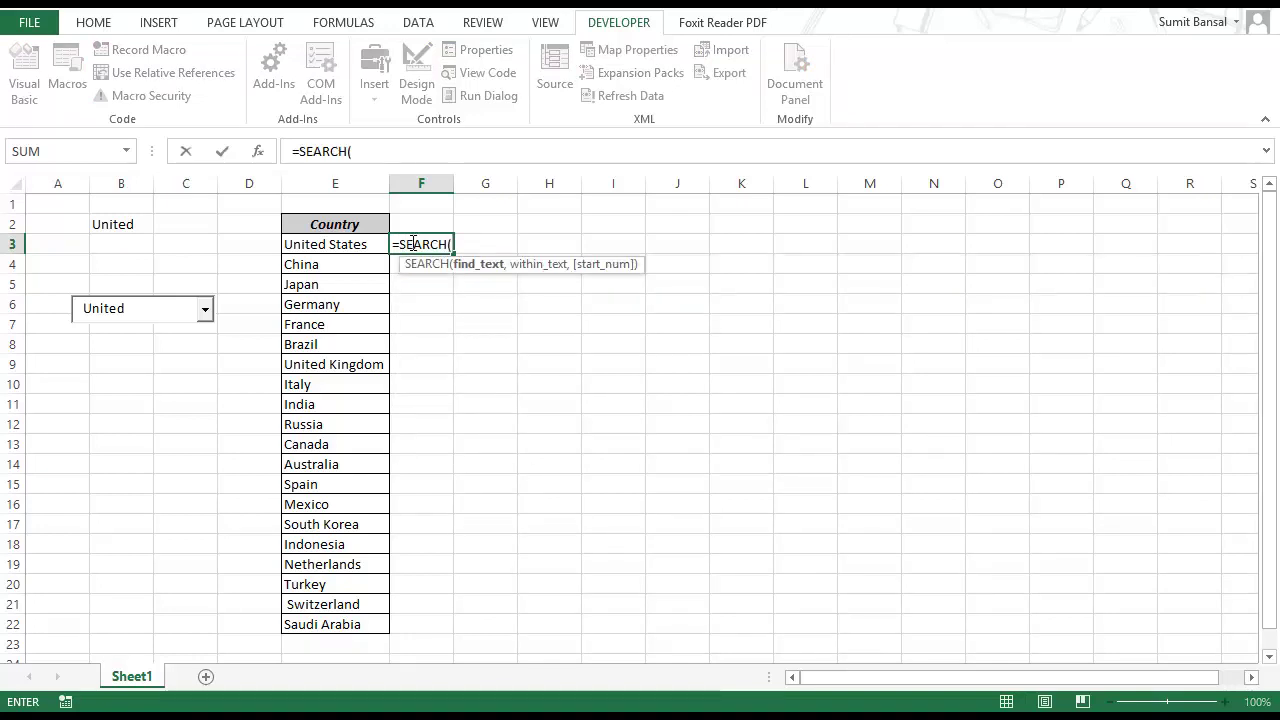
{"action": "left_click", "coordinate": [129, 225]}
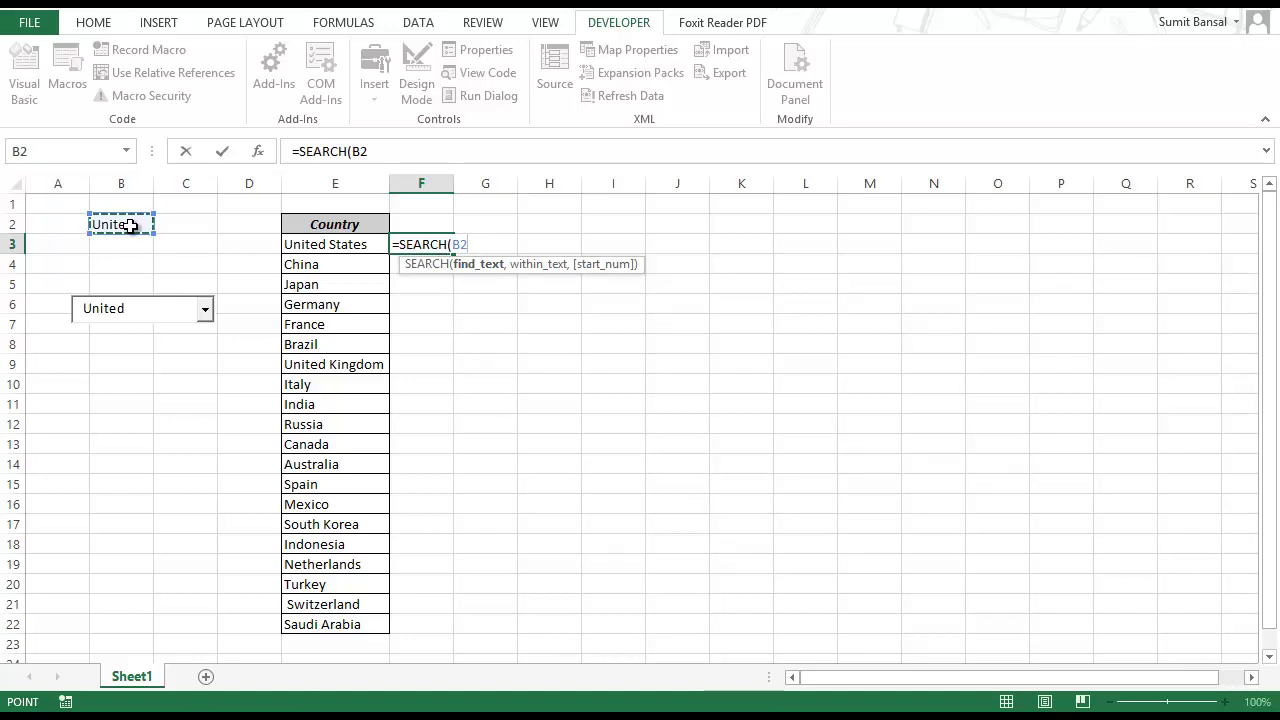
{"action": "key", "text": "F4"}
{"action": "type", "text": ","}
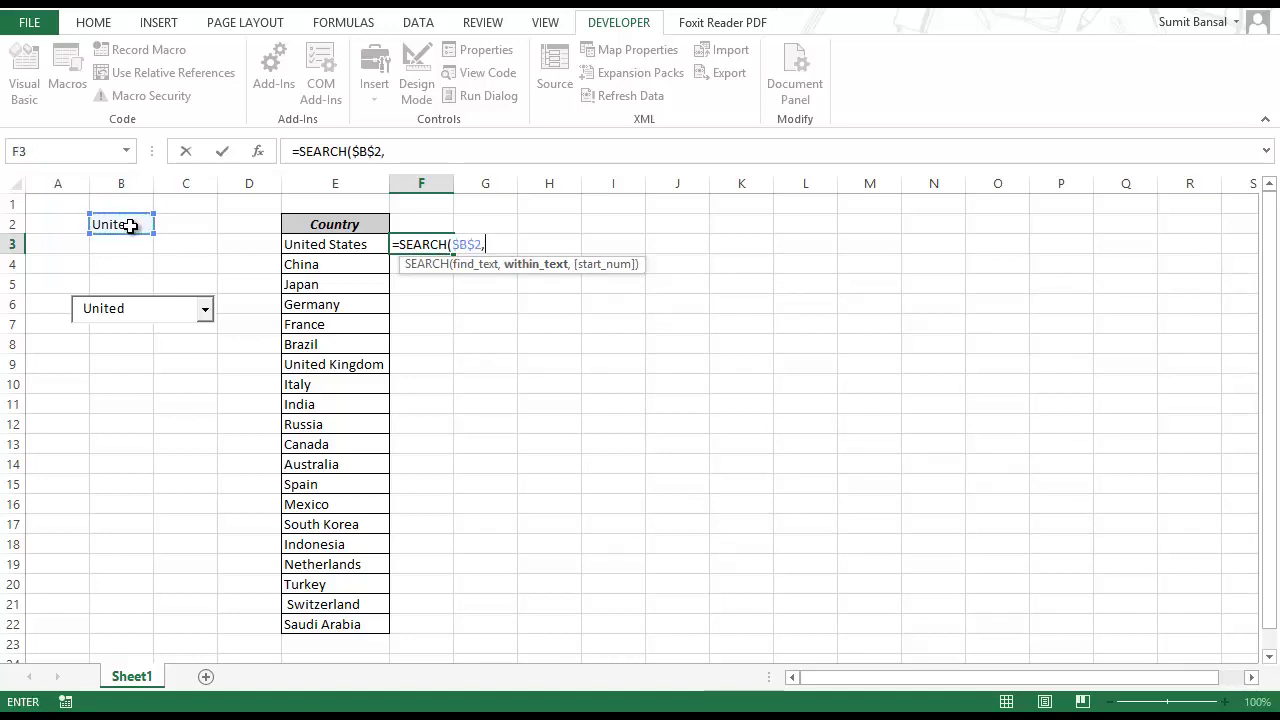
{"action": "left_click", "coordinate": [342, 245]}
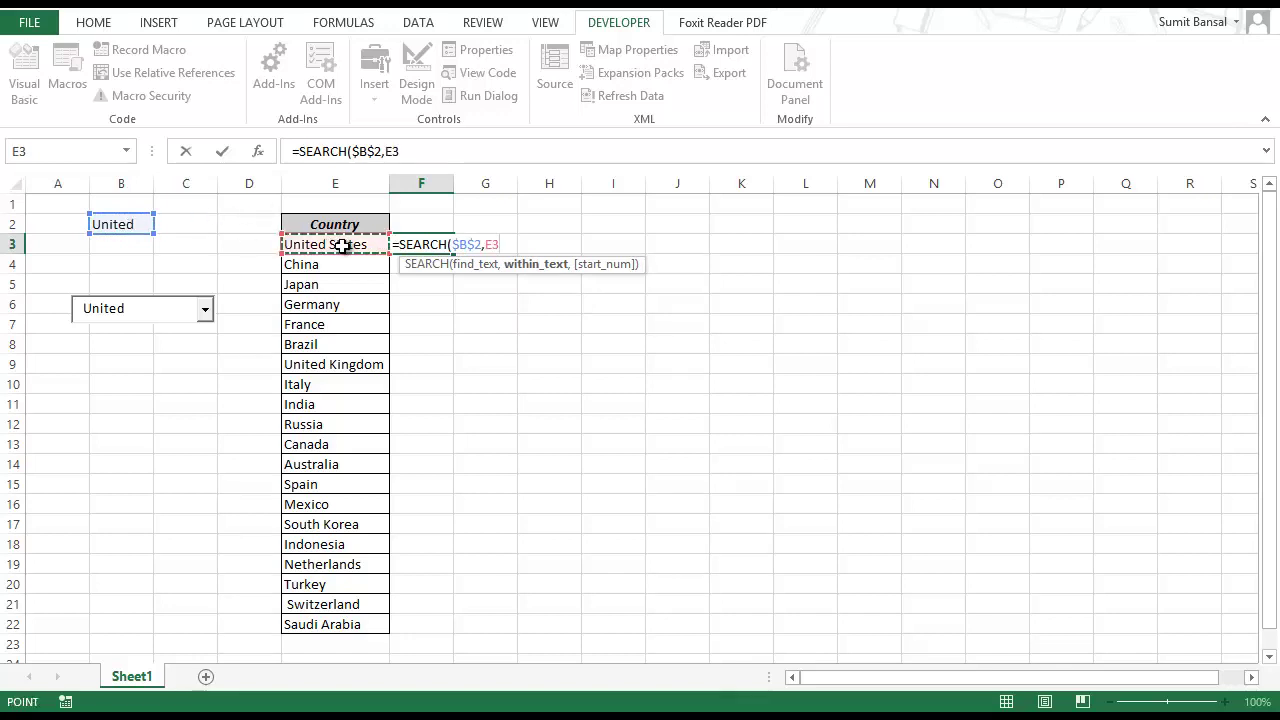
{"action": "type", "text": ","}
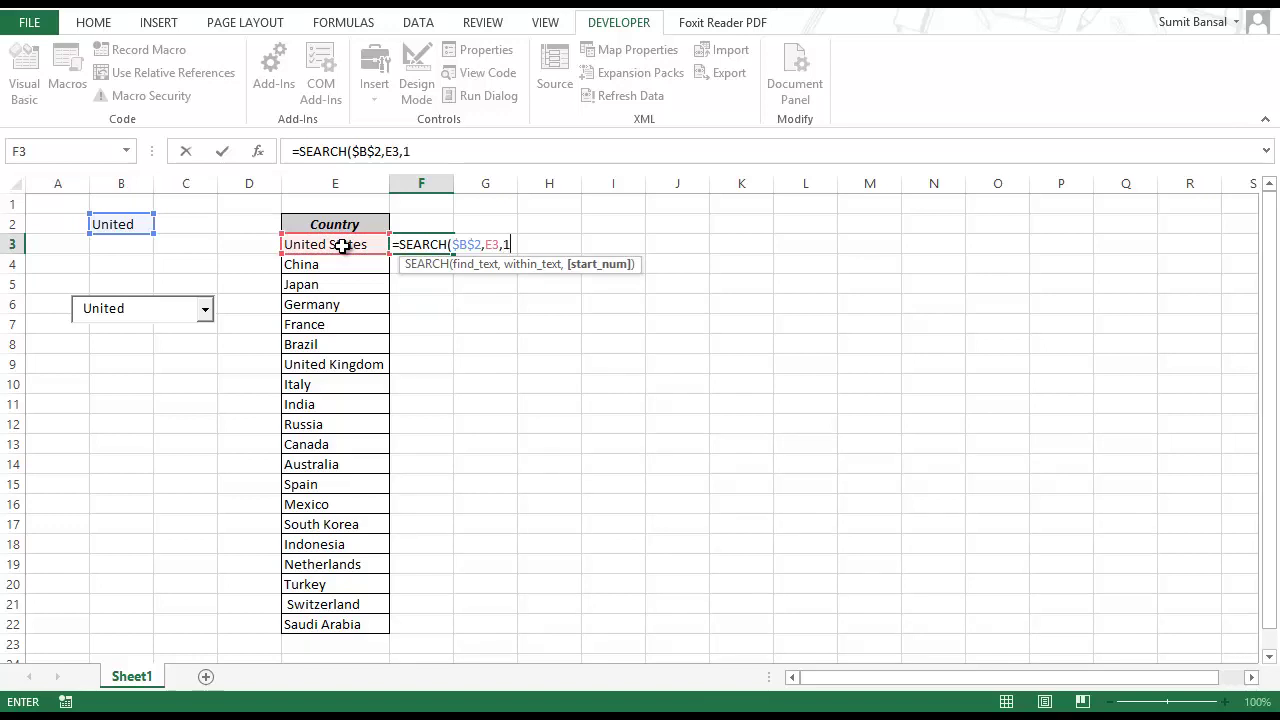
{"action": "type", "text": "1)"}
{"action": "key", "text": "Return"}
{"action": "key", "text": "Up"}
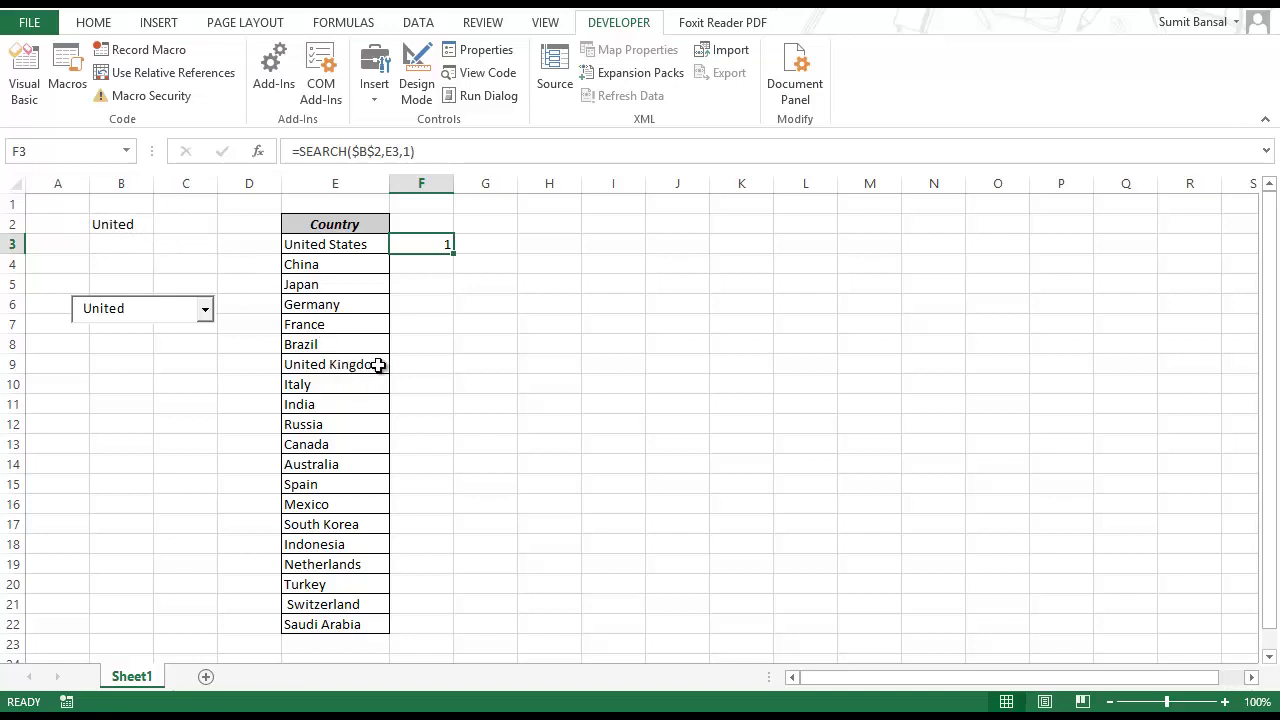
- Fill the SEARCH formula down to F22 and compare the result for United Kingdom with those for China through Brazil
{"action": "double_click", "coordinate": [454, 254]}
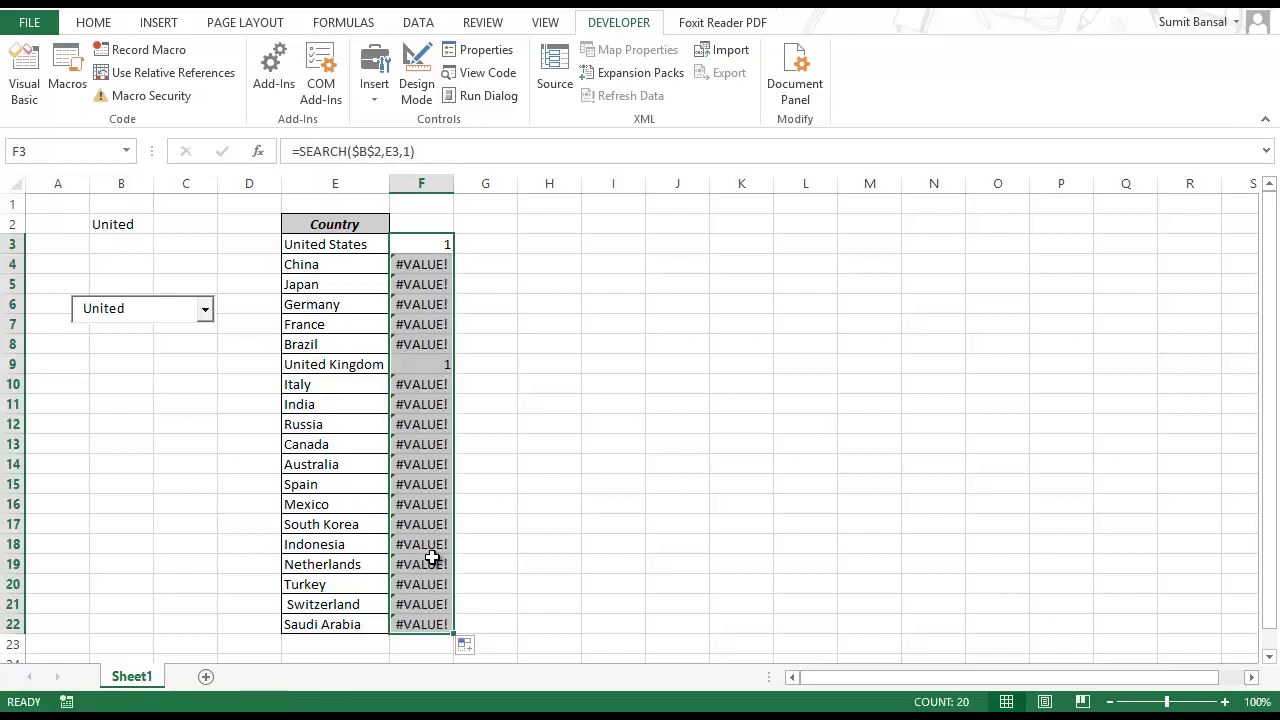
{"action": "left_click_drag", "start_coordinate": [360, 364], "coordinate": [414, 364]}
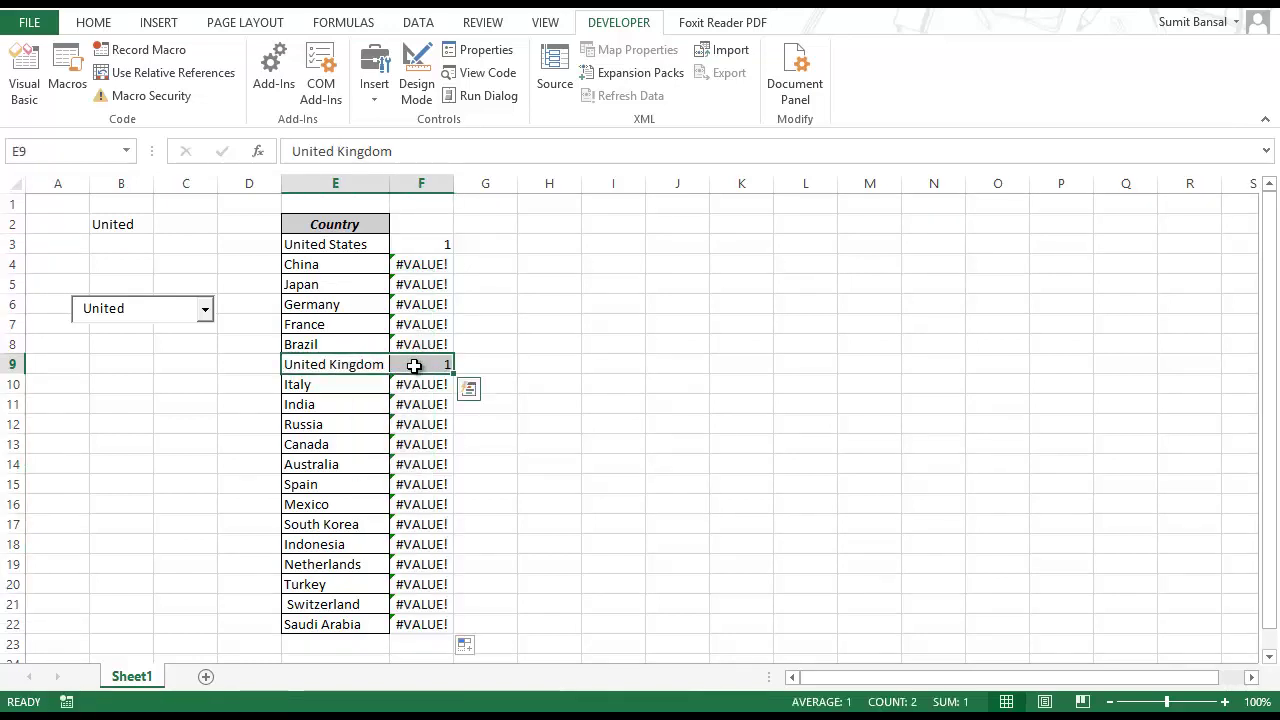
{"action": "left_click_drag", "start_coordinate": [420, 266], "coordinate": [427, 334]}
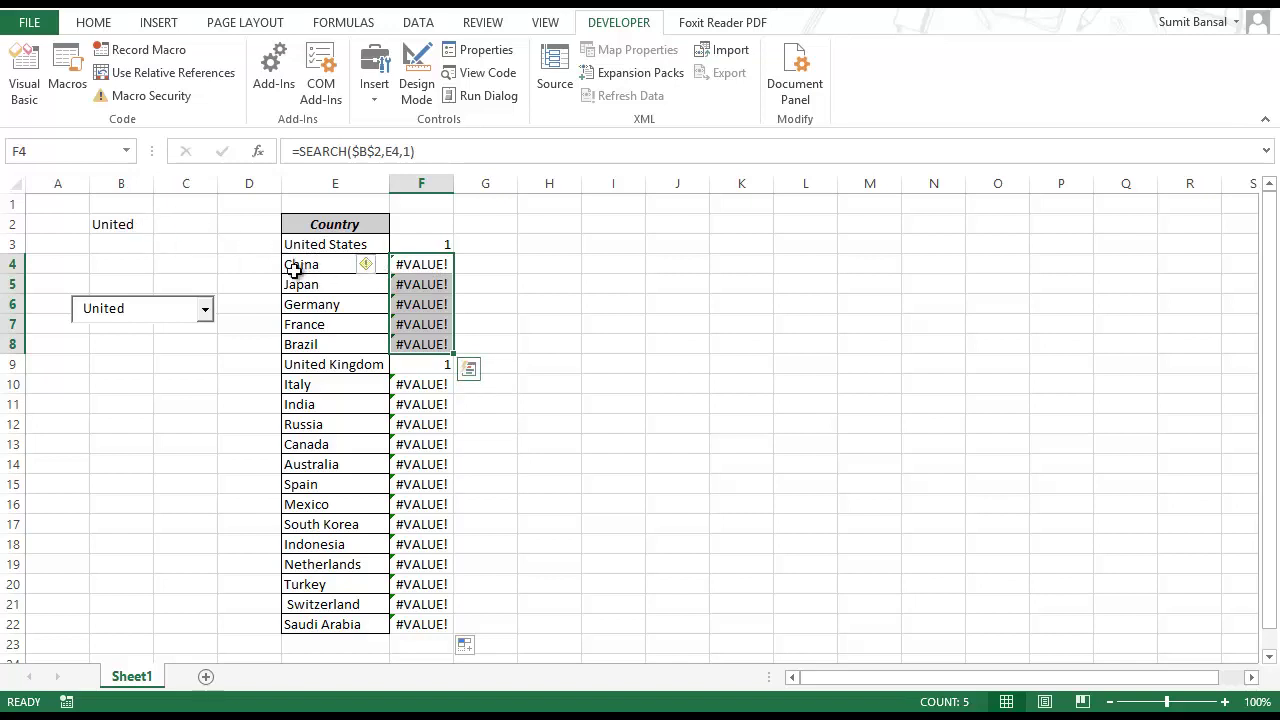
- Change the F3 formula to =IFERROR(SEARCH($B$2,E3,1),"") and fill it down to F22
{"action": "left_click", "coordinate": [438, 246]}
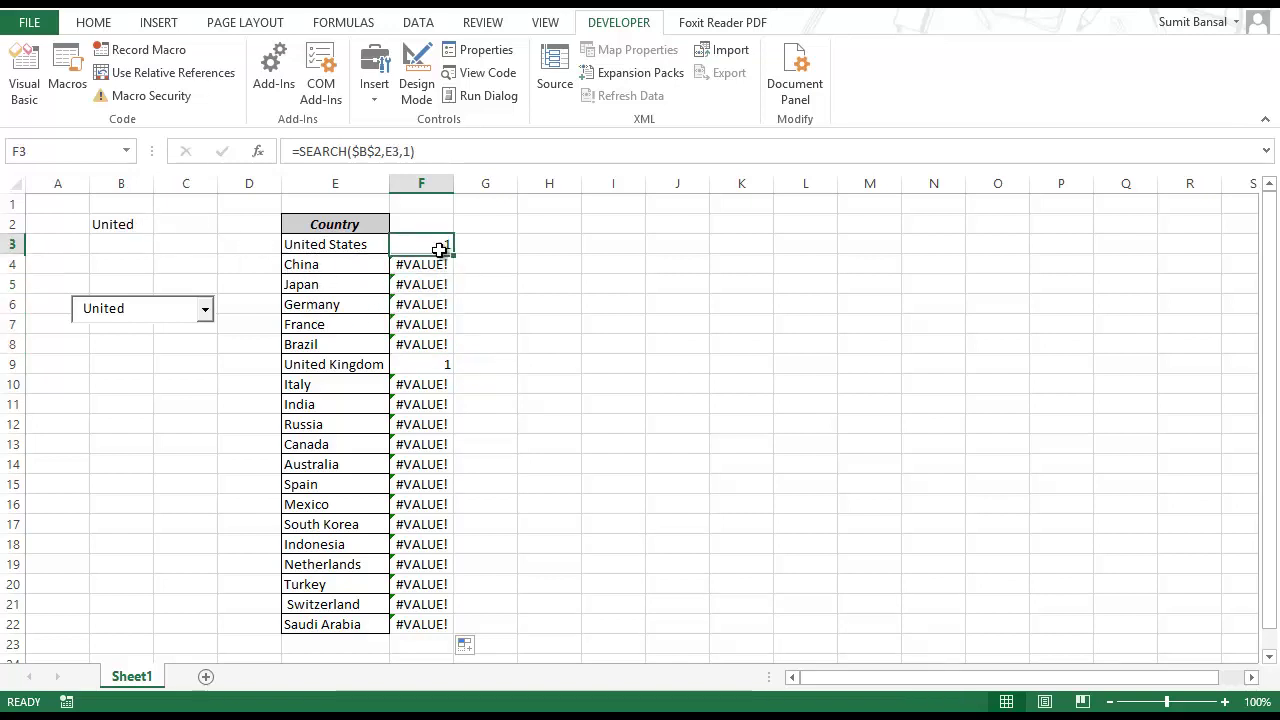
{"action": "double_click", "coordinate": [442, 248]}
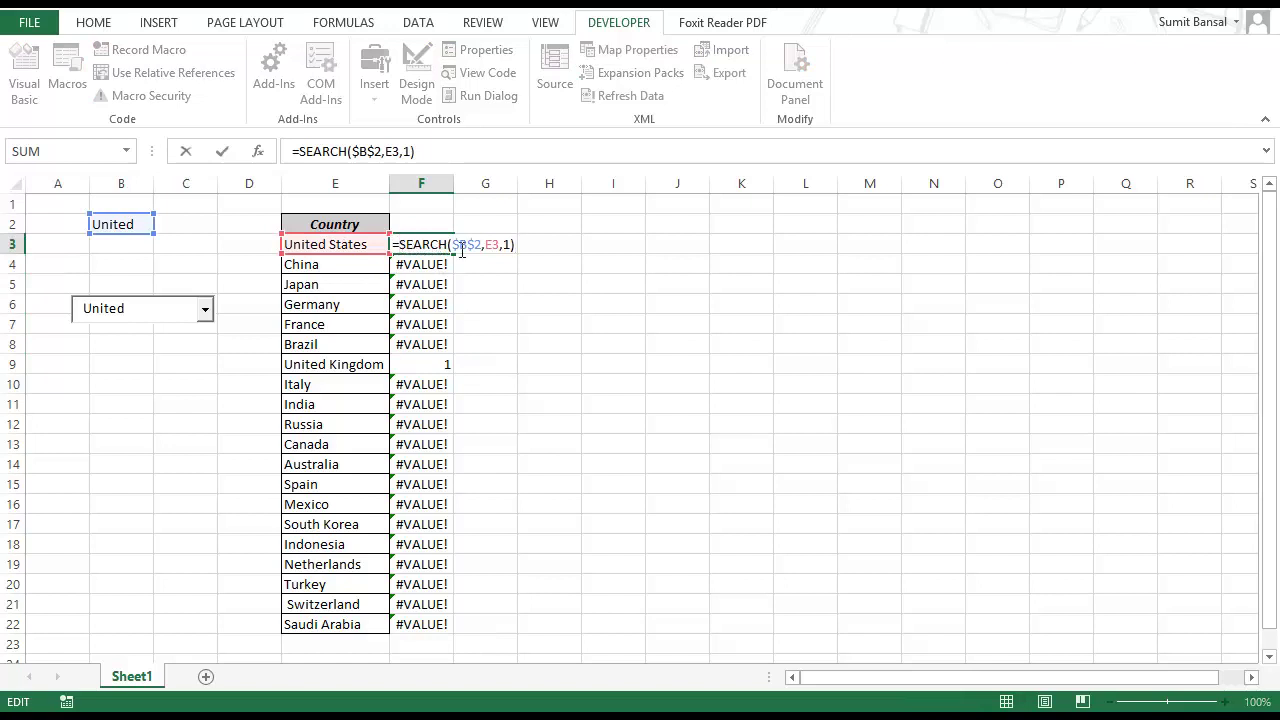
{"action": "type", "text": "IFERROR("}
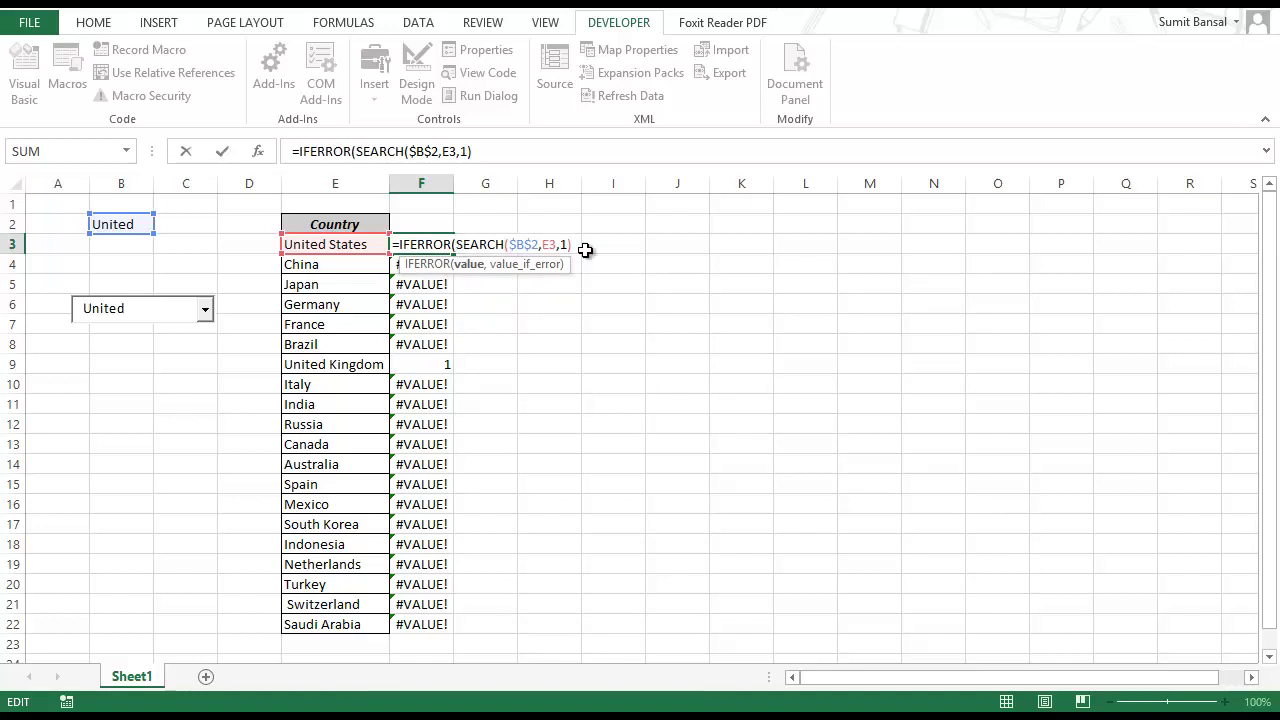
{"action": "type", "text": ","}
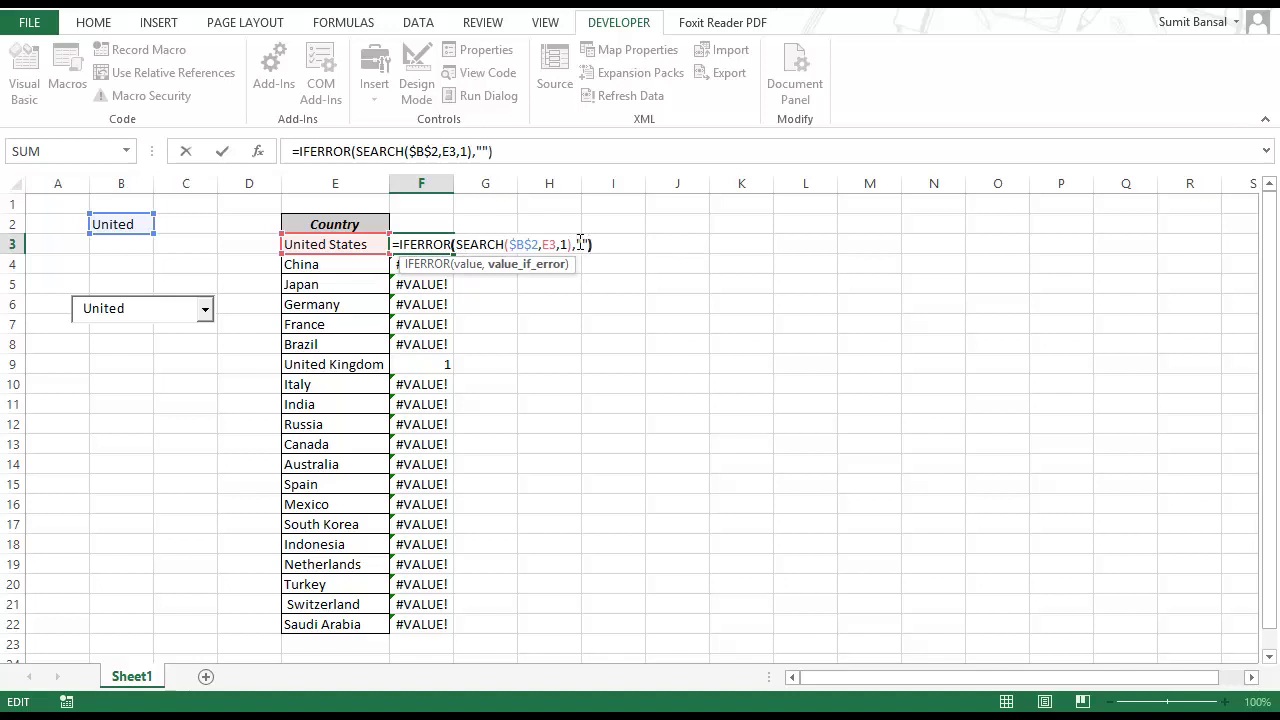
{"action": "key", "text": "Return"}
{"action": "key", "text": "Up"}
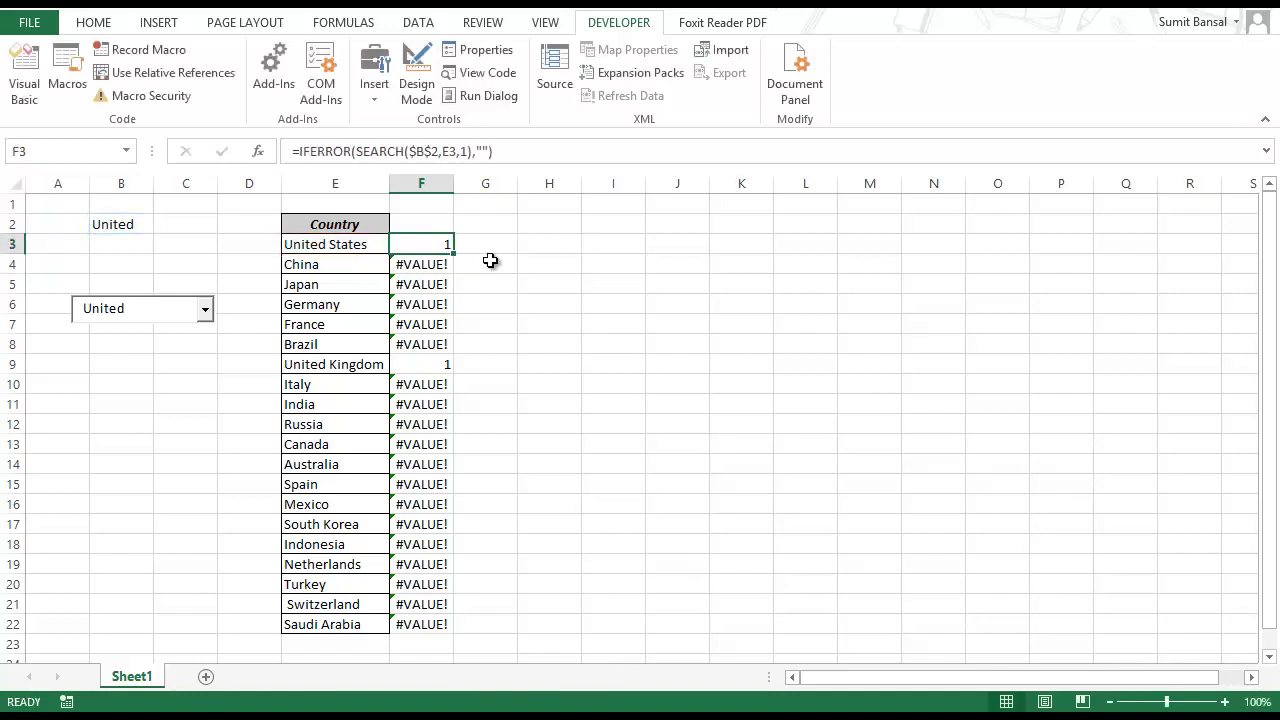
{"action": "double_click", "coordinate": [453, 252]}
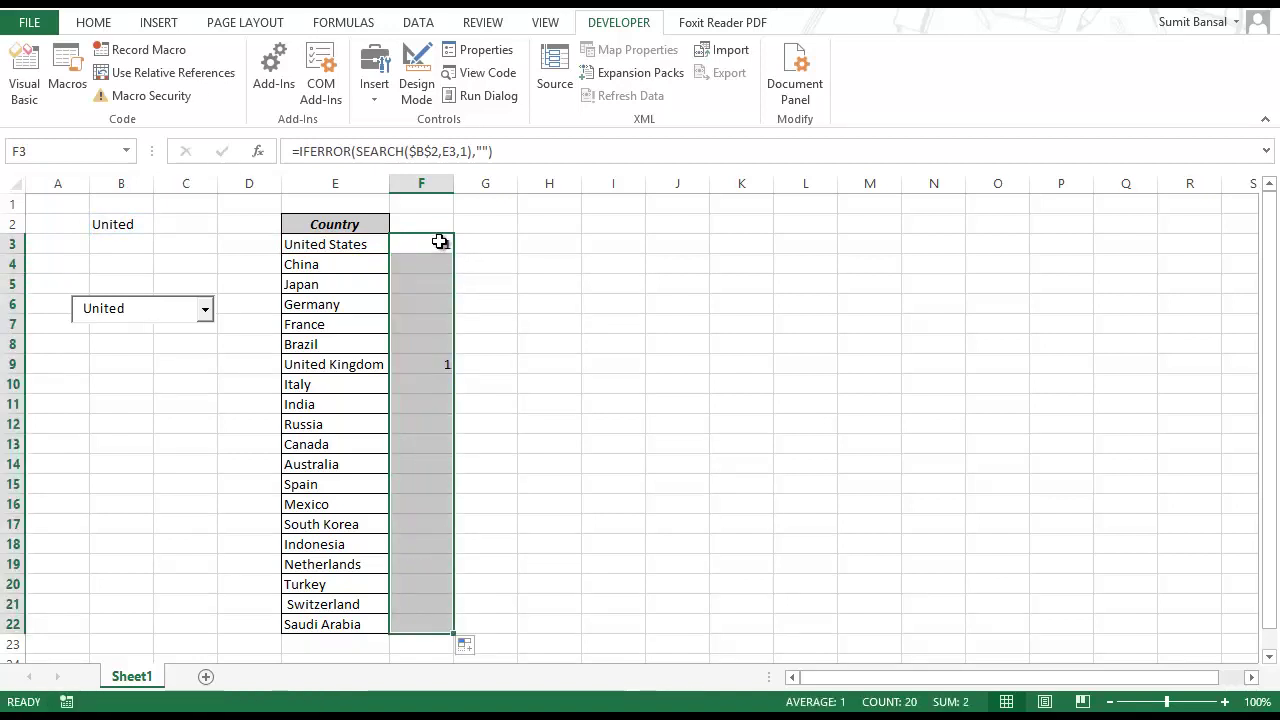
- Check the United States and United Kingdom rows, test the combo box with In, and set its text back to United
{"action": "left_click", "coordinate": [367, 246]}
{"action": "left_click_drag", "start_coordinate": [367, 246], "coordinate": [420, 246]}
{"action": "left_click_drag", "start_coordinate": [366, 366], "coordinate": [414, 364]}
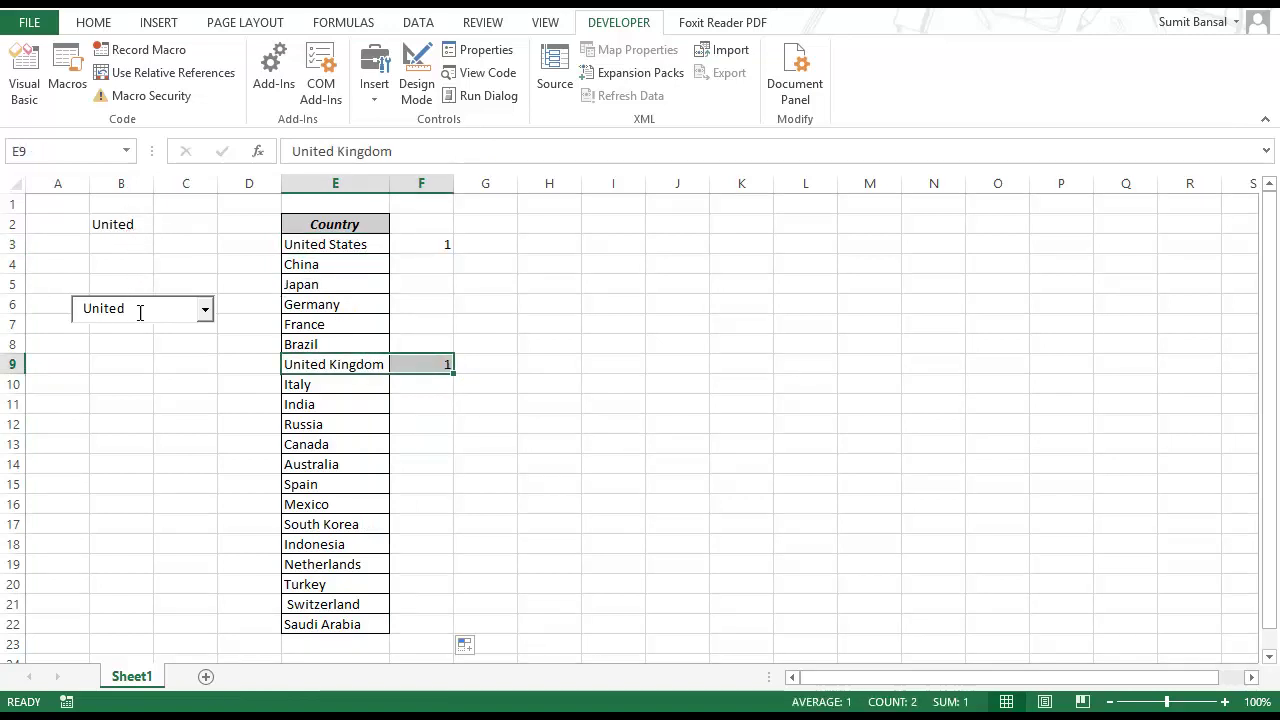
{"action": "left_click_drag", "start_coordinate": [134, 307], "coordinate": [57, 308]}
{"action": "type", "text": "In"}
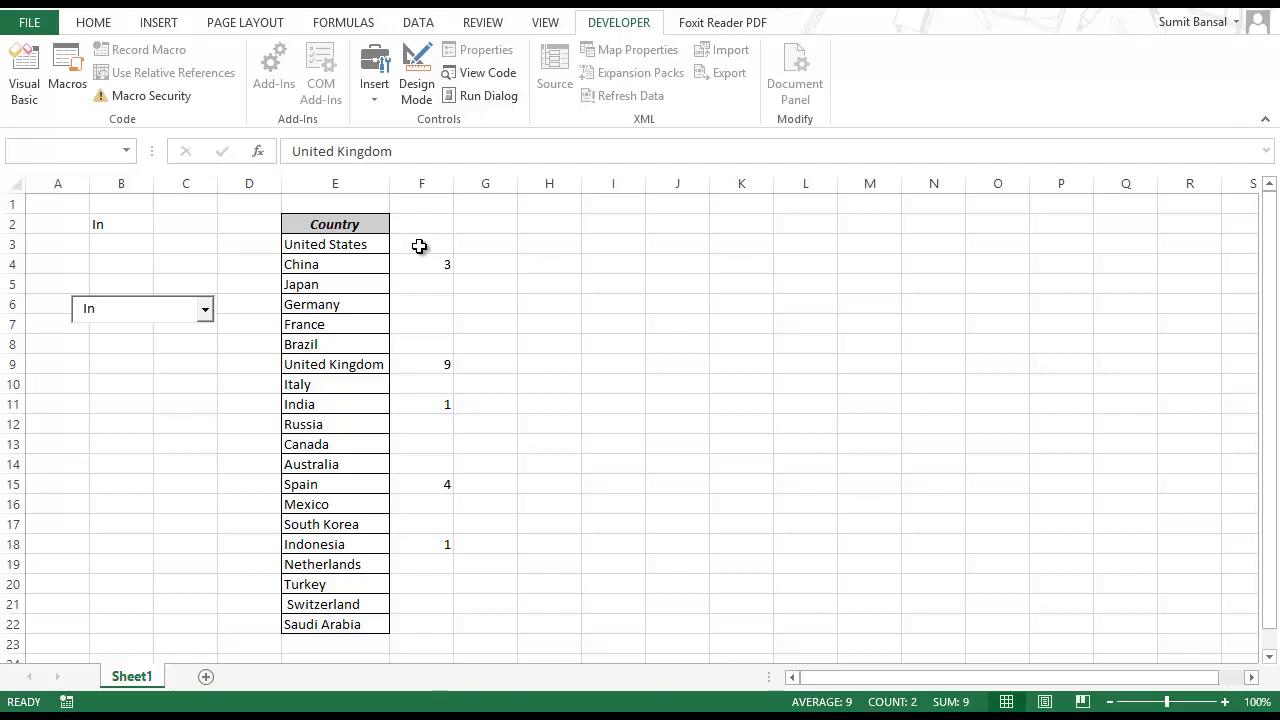
{"action": "left_click", "coordinate": [419, 246]}
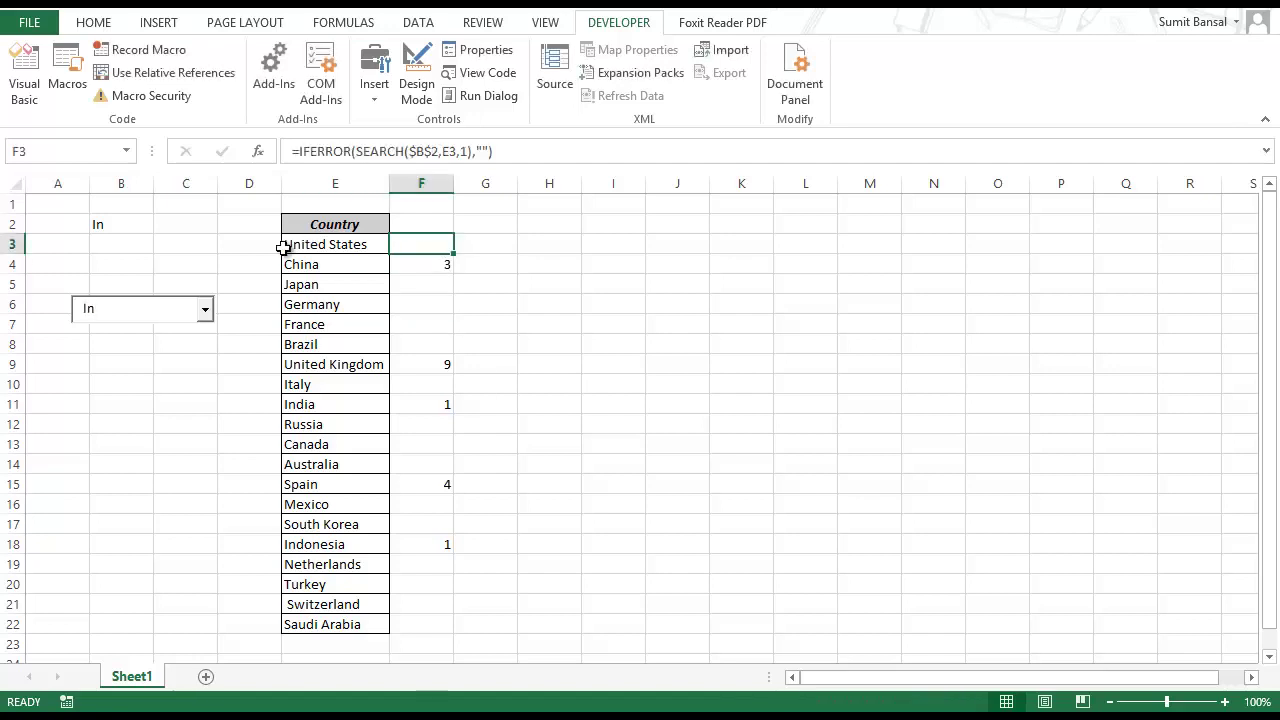
{"action": "left_click_drag", "start_coordinate": [168, 306], "coordinate": [78, 306]}
{"action": "type", "text": "United"}
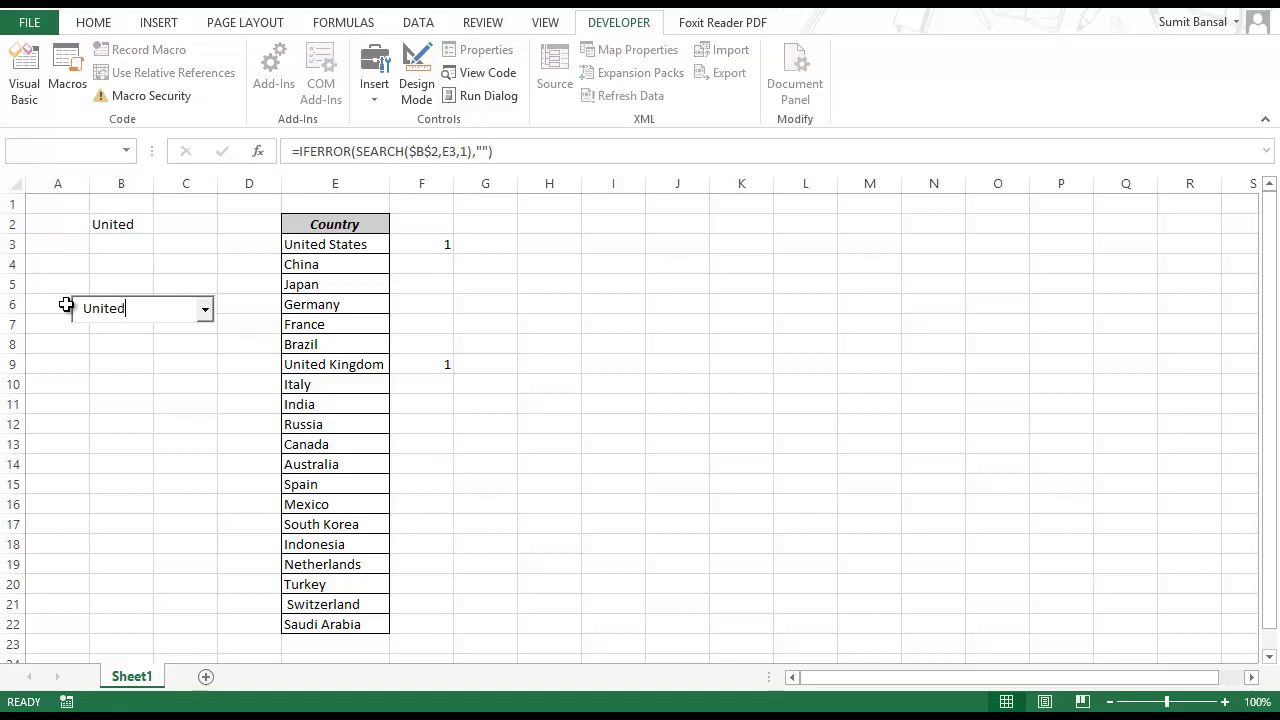
- Wrap the F3 formula in ISNUMBER as =ISNUMBER(IFERROR(SEARCH($B$2,E3,1),"")) and fill it down to F22
{"action": "left_click", "coordinate": [410, 244]}
{"action": "key", "text": "F2"}
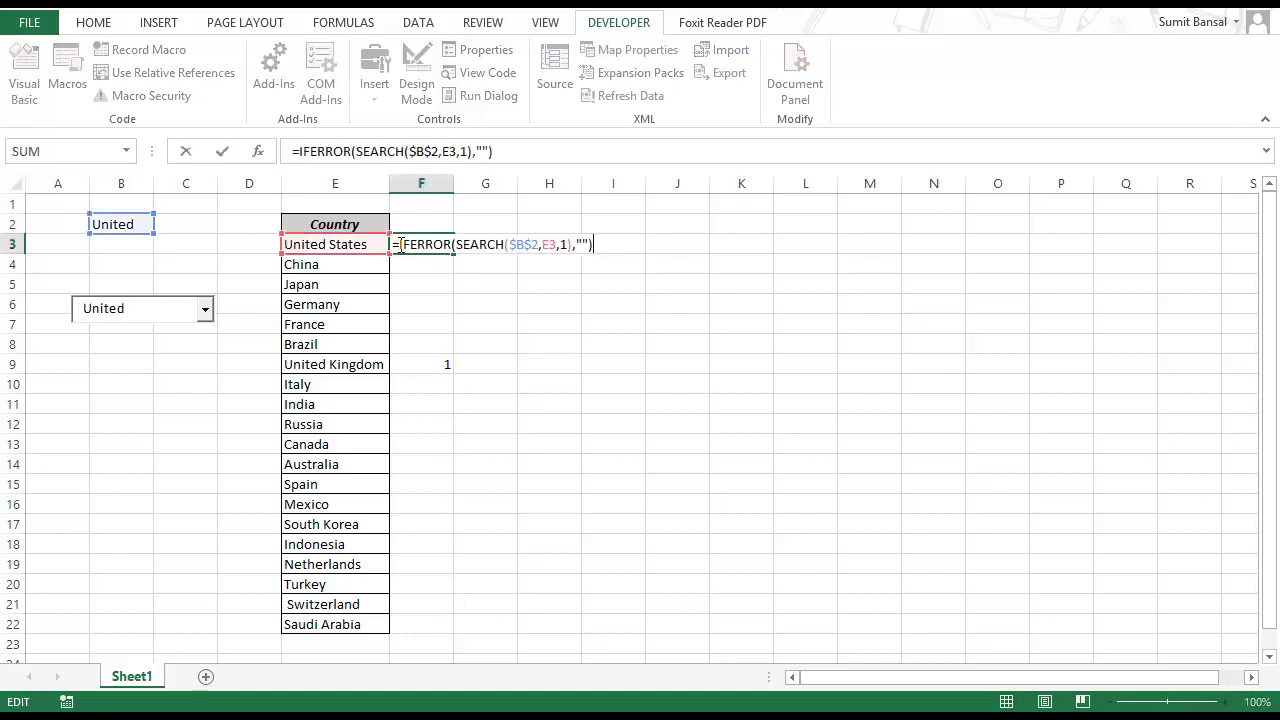
{"action": "type", "text": "isnum"}
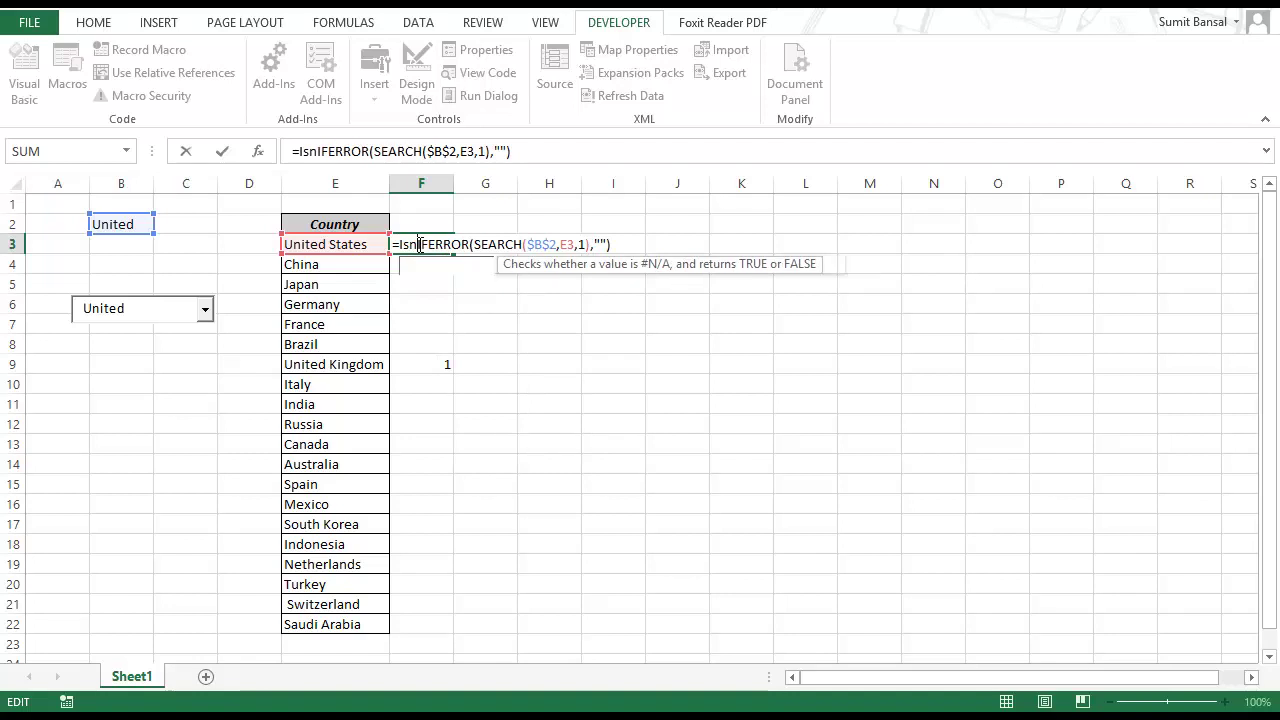
{"action": "key", "text": "Tab"}
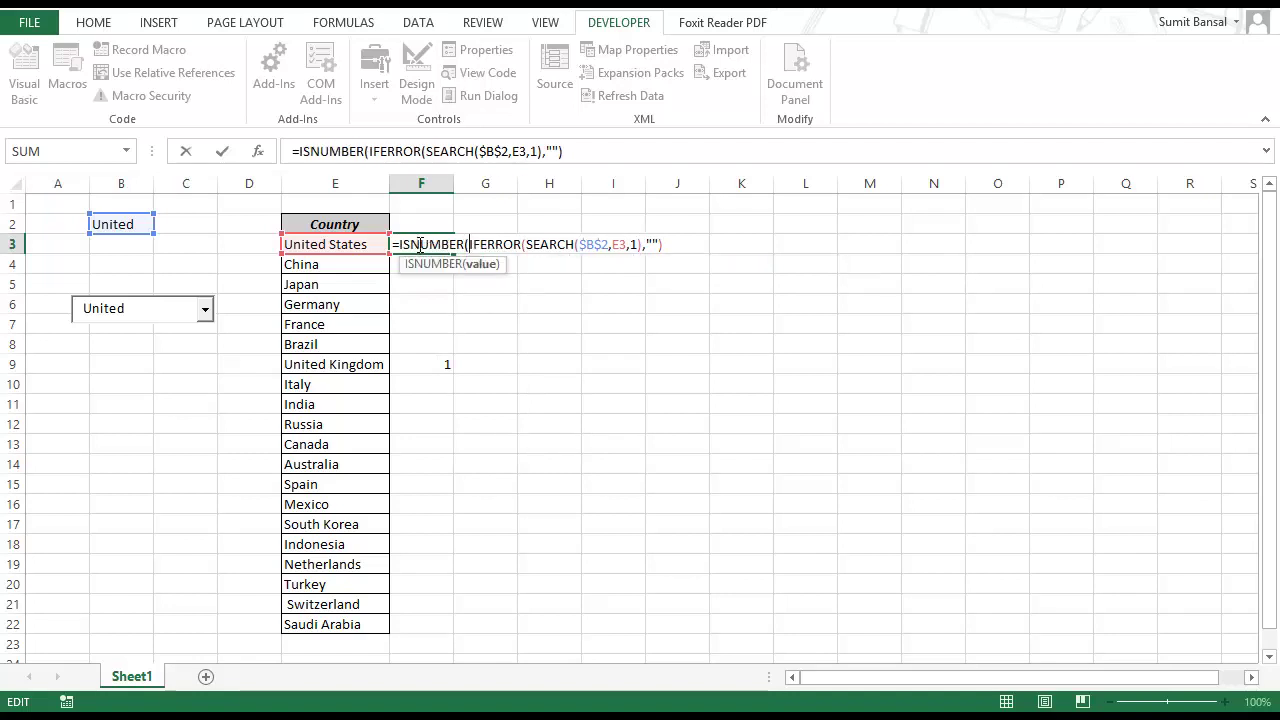
{"action": "key", "text": "Right"}
{"action": "key", "text": "Right"}
{"action": "key", "text": "Right"}
{"action": "key", "text": "Right"}
{"action": "key", "text": "Right"}
{"action": "key", "text": "Right"}
{"action": "key", "text": "Right"}
{"action": "key", "text": "Right"}
{"action": "key", "text": "Right"}
{"action": "key", "text": "Right"}
{"action": "key", "text": "Right"}
{"action": "key", "text": "Right"}
{"action": "key", "text": "Right"}
{"action": "key", "text": "Right"}
{"action": "key", "text": "Right"}
{"action": "key", "text": "Right"}
{"action": "key", "text": "Right"}
{"action": "key", "text": "Right"}
{"action": "key", "text": "Right"}
{"action": "key", "text": "Right"}
{"action": "type", "text": ")"}
{"action": "key", "text": "ctrl+Return"}
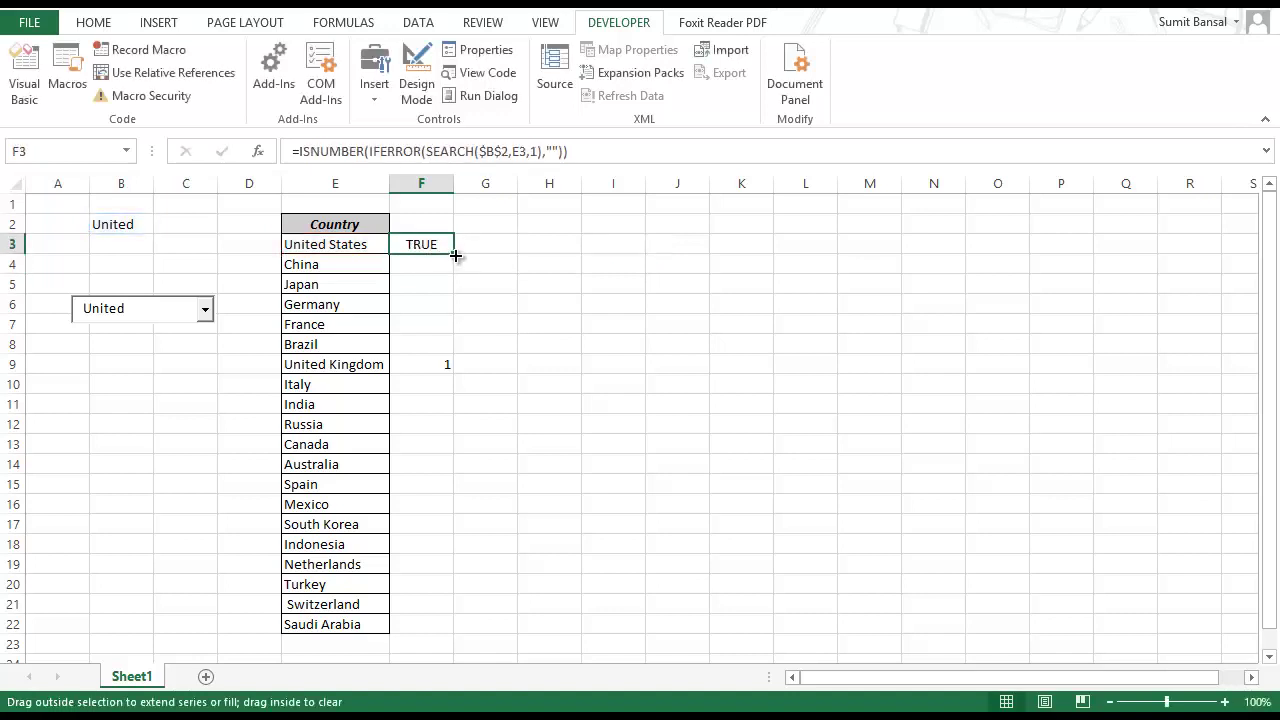
{"action": "double_click", "coordinate": [455, 256]}
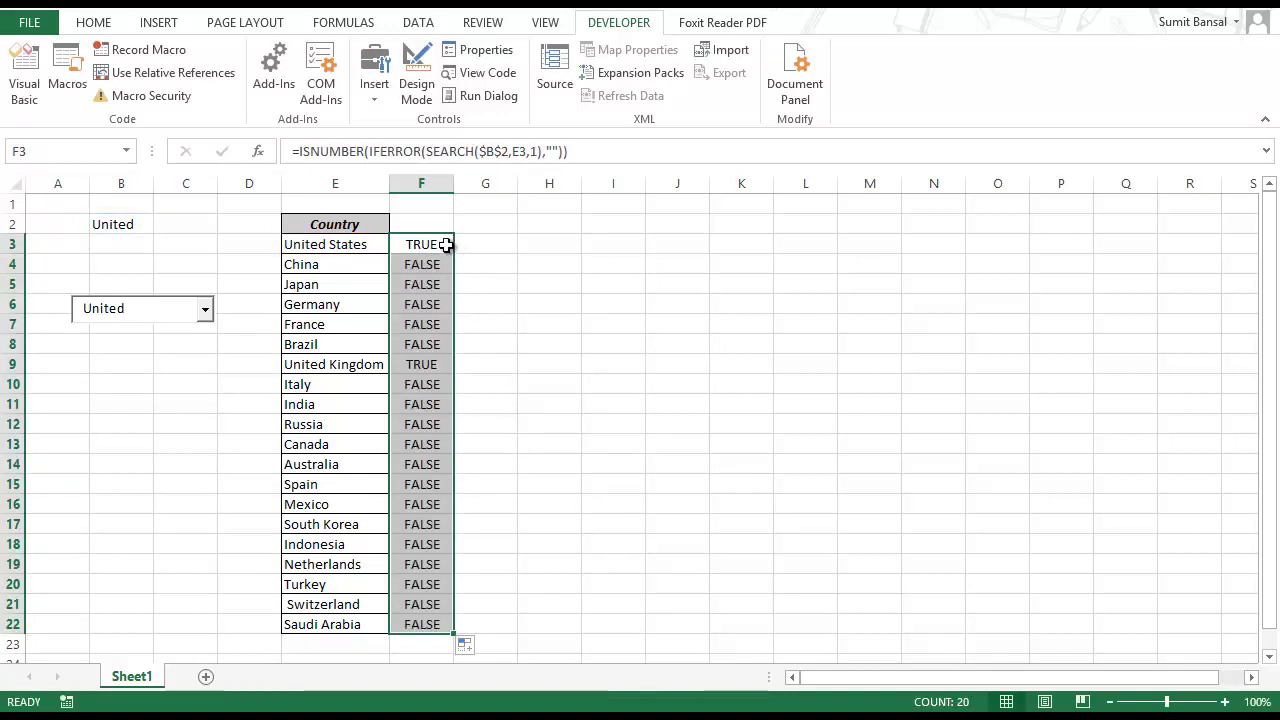
{"action": "key", "text": "shift+Up"}
{"action": "key", "text": "shift+Up"}
{"action": "key", "text": "shift+Up"}
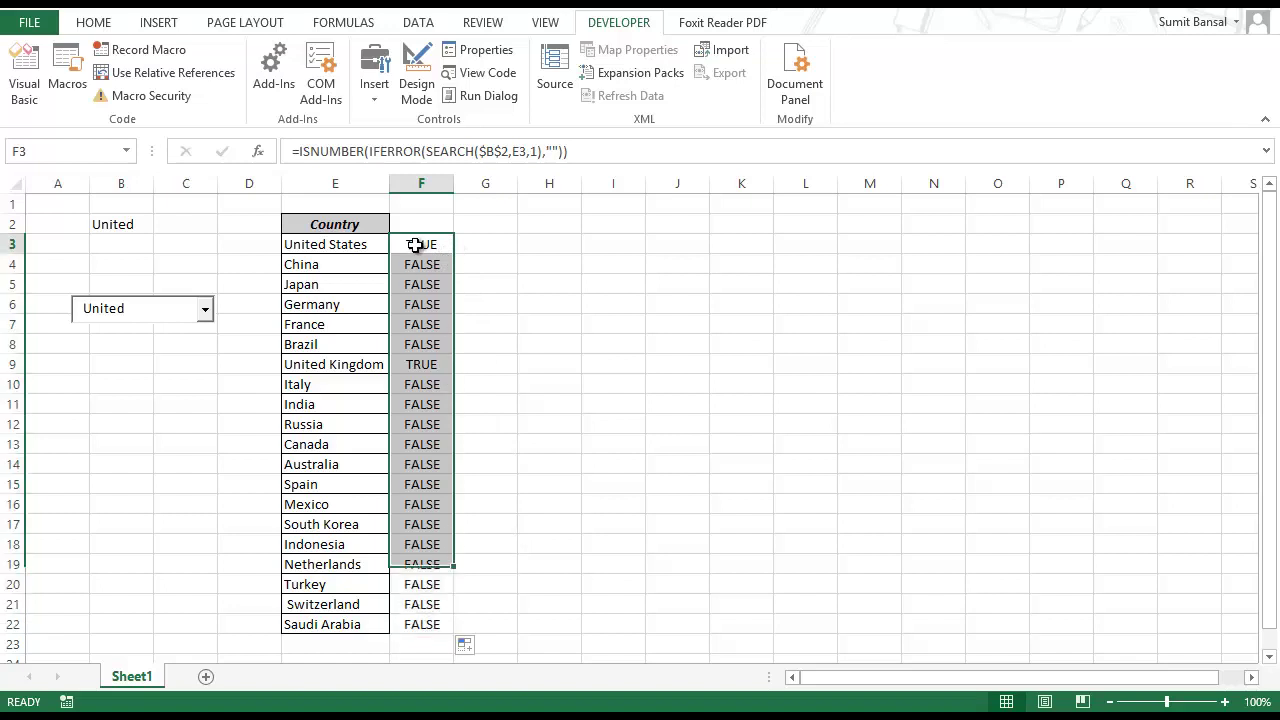
- Convert the F3 formula's result to a number with =--ISNUMBER(IFERROR(SEARCH($B$2,E3,1),"")) and fill it down to F22
{"action": "left_click", "coordinate": [415, 245]}
{"action": "double_click", "coordinate": [415, 245]}
{"action": "key", "text": "Left"}
{"action": "key", "text": "Left"}
{"action": "key", "text": "Left"}
{"action": "key", "text": "Left"}
{"action": "key", "text": "Left"}
{"action": "key", "text": "Left"}
{"action": "key", "text": "Left"}
{"action": "key", "text": "Left"}
{"action": "key", "text": "Left"}
{"action": "key", "text": "Left"}
{"action": "key", "text": "Left"}
{"action": "key", "text": "Left"}
{"action": "key", "text": "Left"}
{"action": "key", "text": "Left"}
{"action": "key", "text": "Left"}
{"action": "key", "text": "Left"}
{"action": "key", "text": "Left"}
{"action": "key", "text": "Left"}
{"action": "key", "text": "Left"}
{"action": "key", "text": "Left"}
{"action": "key", "text": "Left"}
{"action": "key", "text": "Left"}
{"action": "key", "text": "Left"}
{"action": "key", "text": "Left"}
{"action": "key", "text": "Left"}
{"action": "key", "text": "Left"}
{"action": "key", "text": "Left"}
{"action": "key", "text": "Left"}
{"action": "key", "text": "Left"}
{"action": "key", "text": "Left"}
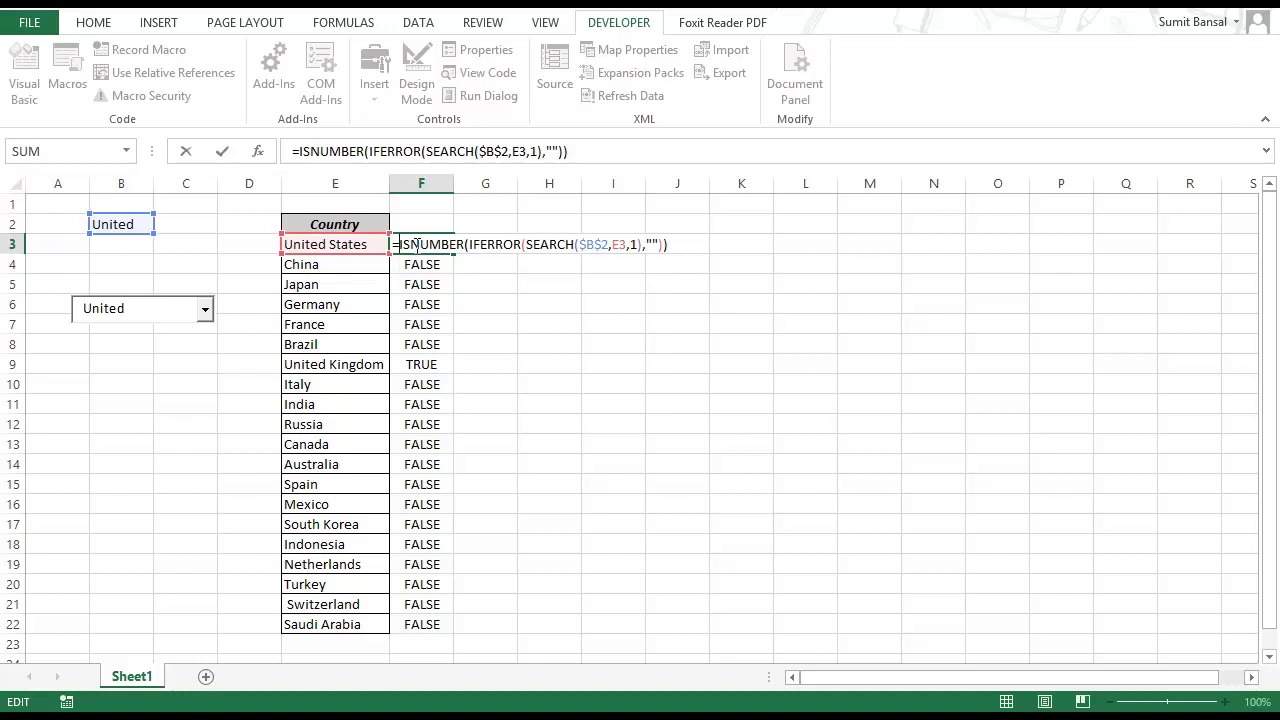
{"action": "type", "text": "--"}
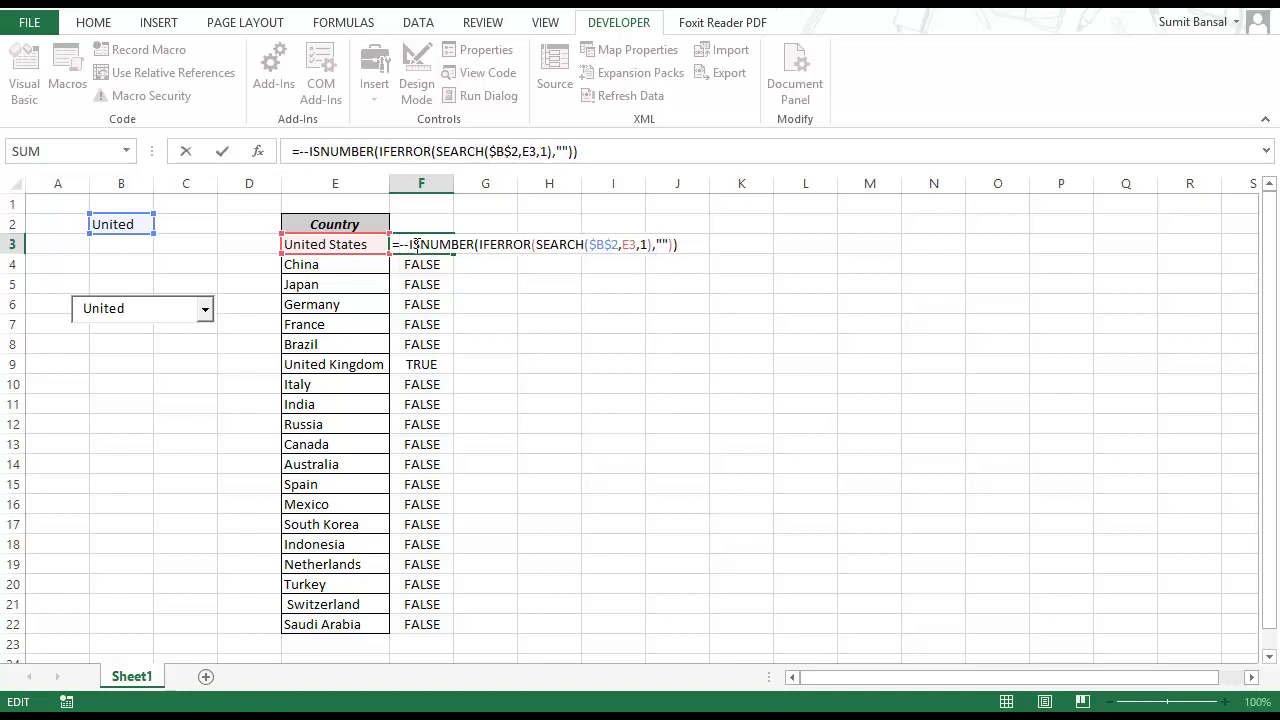
{"action": "key", "text": "Return"}
{"action": "left_click", "coordinate": [417, 246]}
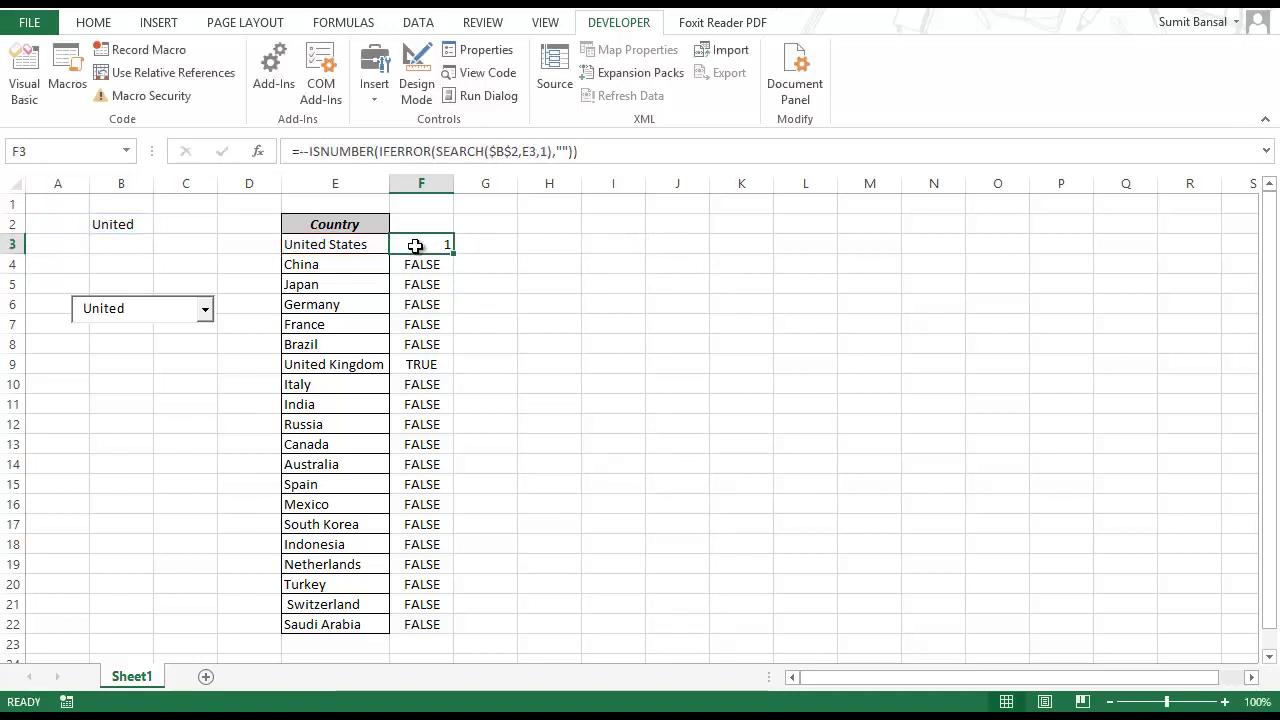
{"action": "double_click", "coordinate": [453, 252]}
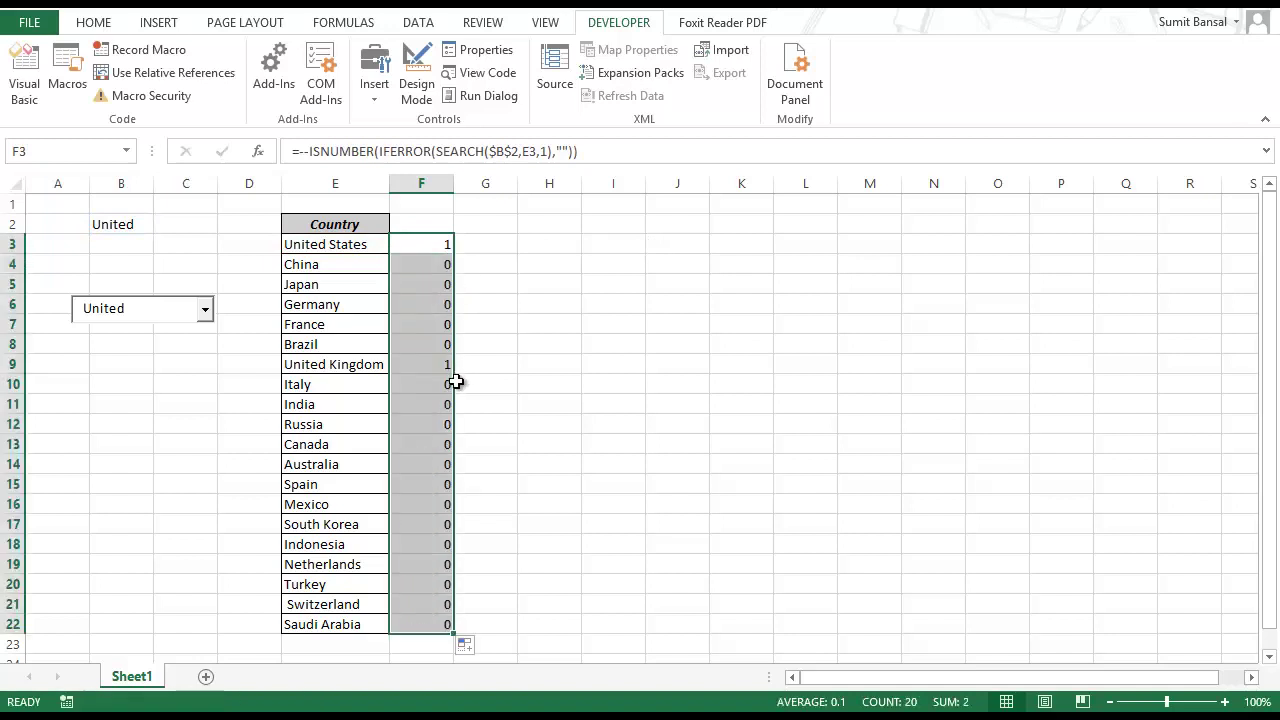
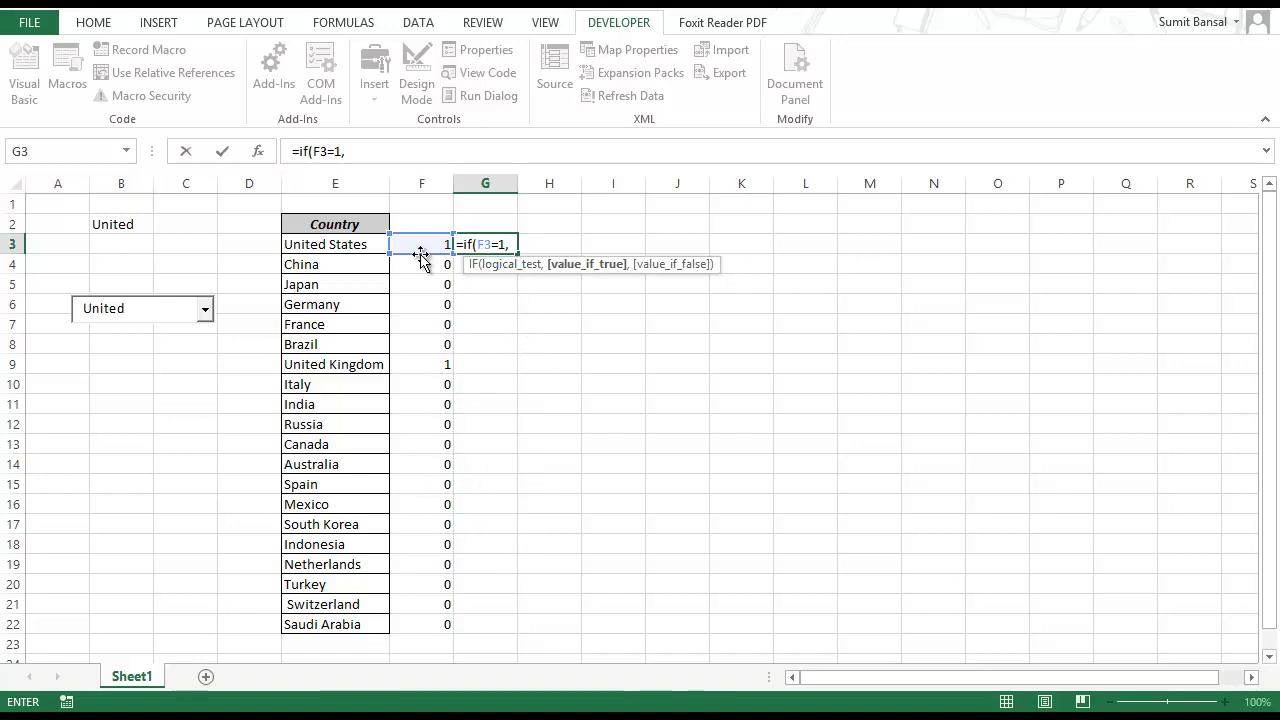
- Add COUNTIF as the value-if-true in G3's IF formula, with the expanding range $F$3:F3
{"action": "type", "text": "c"}
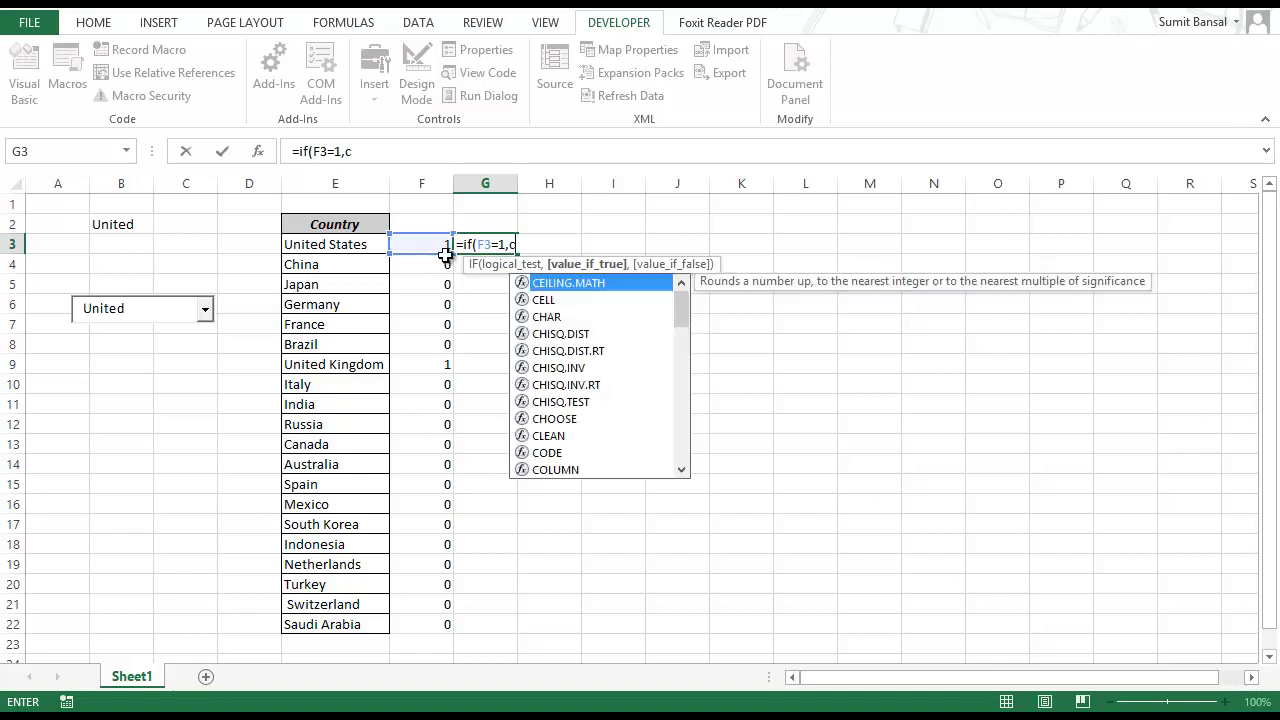
{"action": "type", "text": "ountif("}
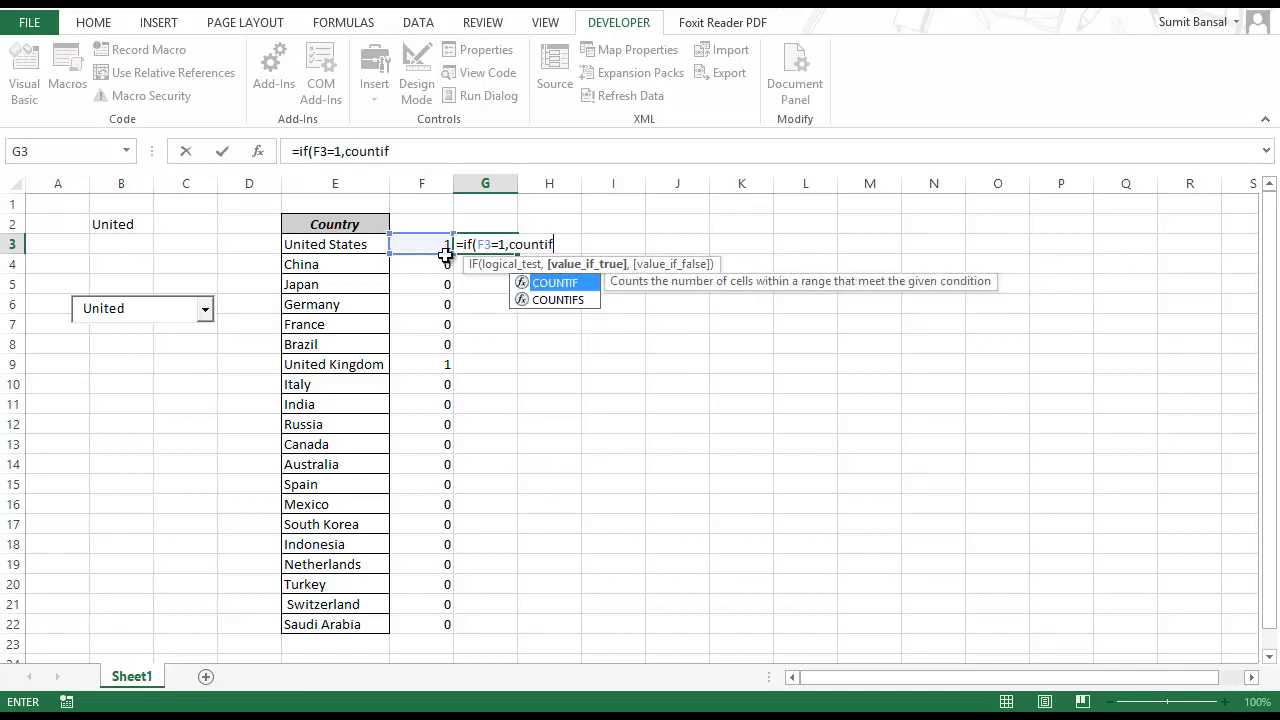
{"action": "left_click", "coordinate": [429, 248]}
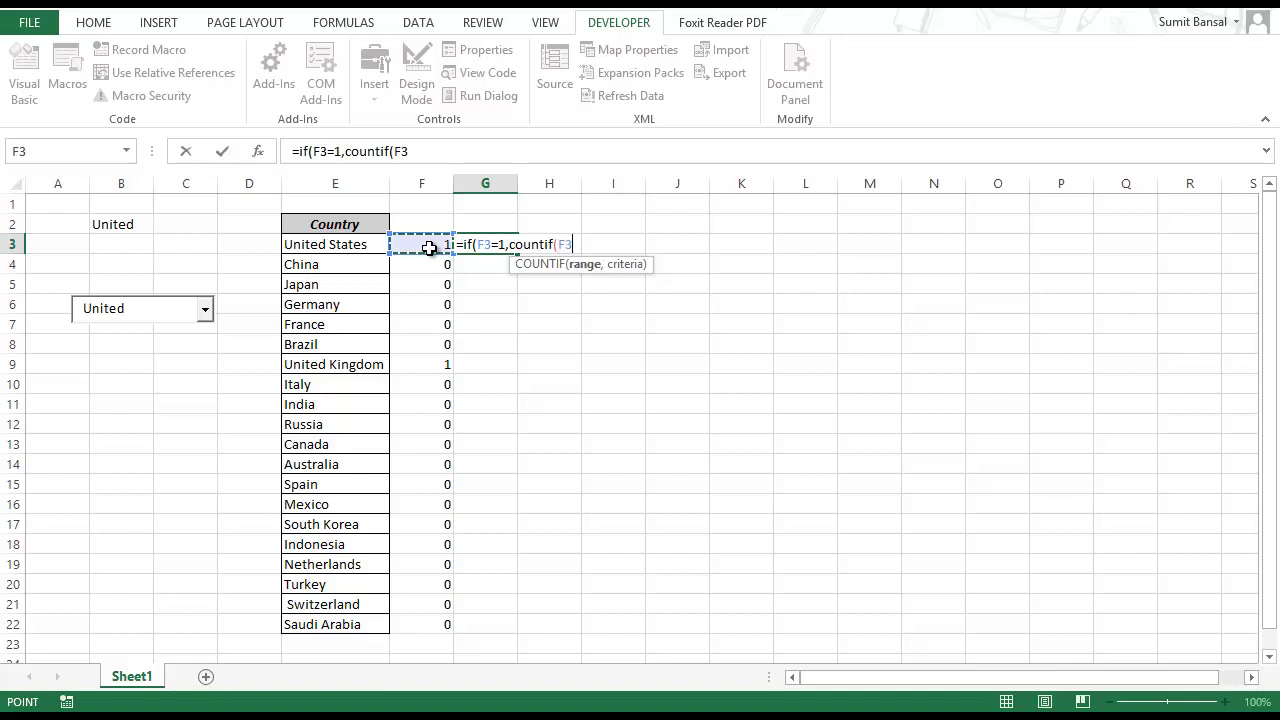
{"action": "key", "text": "F8"}
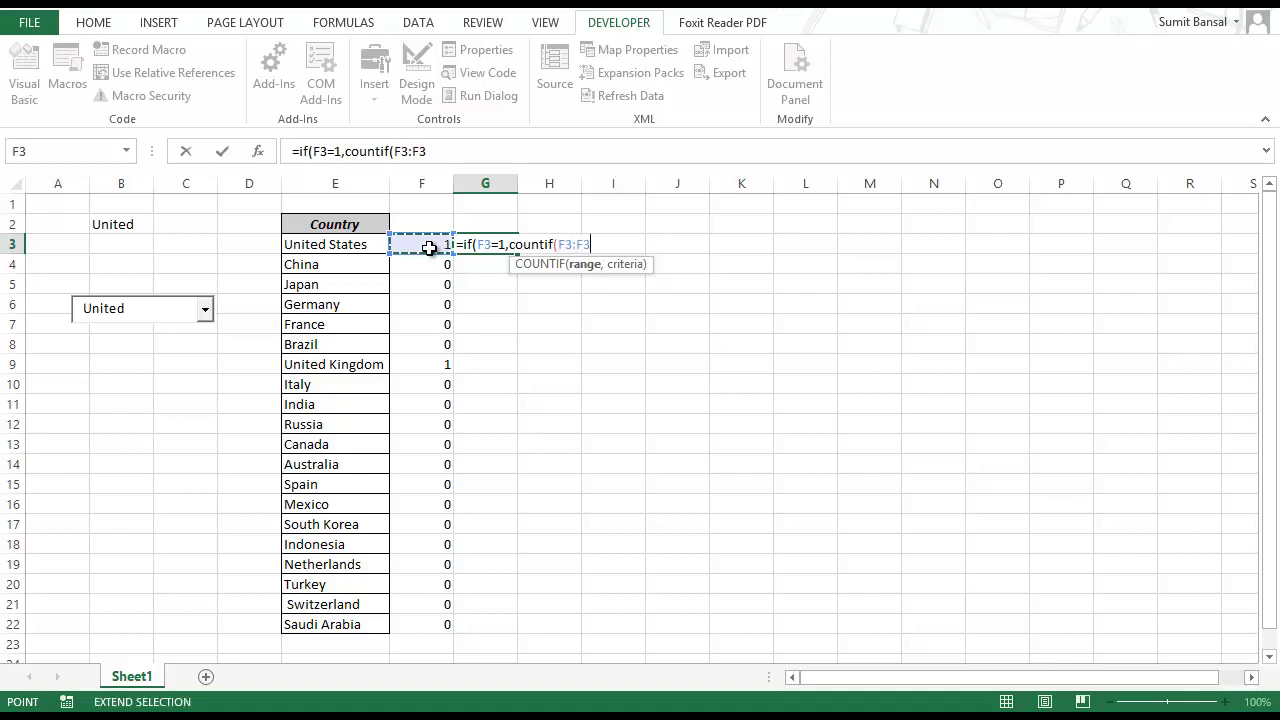
{"action": "left_click", "coordinate": [564, 244]}
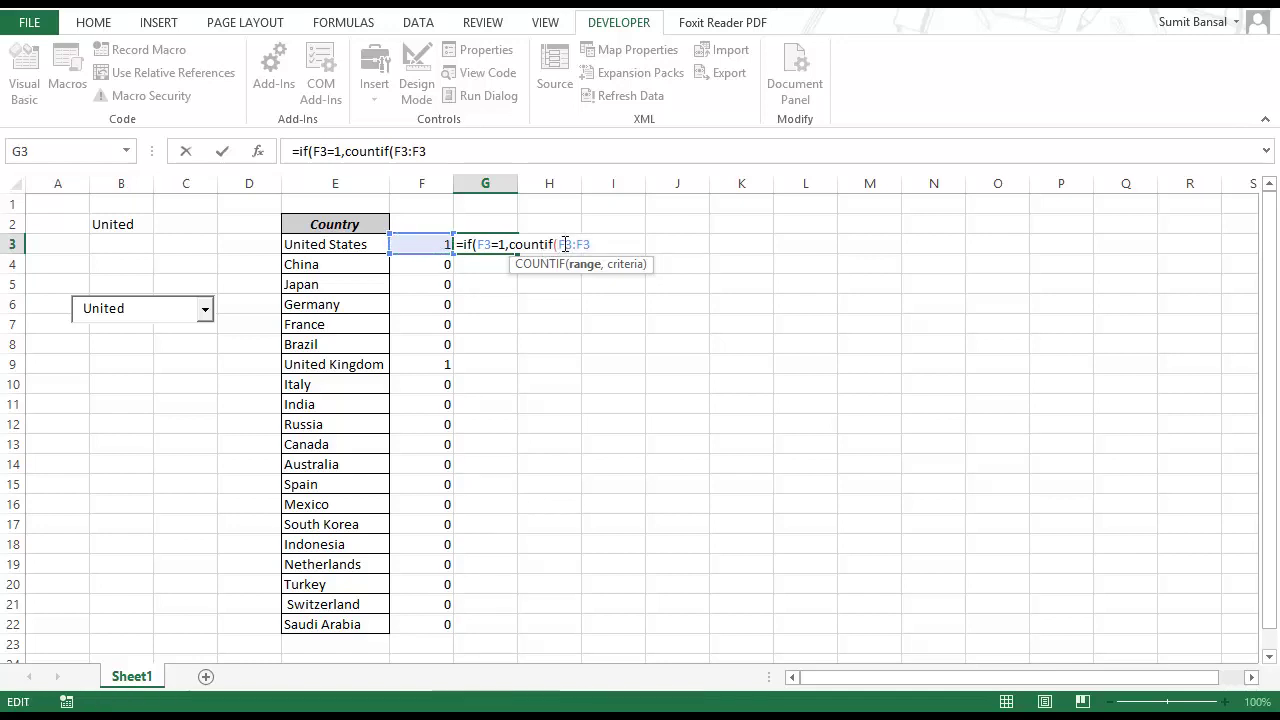
{"action": "key", "text": "F4"}
{"action": "left_click", "coordinate": [610, 243]}
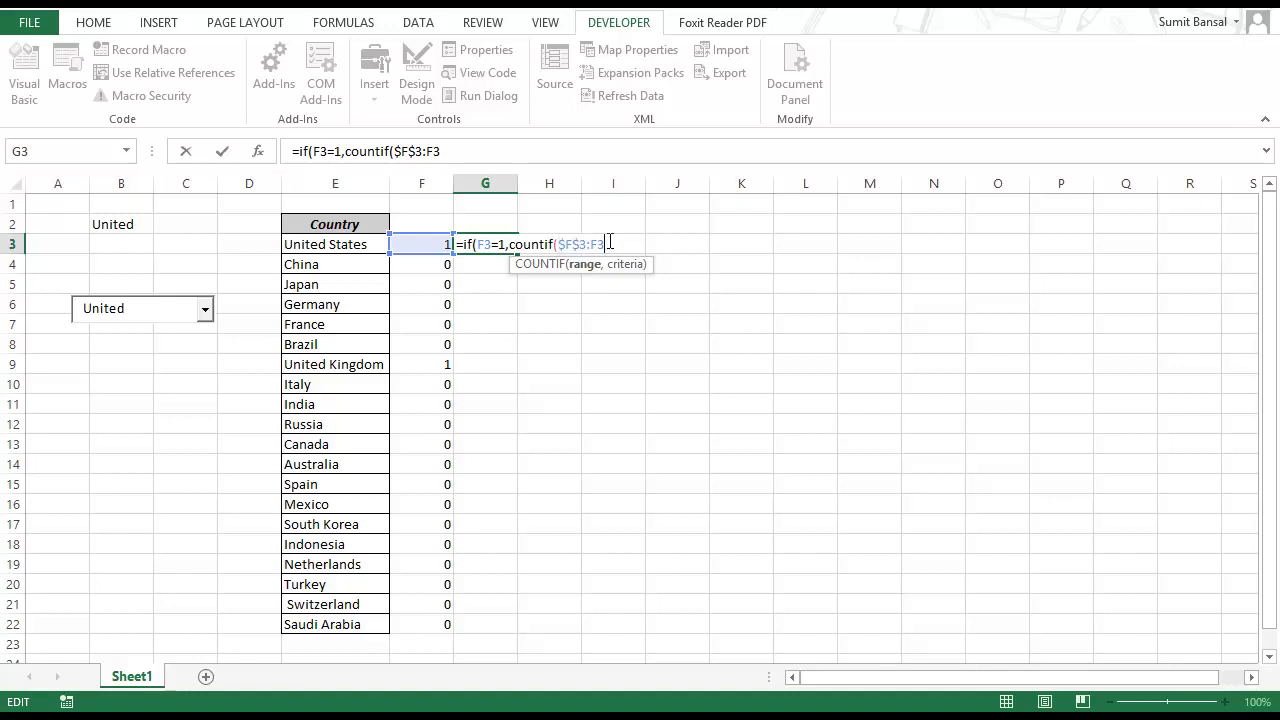
- Complete the G3 formula as =IF(F3=1,COUNTIF($F$3:F3,1),"") and fill it down to G22
{"action": "type", "text": ",1"}
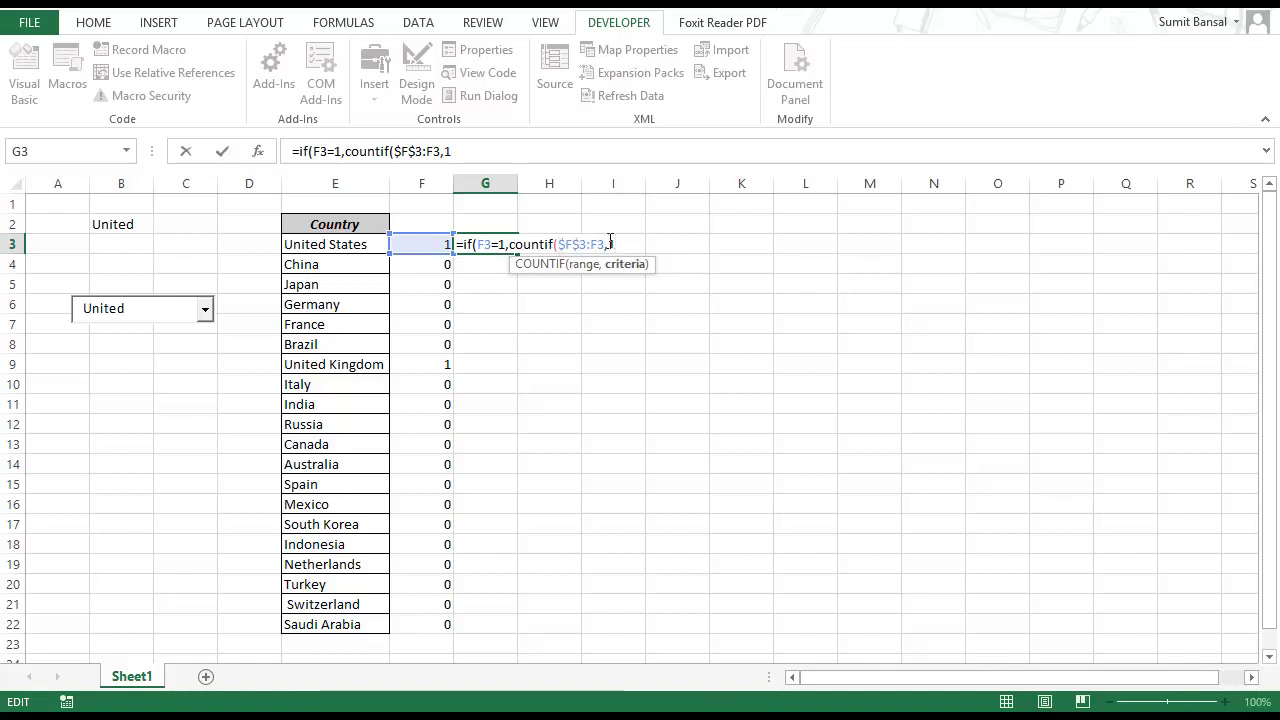
{"action": "type", "text": ")"}
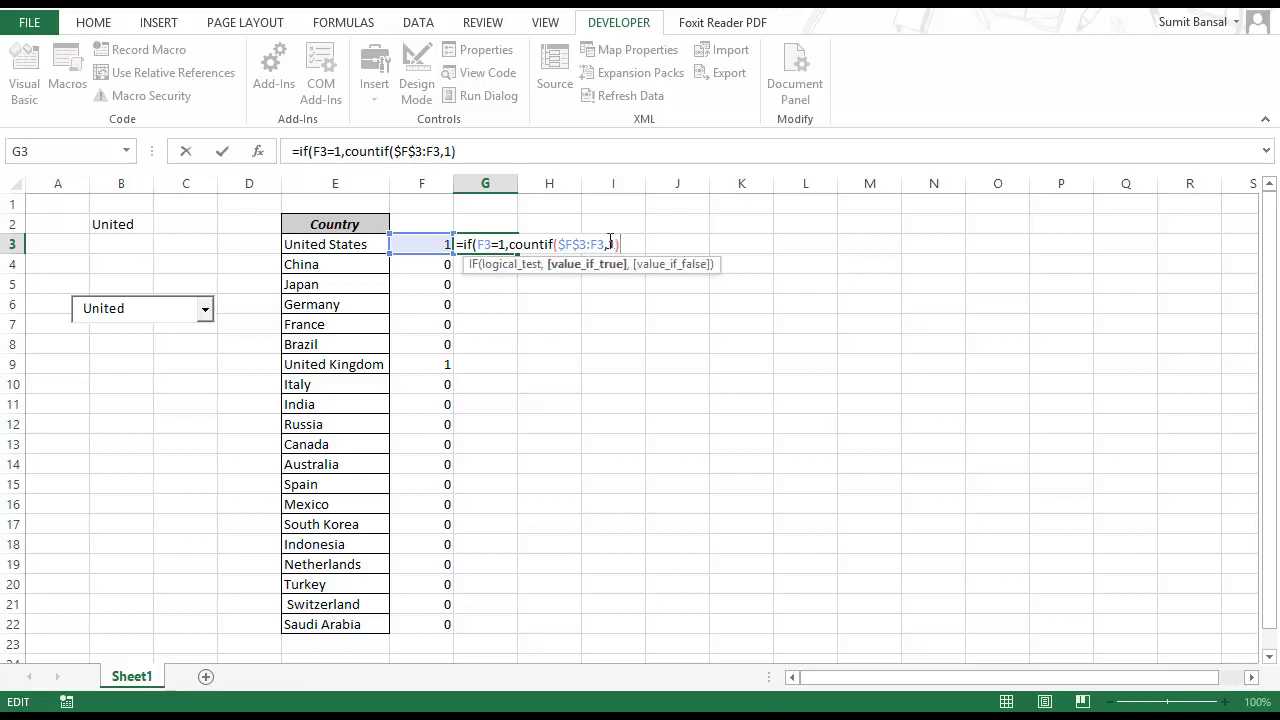
{"action": "type", "text": ","}
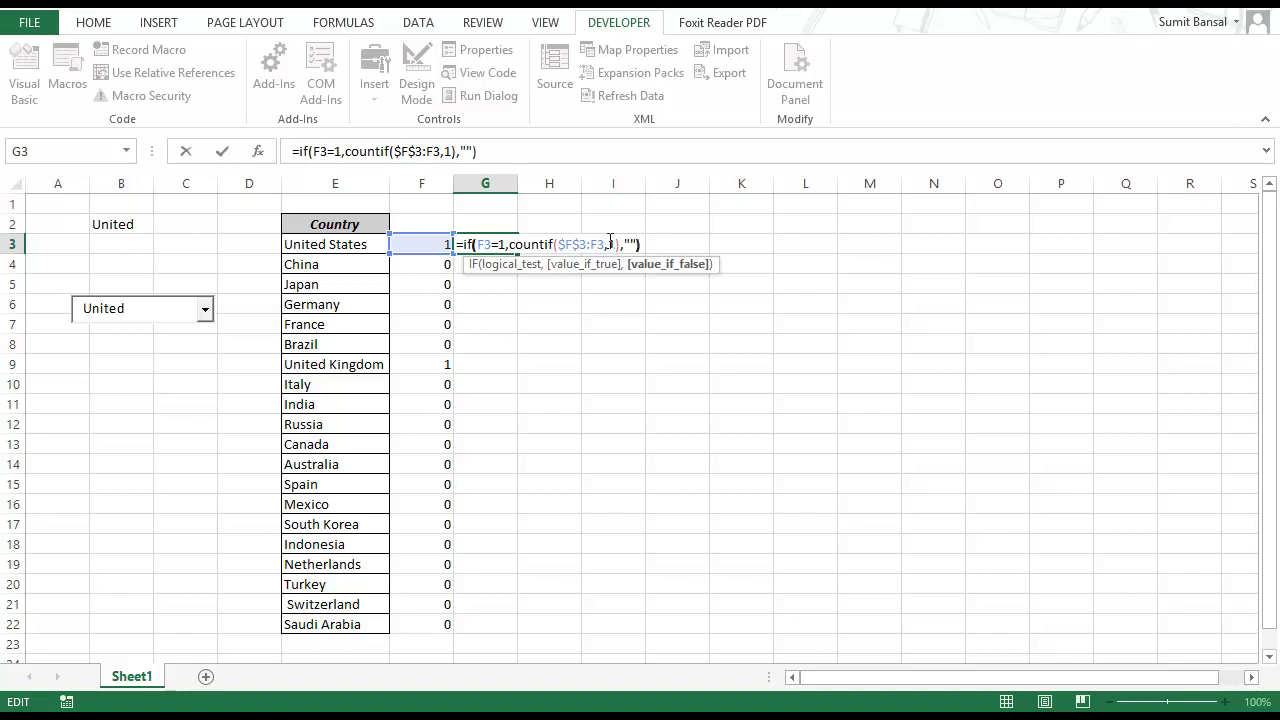
{"action": "type", "text": "\"\")"}
{"action": "key", "text": "Return"}
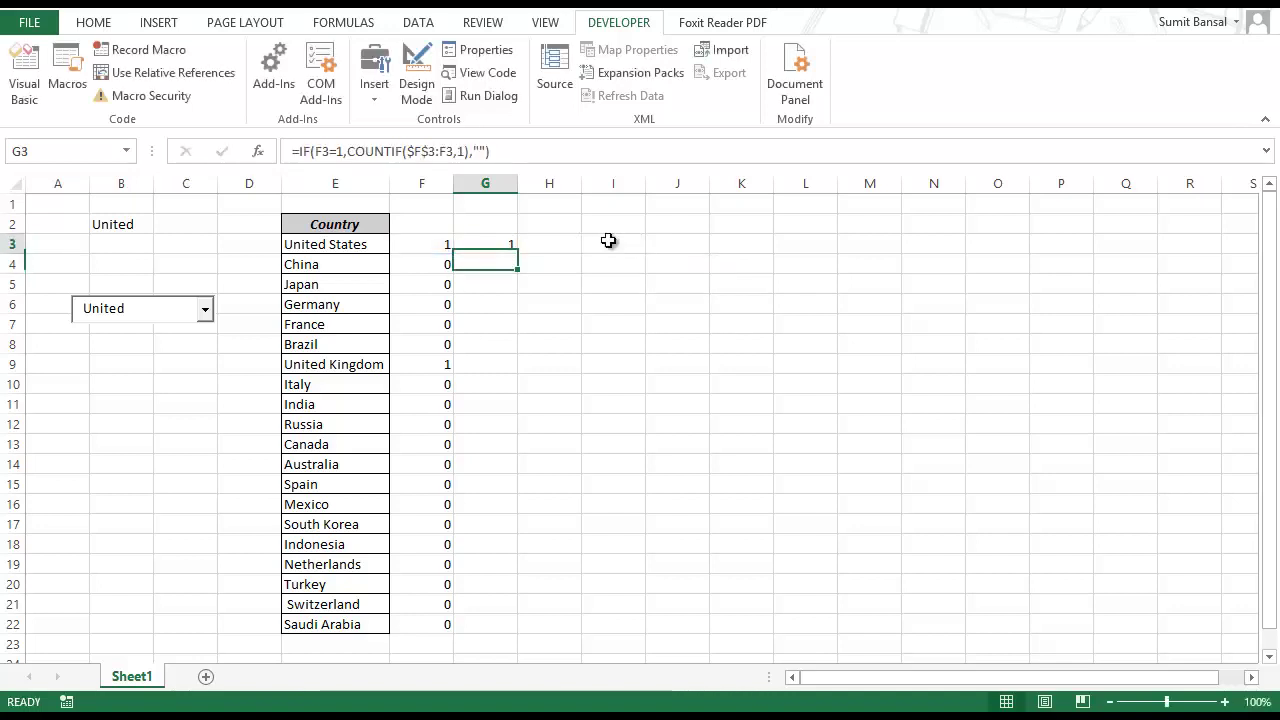
{"action": "key", "text": "Up"}
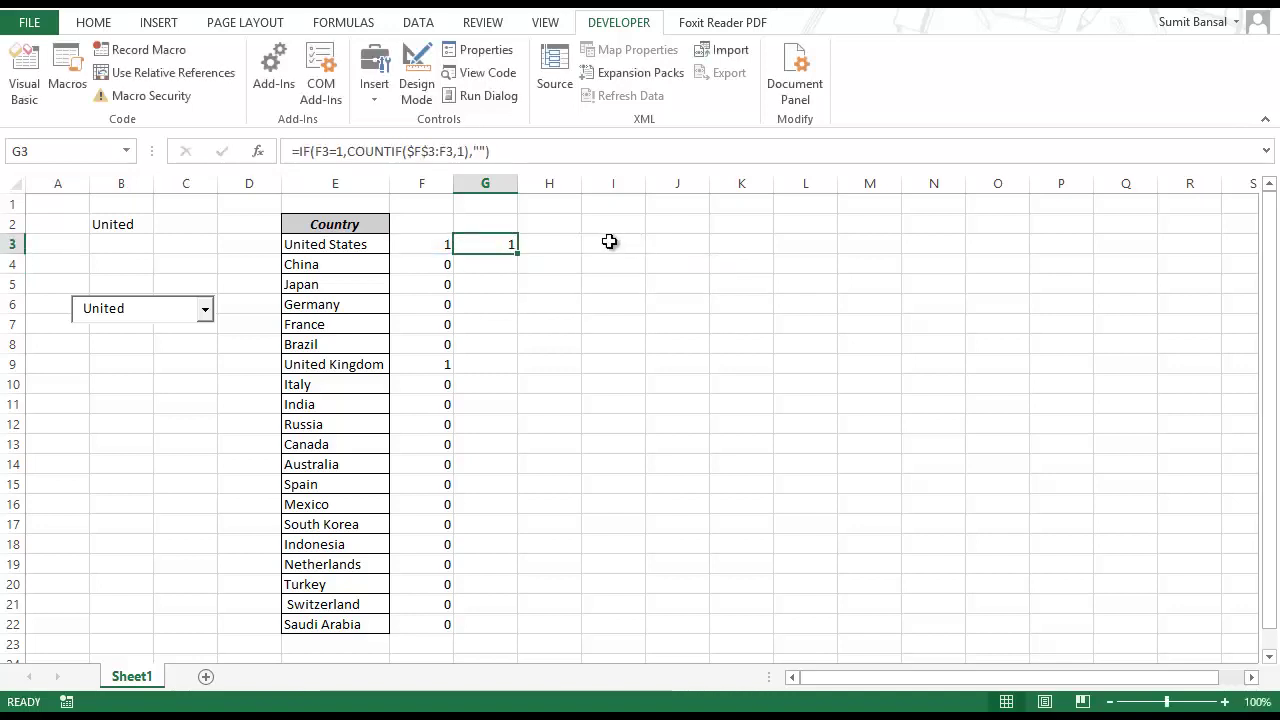
{"action": "double_click", "coordinate": [516, 254]}
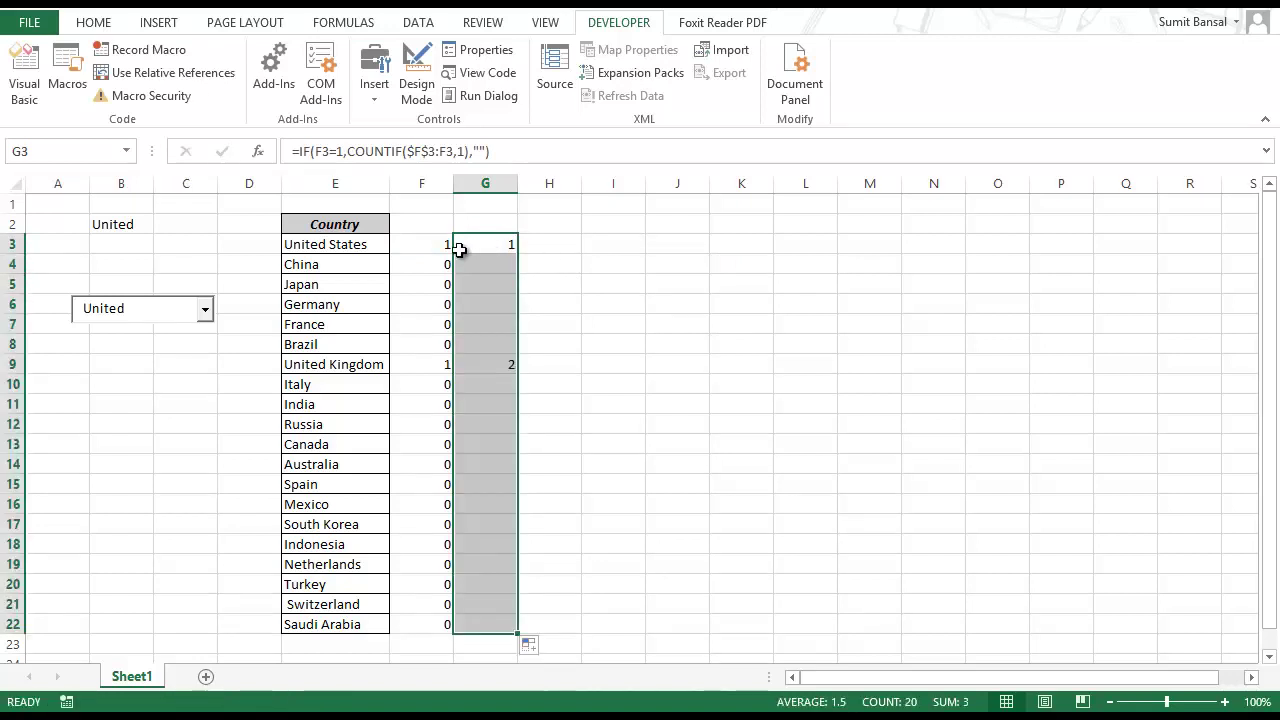
- Check the numbering in G3 and G9, test the combo box with In, and set its text back to United
{"action": "left_click", "coordinate": [490, 244]}
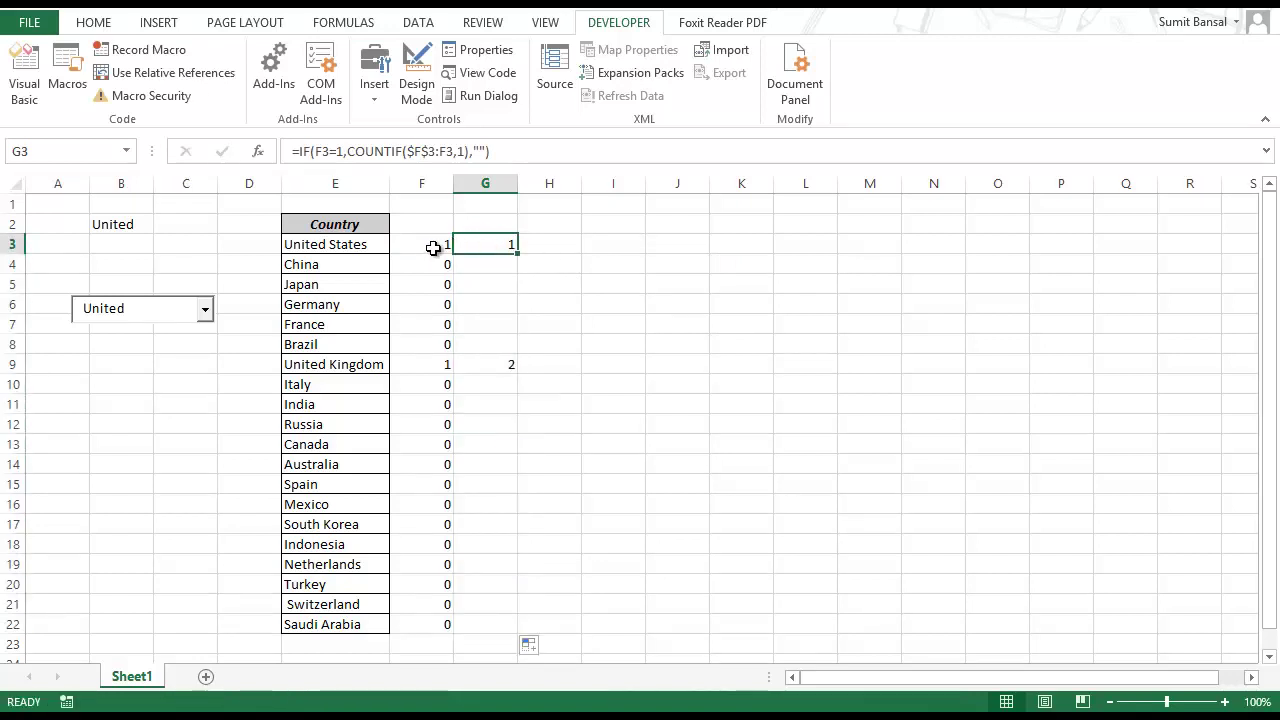
{"action": "left_click", "coordinate": [503, 366]}
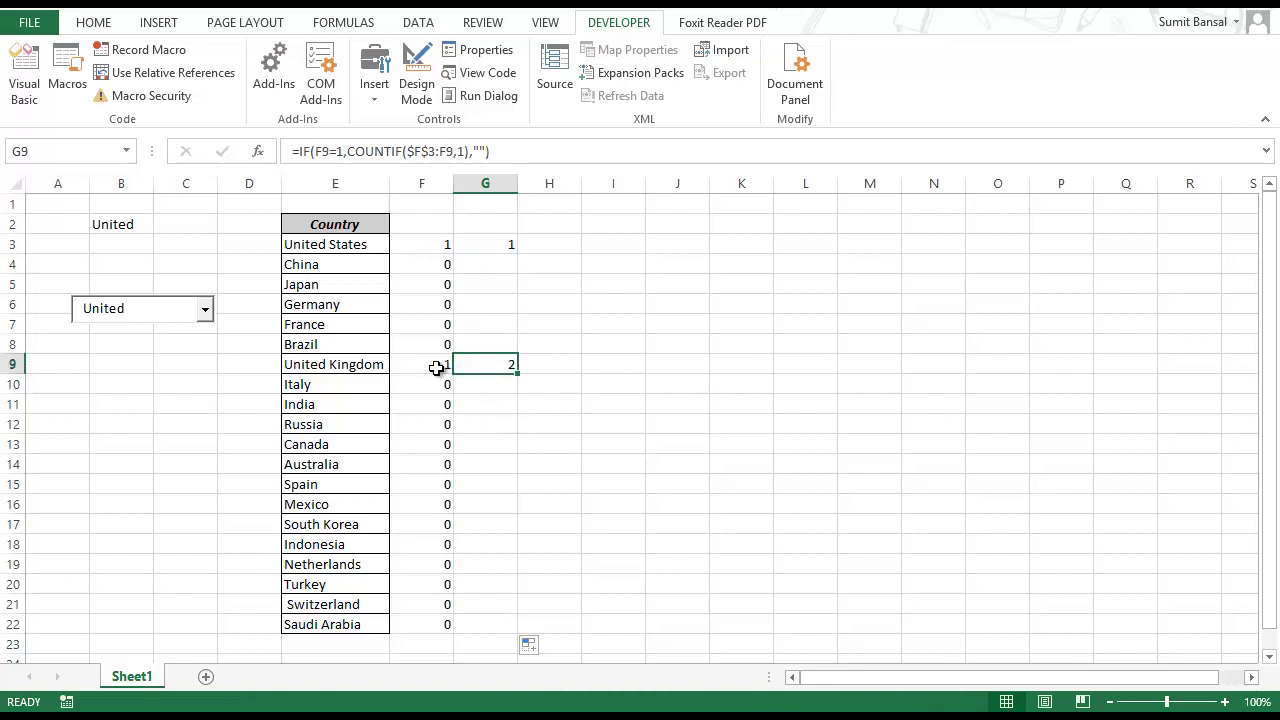
{"action": "left_click_drag", "start_coordinate": [140, 308], "coordinate": [54, 298]}
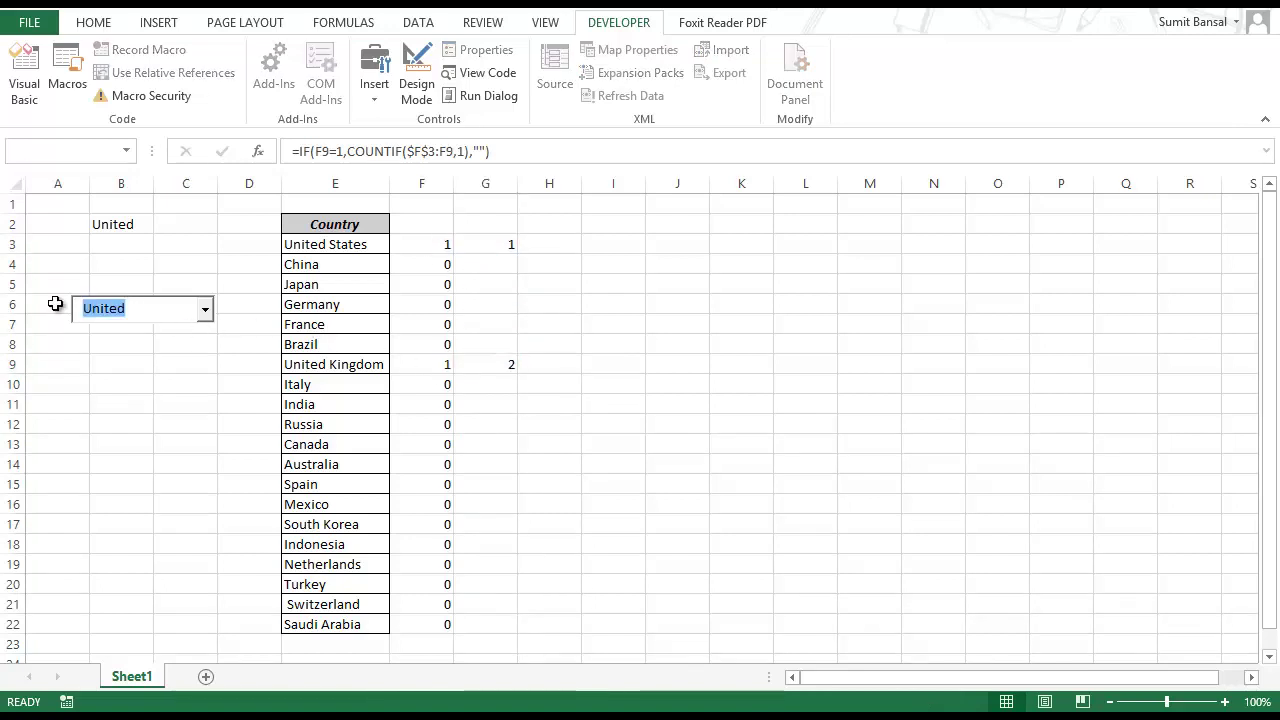
{"action": "type", "text": "In"}
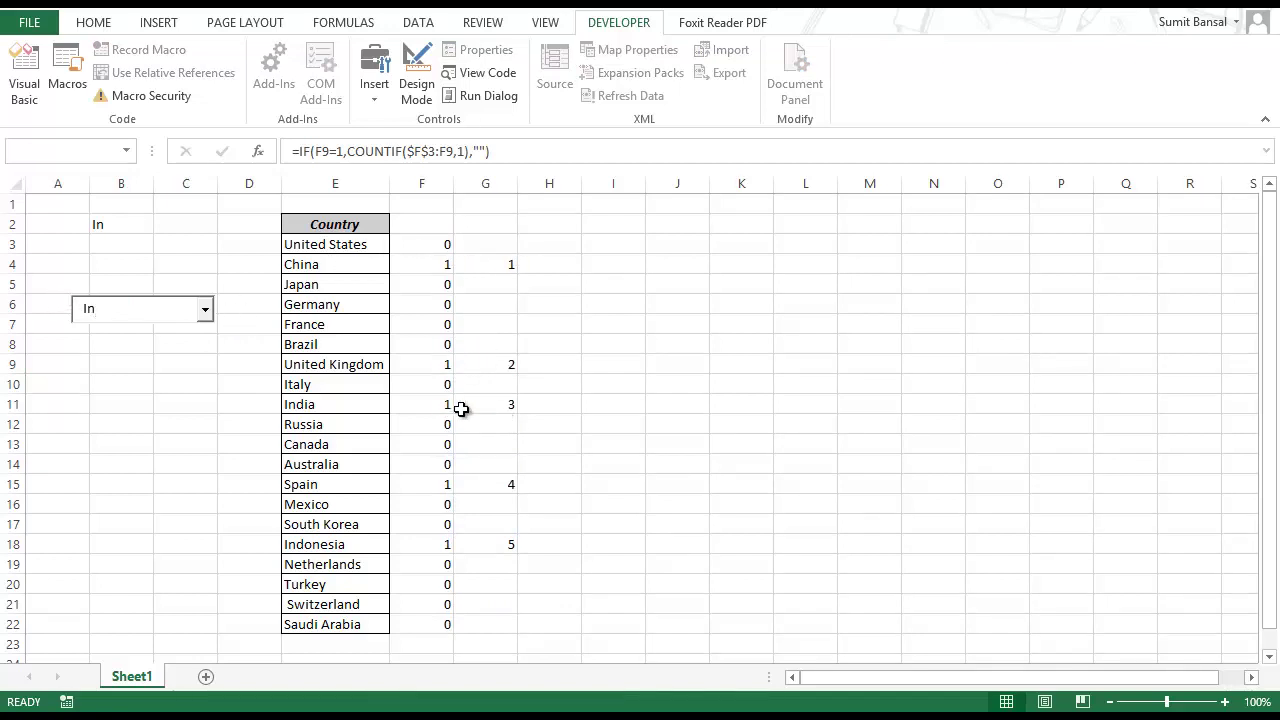
{"action": "left_click_drag", "start_coordinate": [130, 312], "coordinate": [62, 308]}
{"action": "type", "text": "United"}
- Examine how the COUNTIF range expands by comparing the formulas in G3 and G4, leaving both unchanged
{"action": "left_click", "coordinate": [488, 243]}
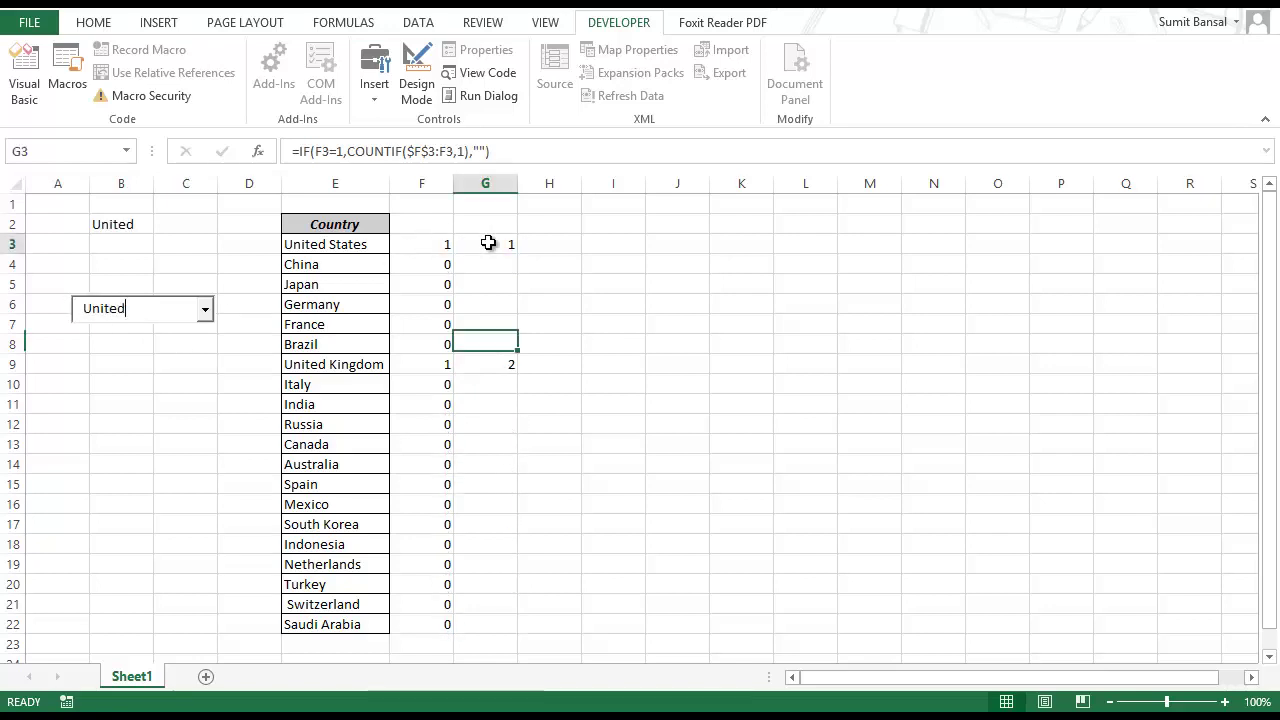
{"action": "double_click", "coordinate": [489, 245]}
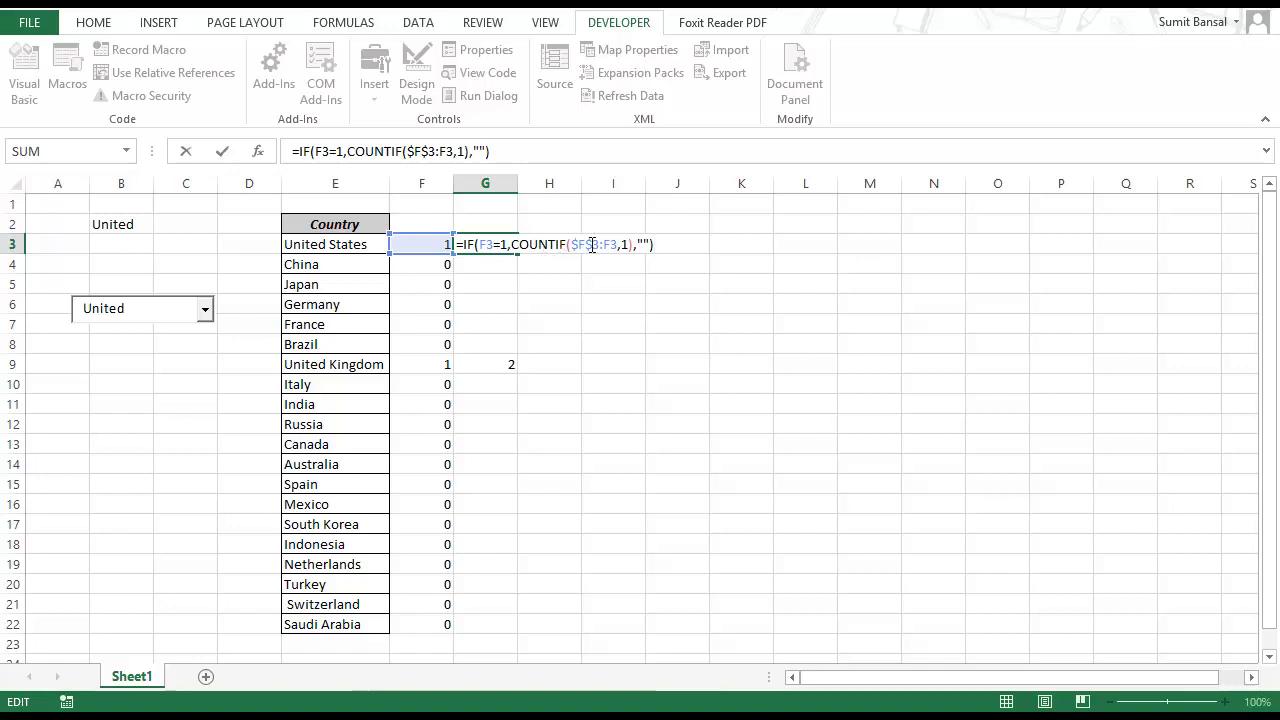
{"action": "mouse_move", "coordinate": [570, 245]}
{"action": "left_mouse_down"}
{"action": "mouse_move", "coordinate": [617, 245]}
{"action": "mouse_move", "coordinate": [587, 245]}
{"action": "left_mouse_up"}
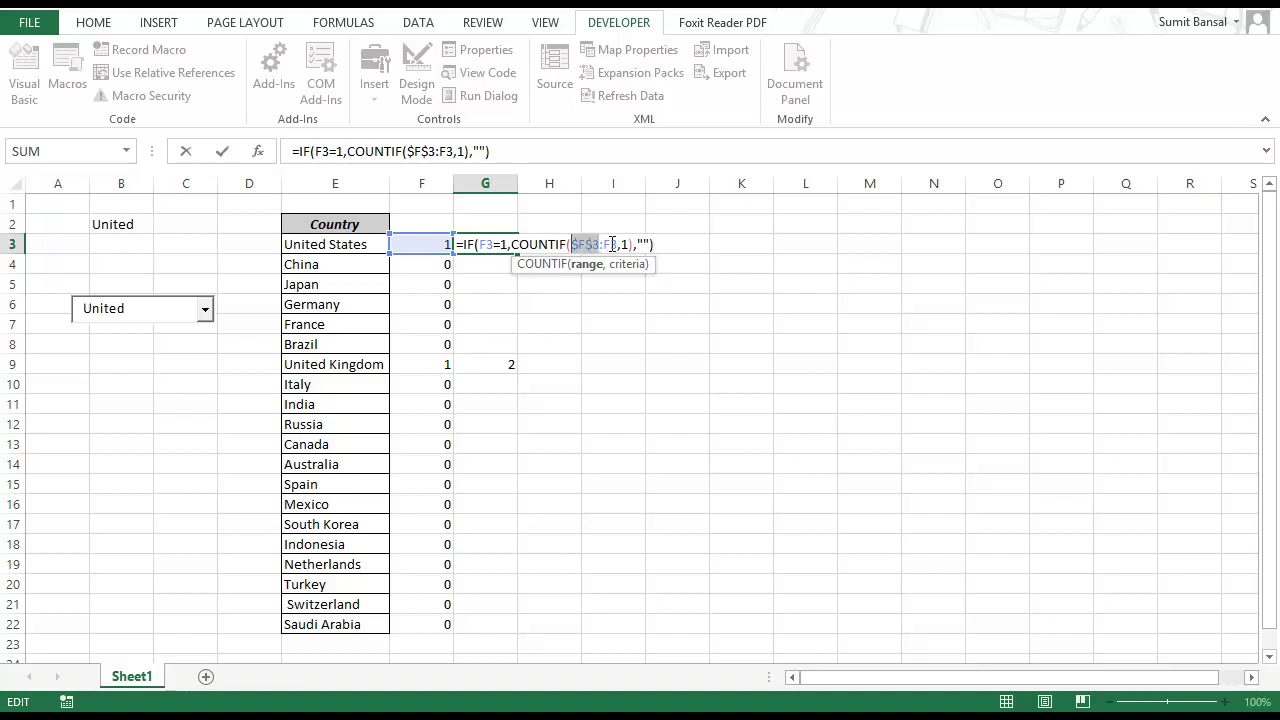
{"action": "key", "text": "ctrl+Return"}
{"action": "key", "text": "Down"}
{"action": "key", "text": "F2"}
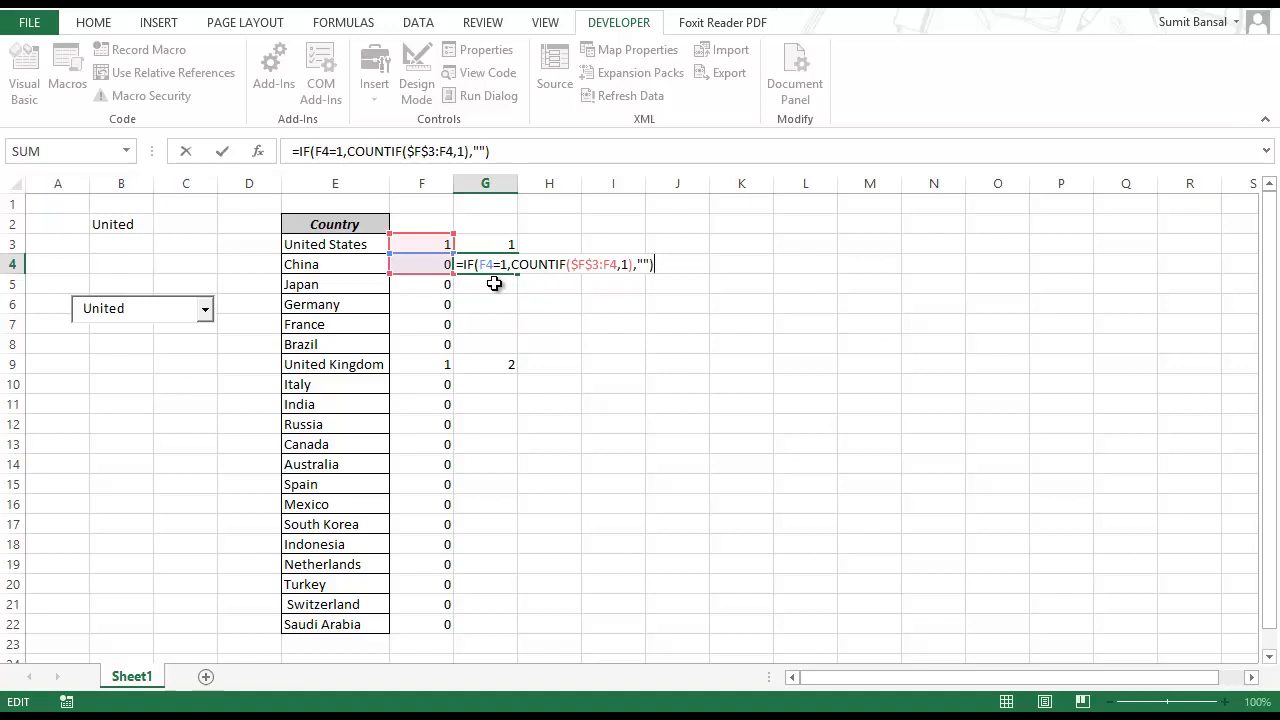
{"action": "key", "text": "Escape"}
{"action": "left_click", "coordinate": [498, 246]}
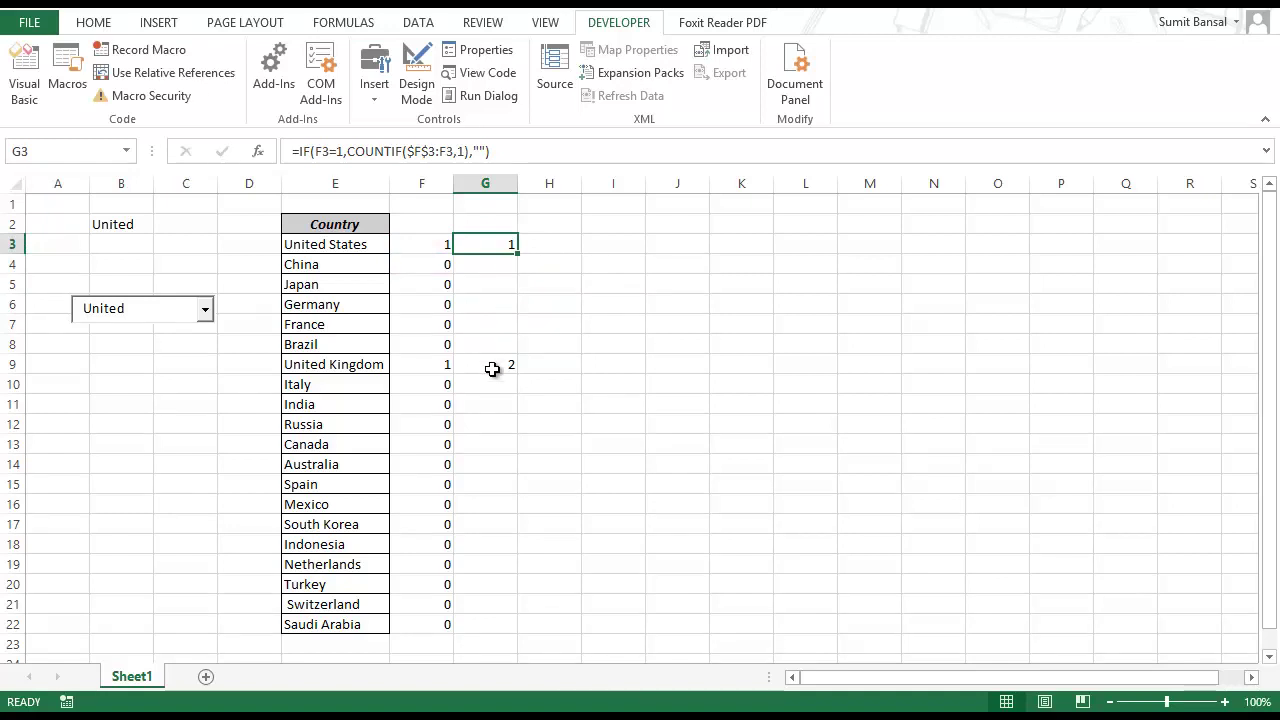
- Start an INDEX formula in H3 with E3:E22 as the array and MATCH as the row number
{"action": "left_click", "coordinate": [545, 244]}
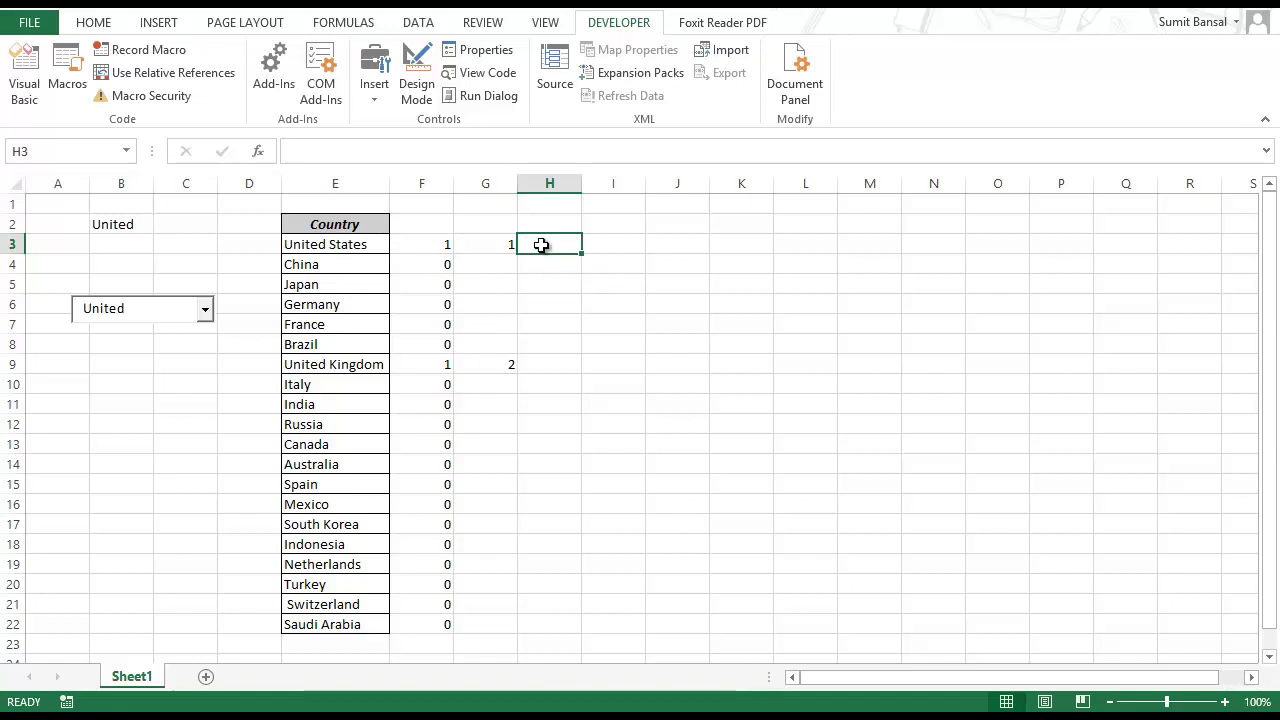
{"action": "type", "text": "=index("}
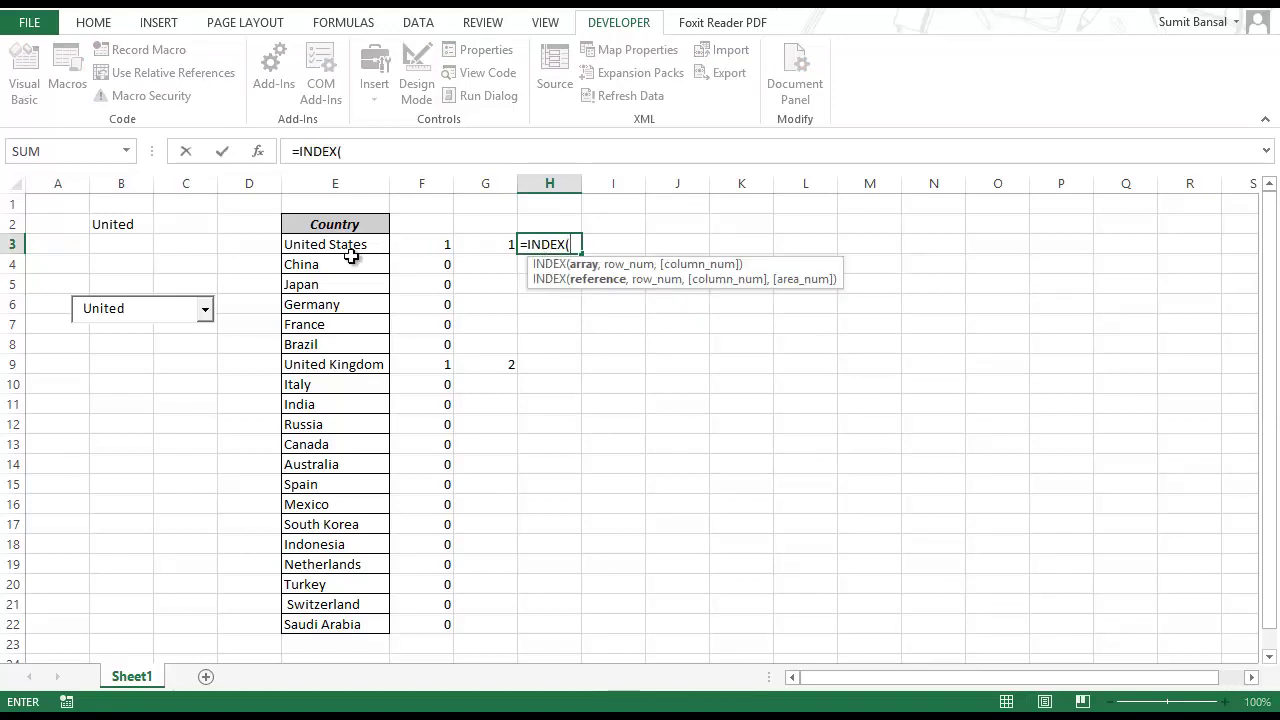
{"action": "left_click_drag", "start_coordinate": [350, 250], "coordinate": [348, 620]}
{"action": "type", "text": ","}
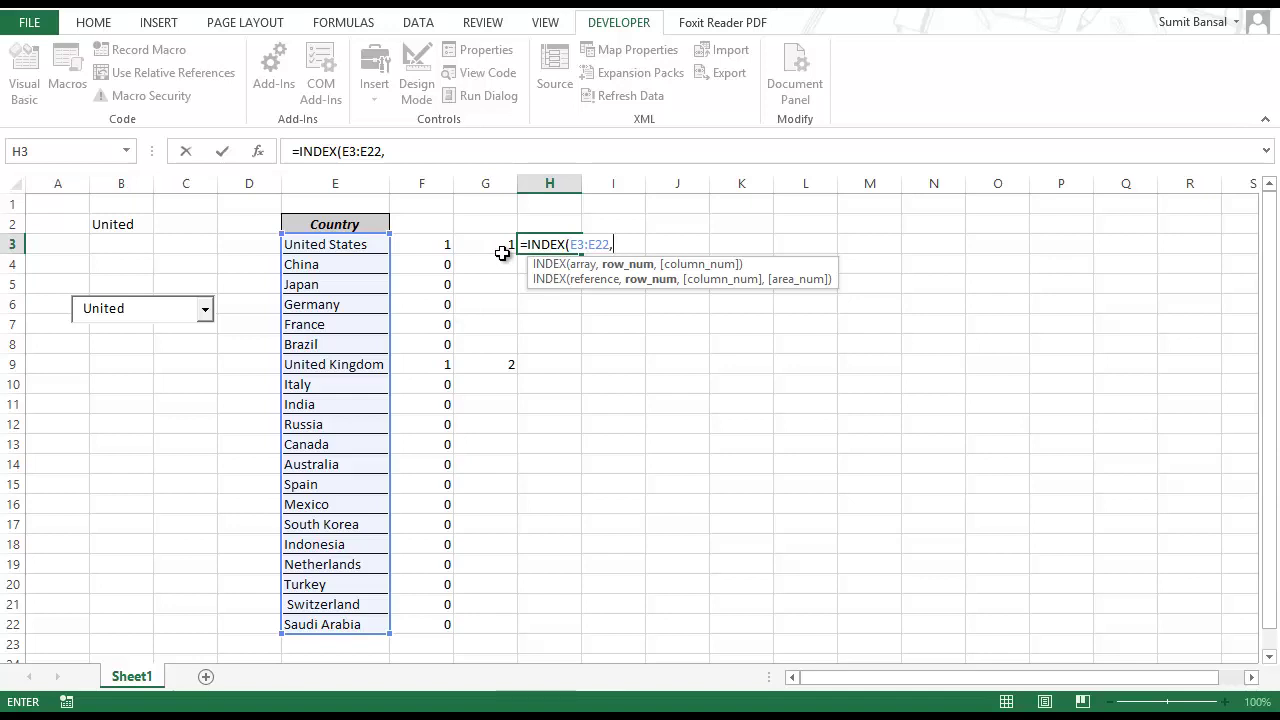
{"action": "type", "text": "matc"}
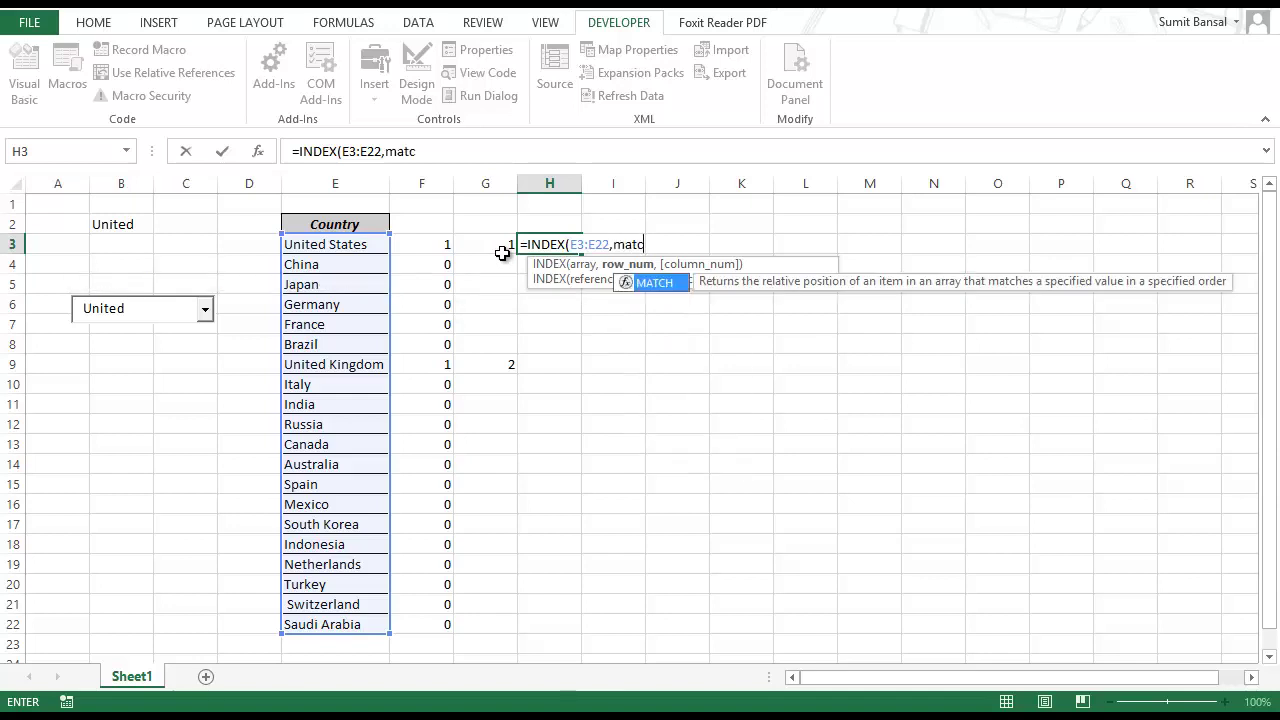
{"action": "key", "text": "Tab"}
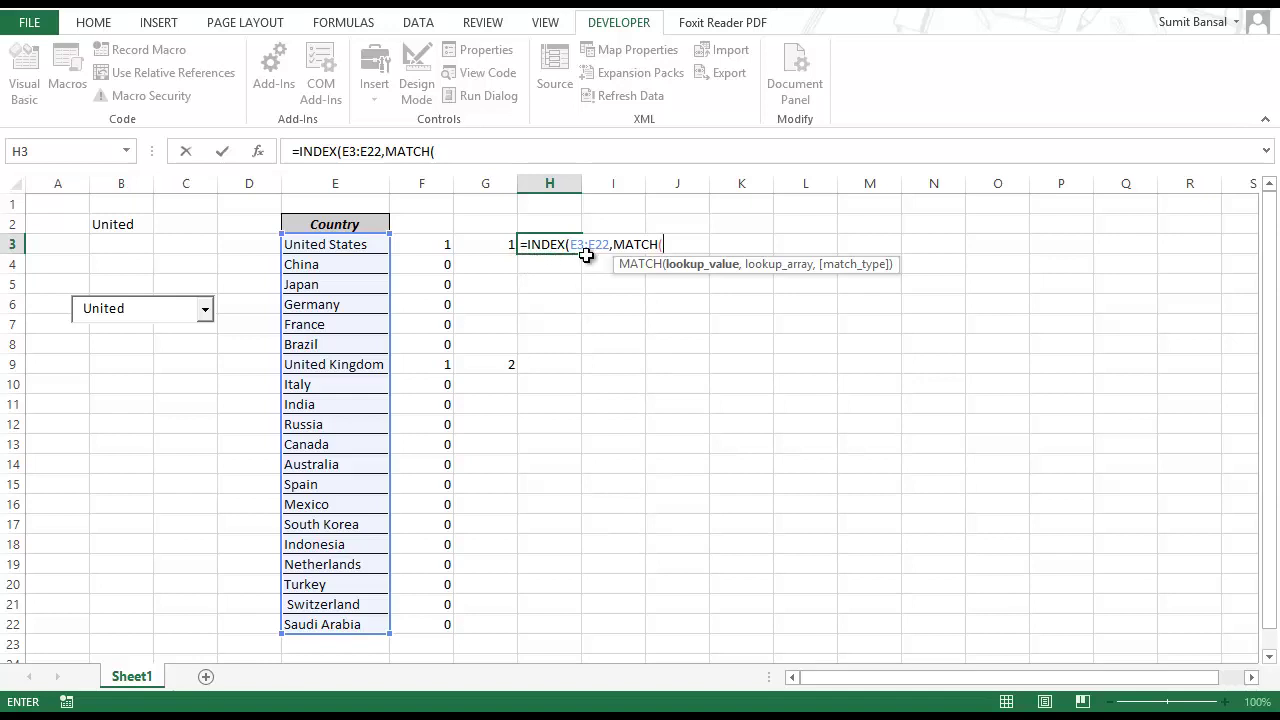
- Use ROWS($G$3:G3) as the MATCH lookup value in the H3 formula, with only the first reference absolute
{"action": "type", "text": "rows("}
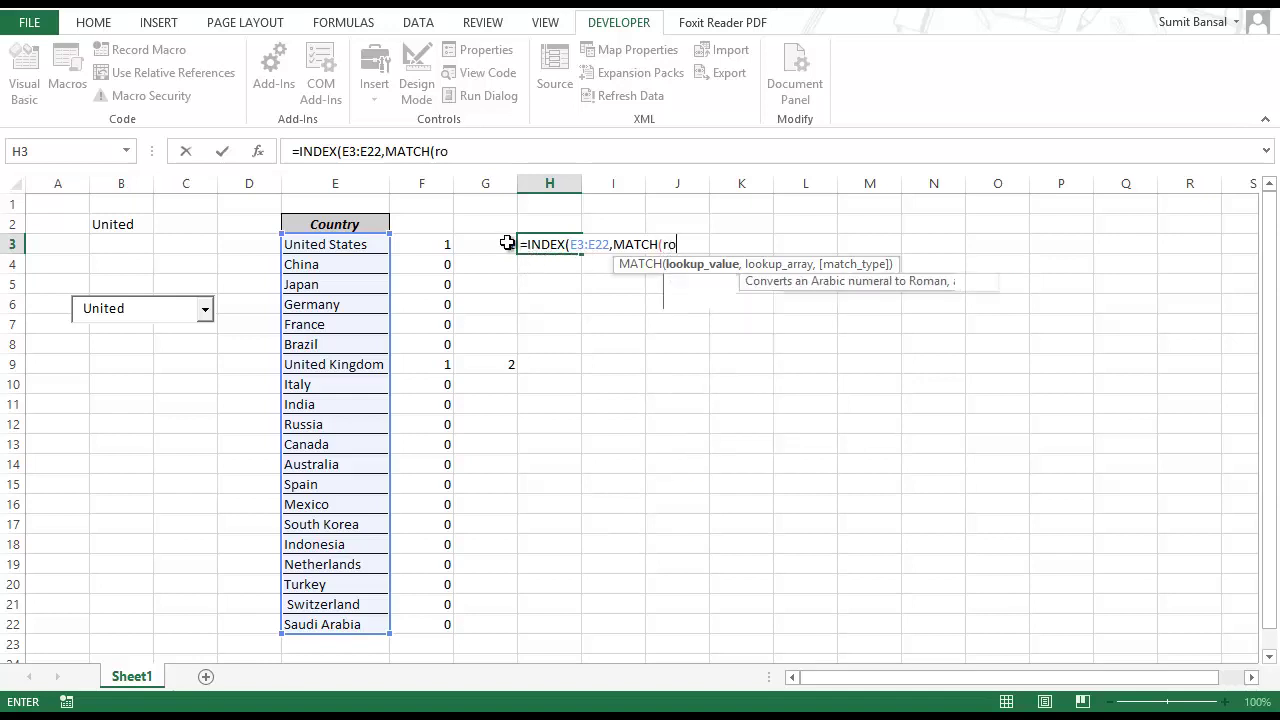
{"action": "left_click", "coordinate": [504, 244]}
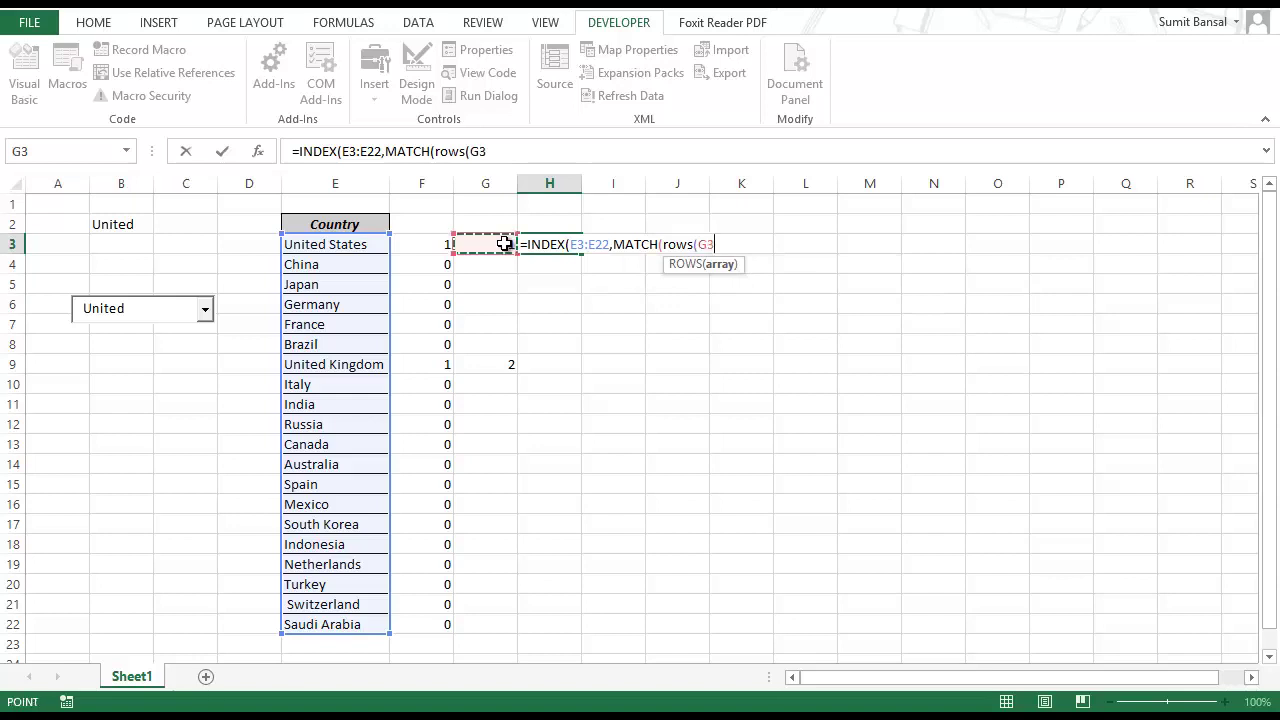
{"action": "type", "text": ":"}
{"action": "left_click", "coordinate": [504, 244]}
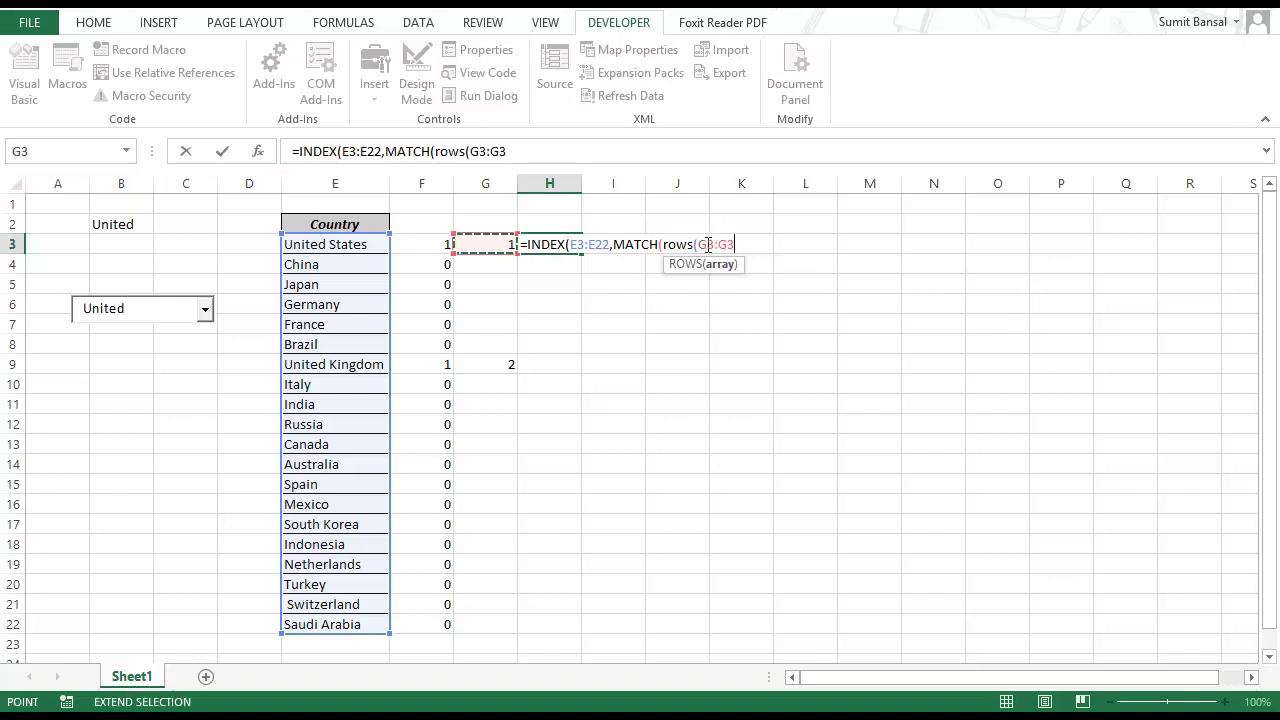
{"action": "left_click_drag", "start_coordinate": [735, 244], "coordinate": [707, 244]}
{"action": "key", "text": "F4"}
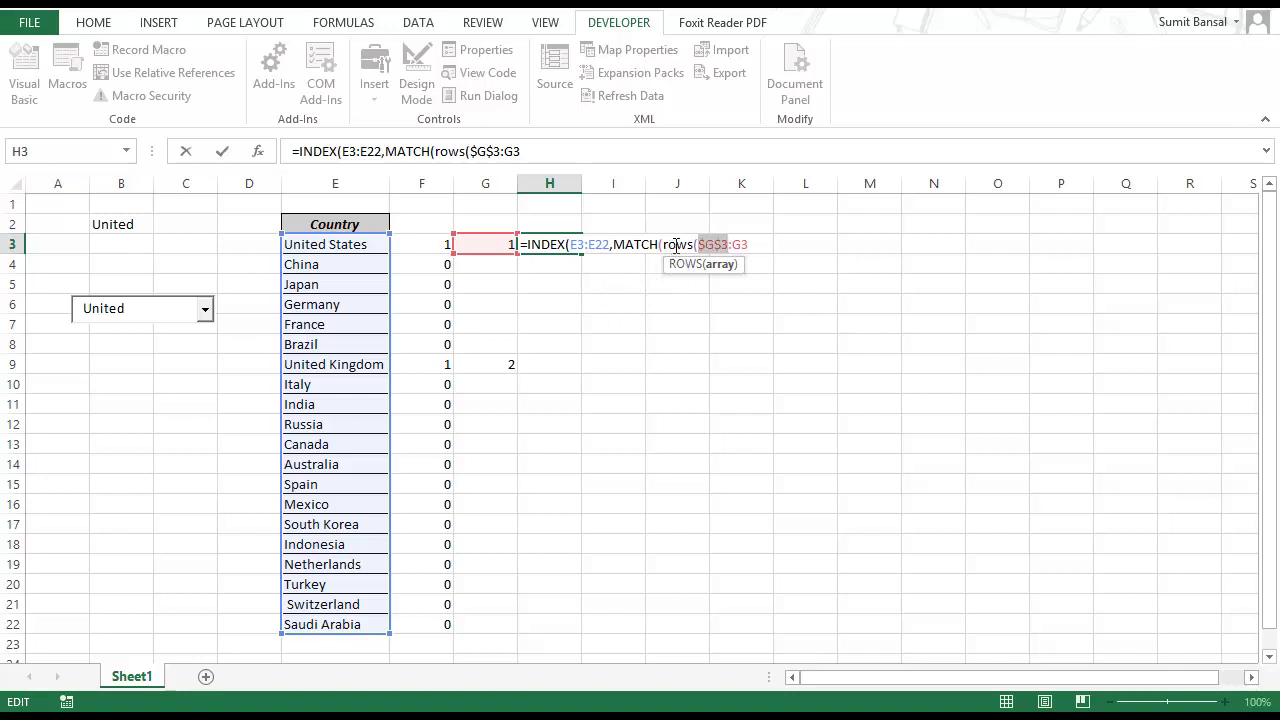
{"action": "left_click", "coordinate": [757, 243]}
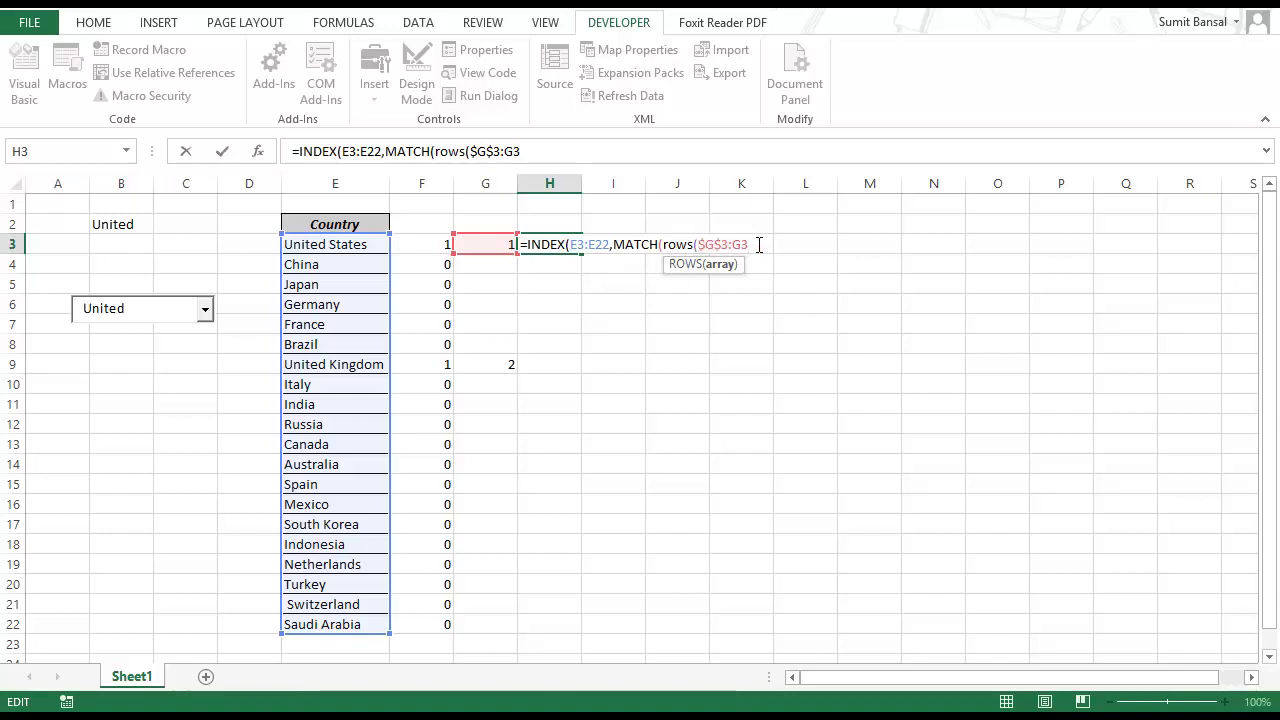
{"action": "left_click", "coordinate": [759, 244]}
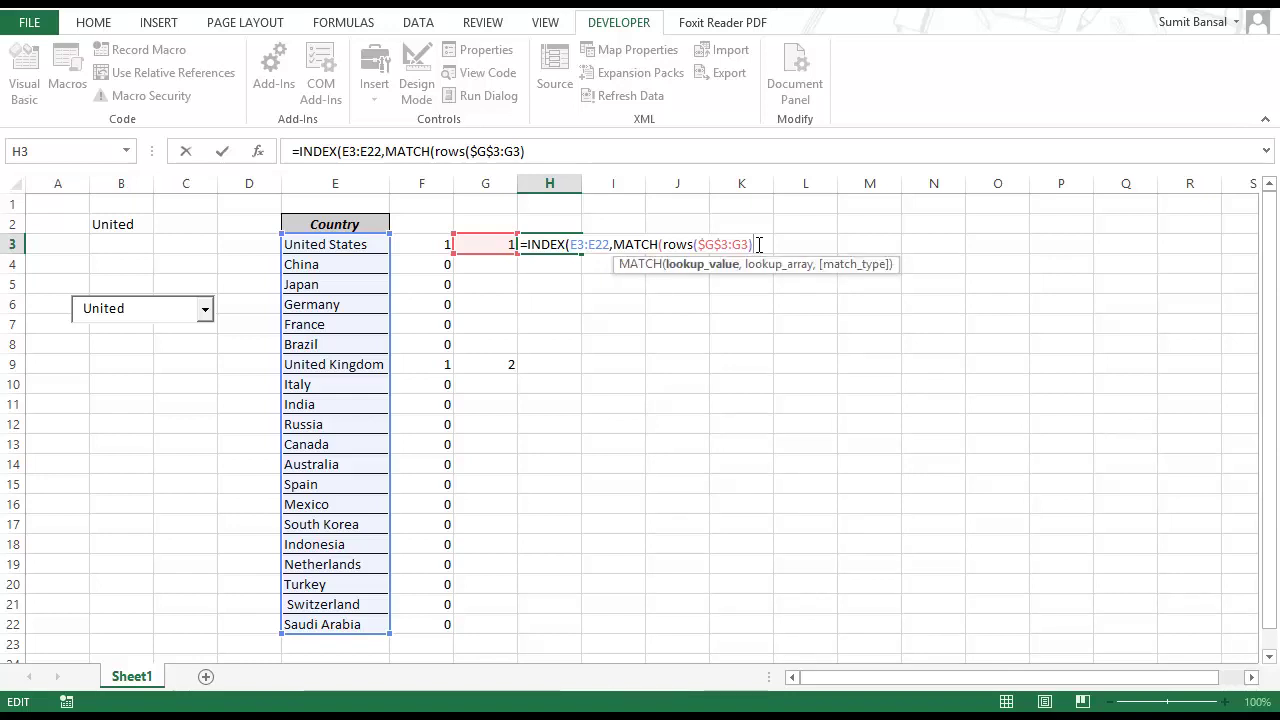
- Complete the MATCH in the H3 formula with $G$3:$G$22 as the lookup array and 0 for an exact match
{"action": "type", "text": ","}
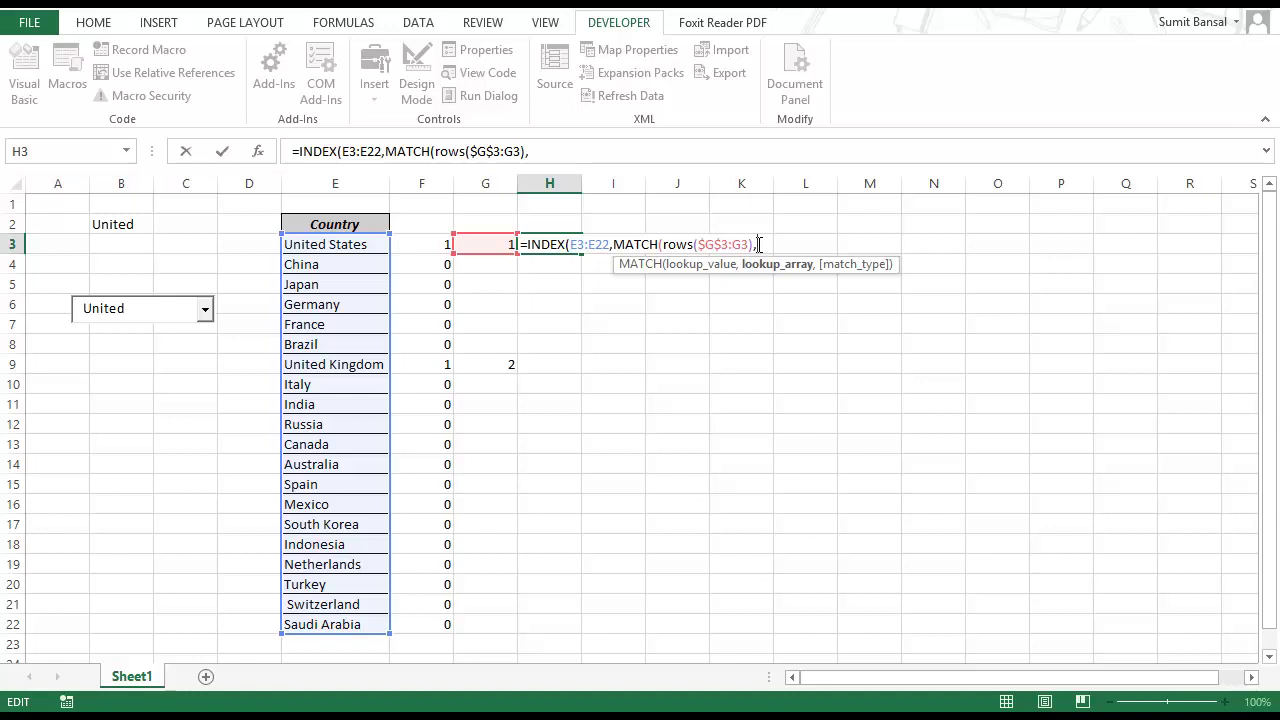
{"action": "left_click", "coordinate": [488, 252]}
{"action": "left_click_drag", "start_coordinate": [488, 252], "coordinate": [491, 493]}
{"action": "left_click_drag", "start_coordinate": [492, 628], "coordinate": [492, 629]}
{"action": "key", "text": "F4"}
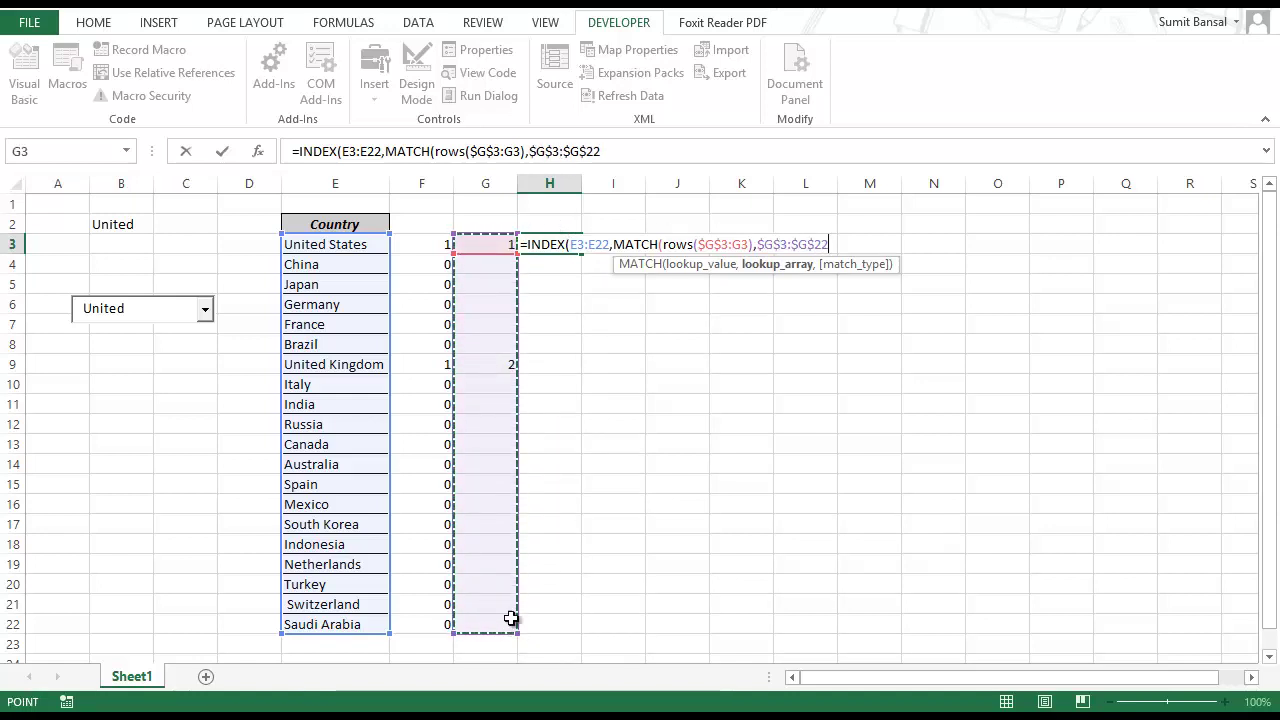
{"action": "type", "text": ","}
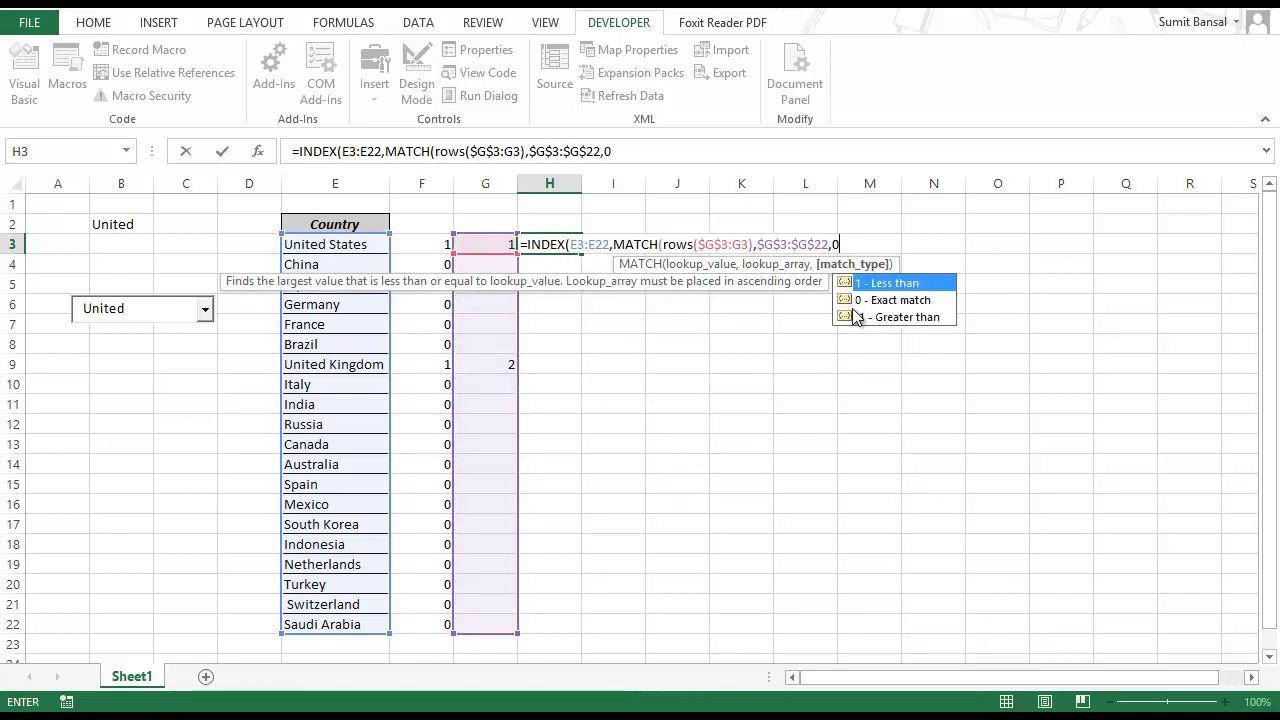
{"action": "type", "text": "0"}
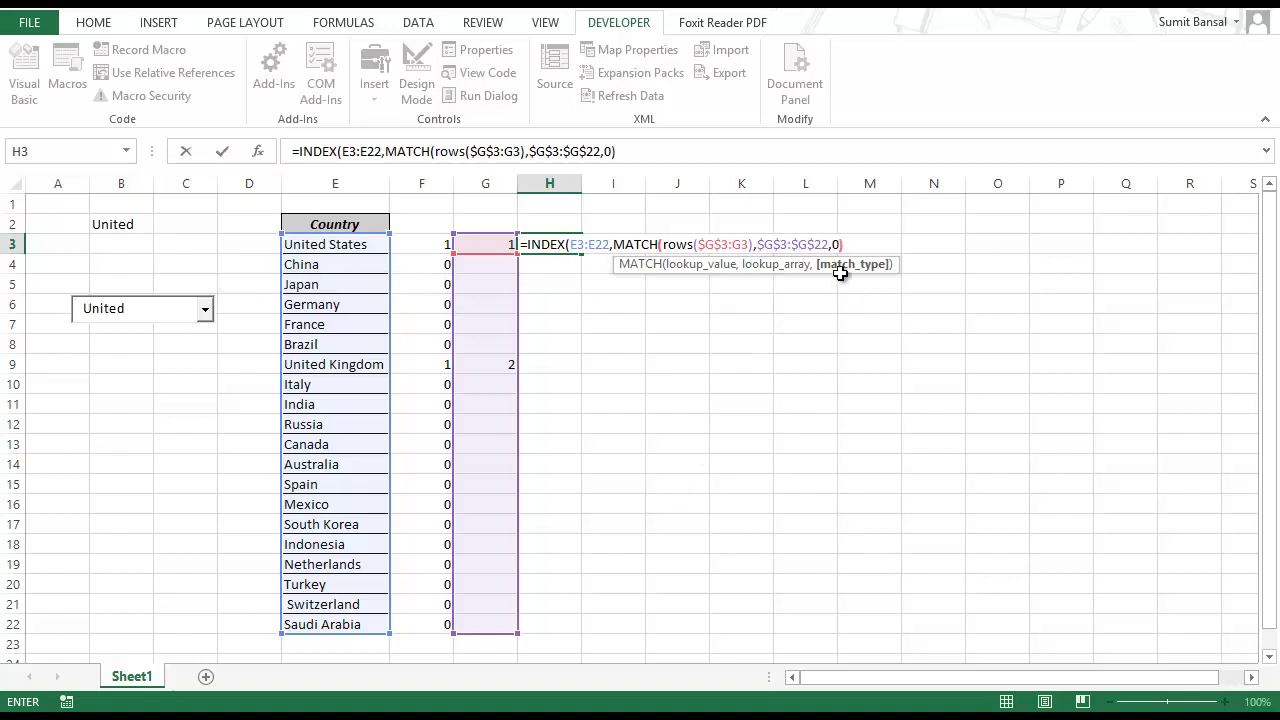
{"action": "type", "text": ")"}
- Make the INDEX array in H3 absolute as $E$3:$E$22 and enter the formula, accepting the proposed closing-parenthesis correction
{"action": "left_click_drag", "start_coordinate": [571, 244], "coordinate": [598, 247]}
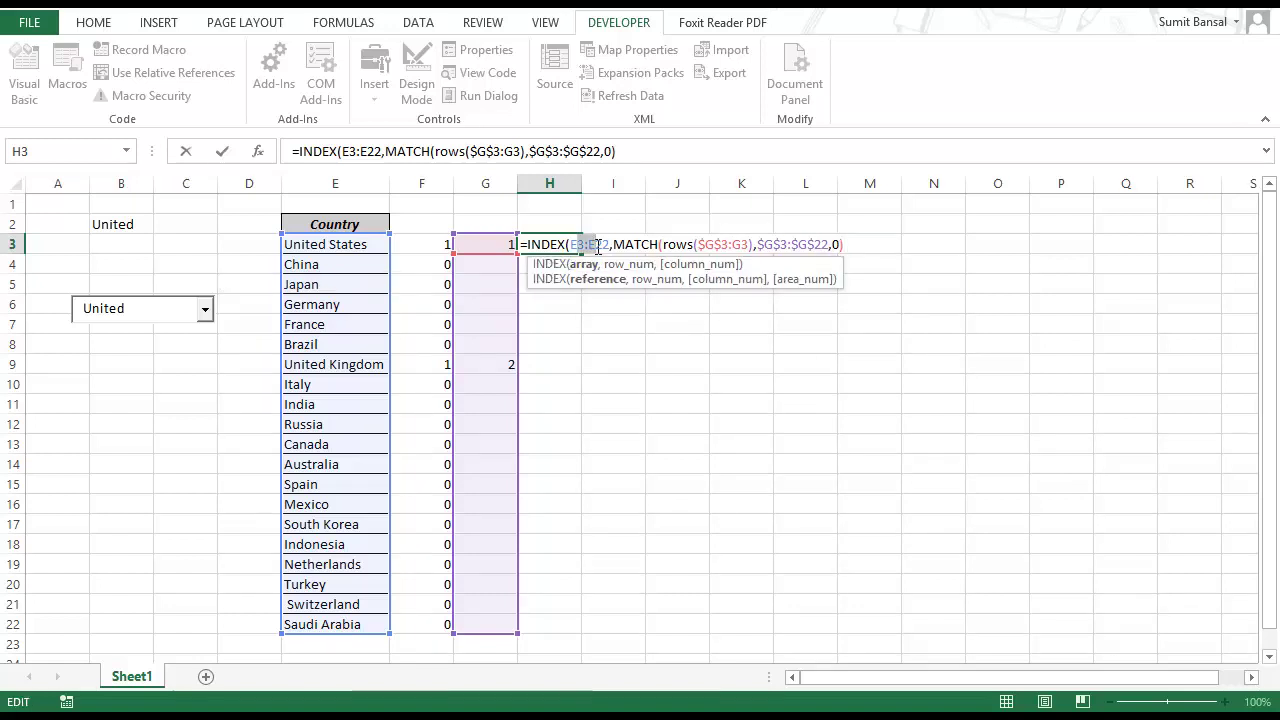
{"action": "key", "text": "F4"}
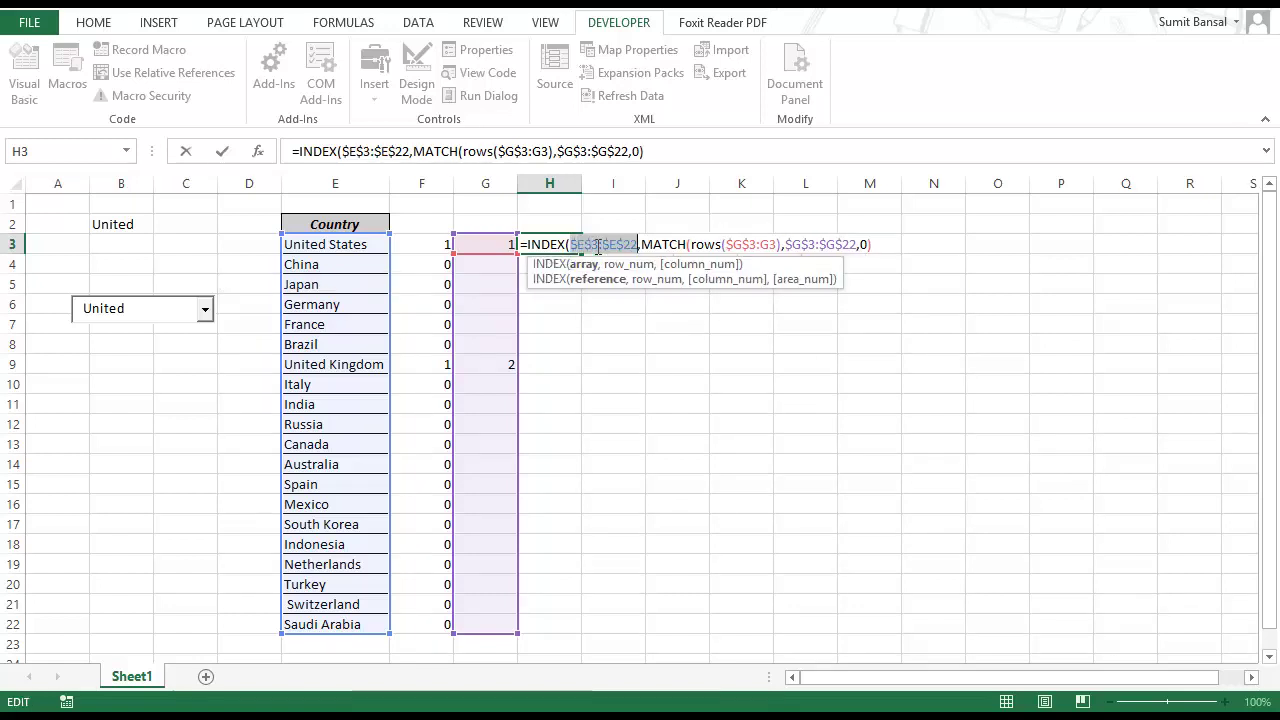
{"action": "key", "text": "Return"}
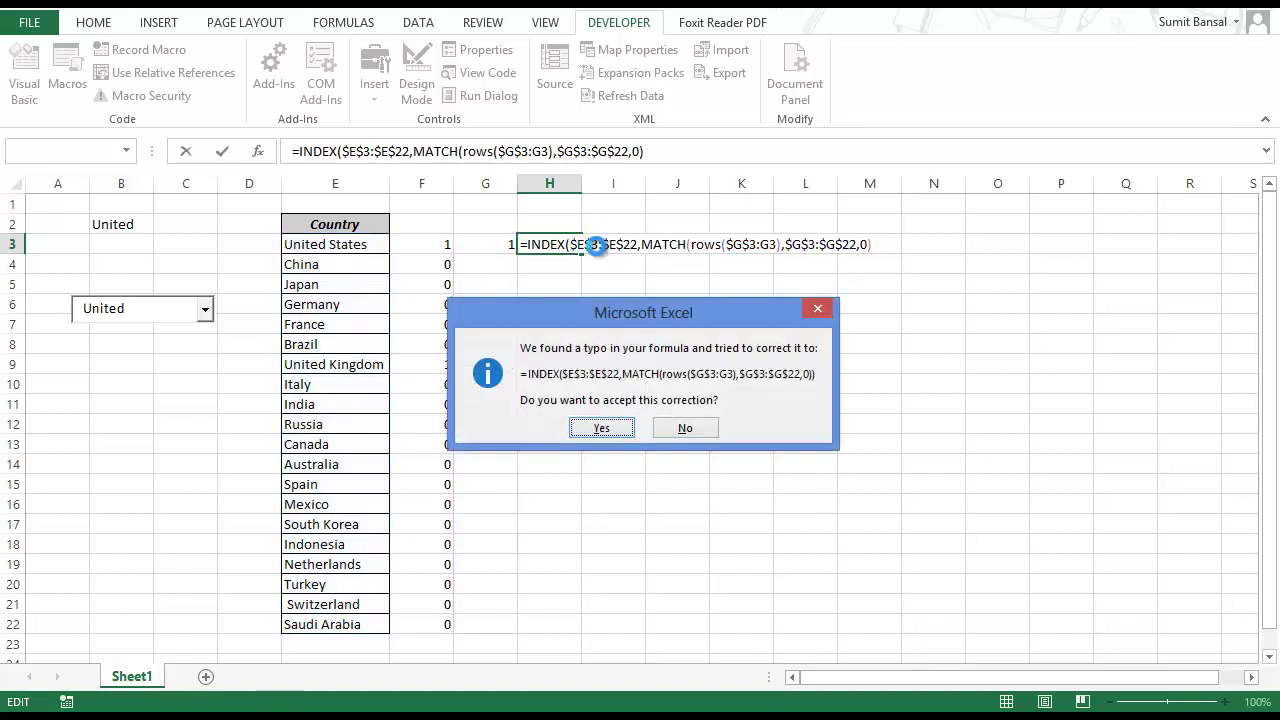
{"action": "key", "text": "Return"}
- Fill the H3 INDEX formula down through H22 and reselect H3
{"action": "left_click", "coordinate": [569, 248]}
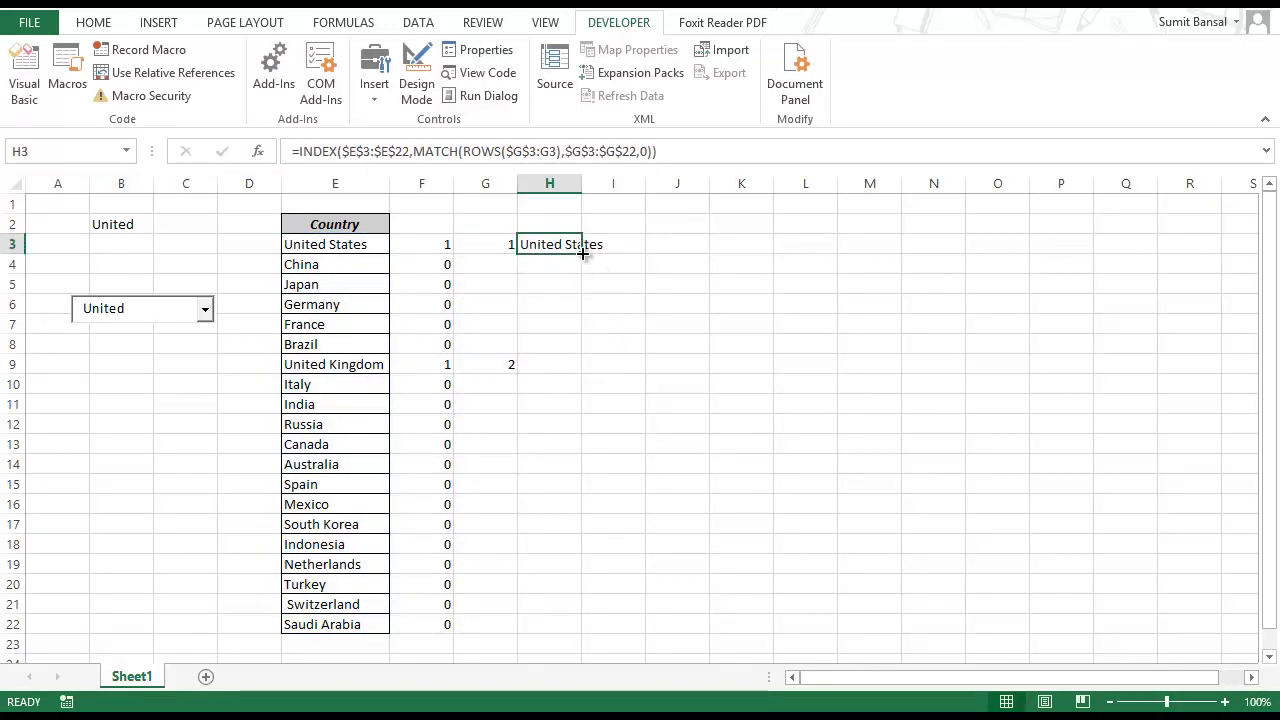
{"action": "double_click", "coordinate": [582, 253]}
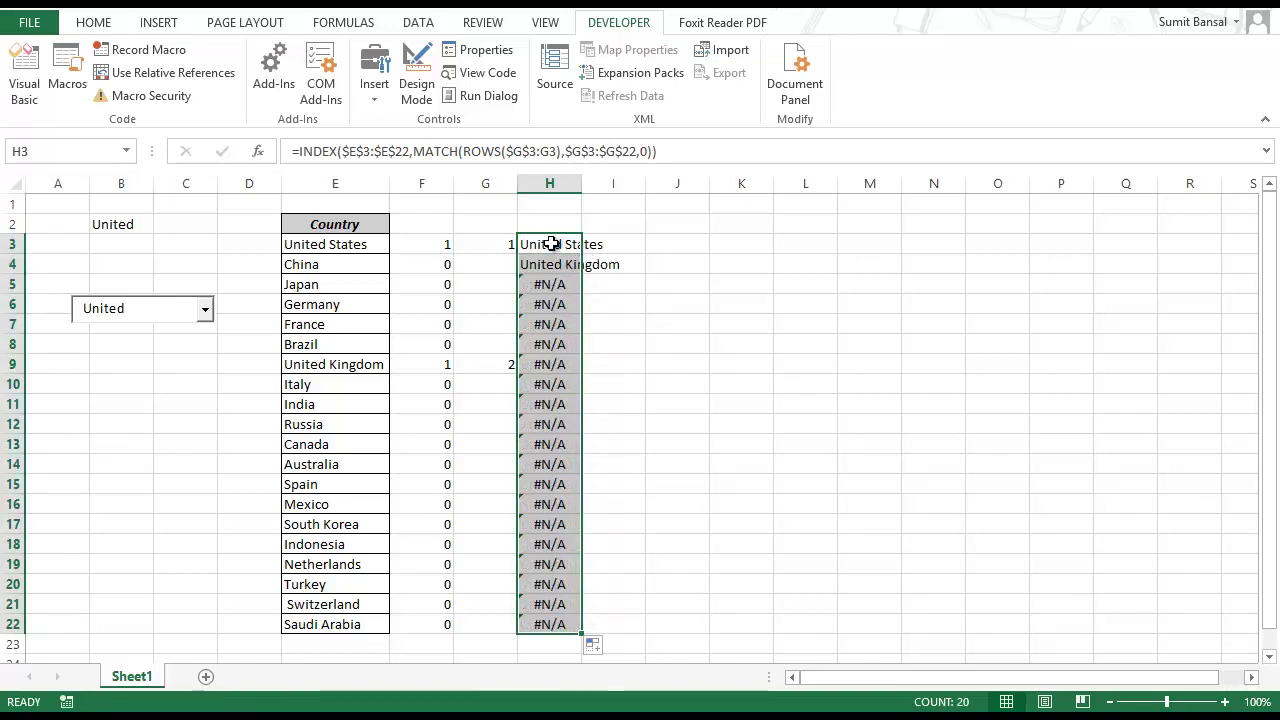
{"action": "left_click", "coordinate": [551, 244]}
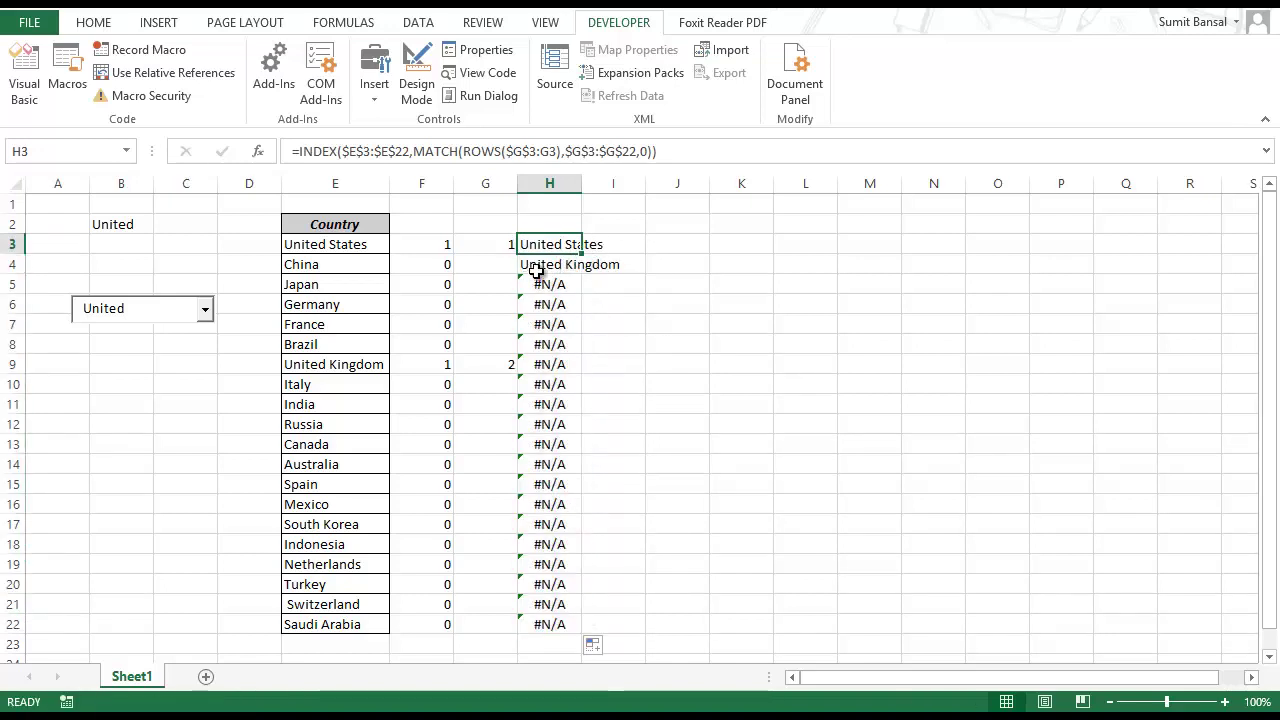
- Test the combo box with In and check the matching countries listed in H3:H7
{"action": "double_click", "coordinate": [143, 309]}
{"action": "type", "text": "In"}
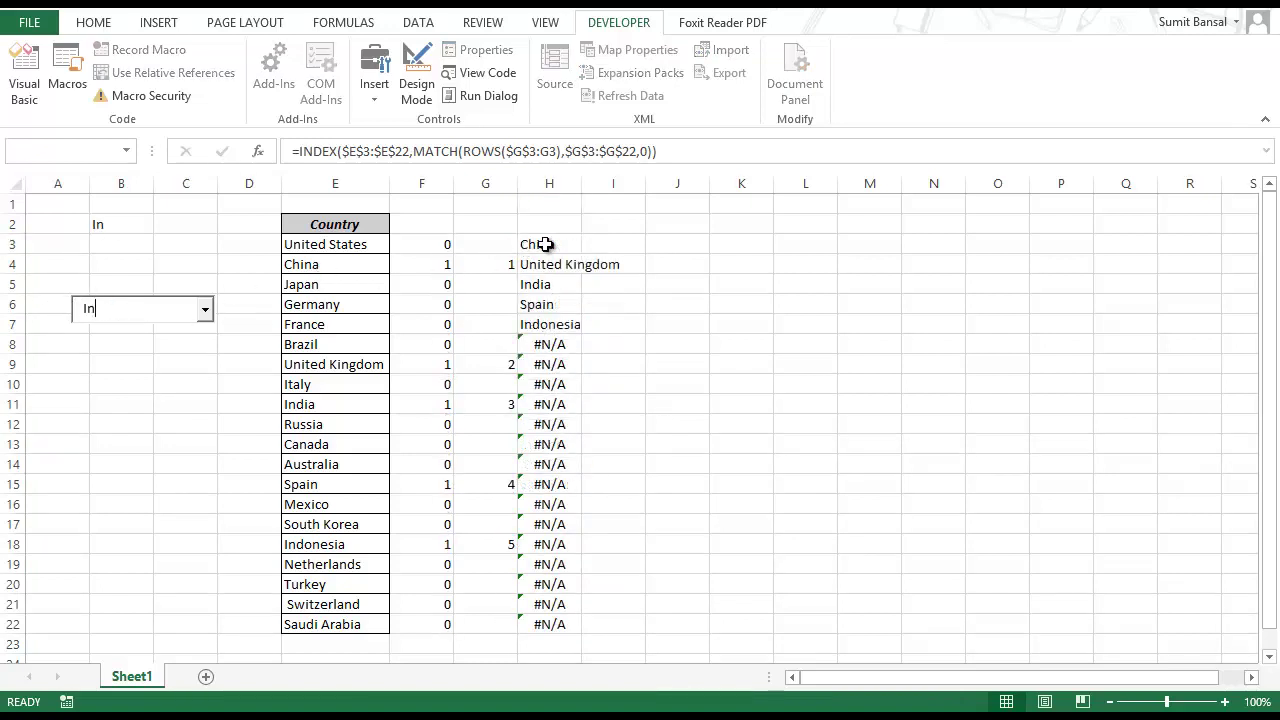
{"action": "left_click_drag", "start_coordinate": [543, 244], "coordinate": [543, 322]}
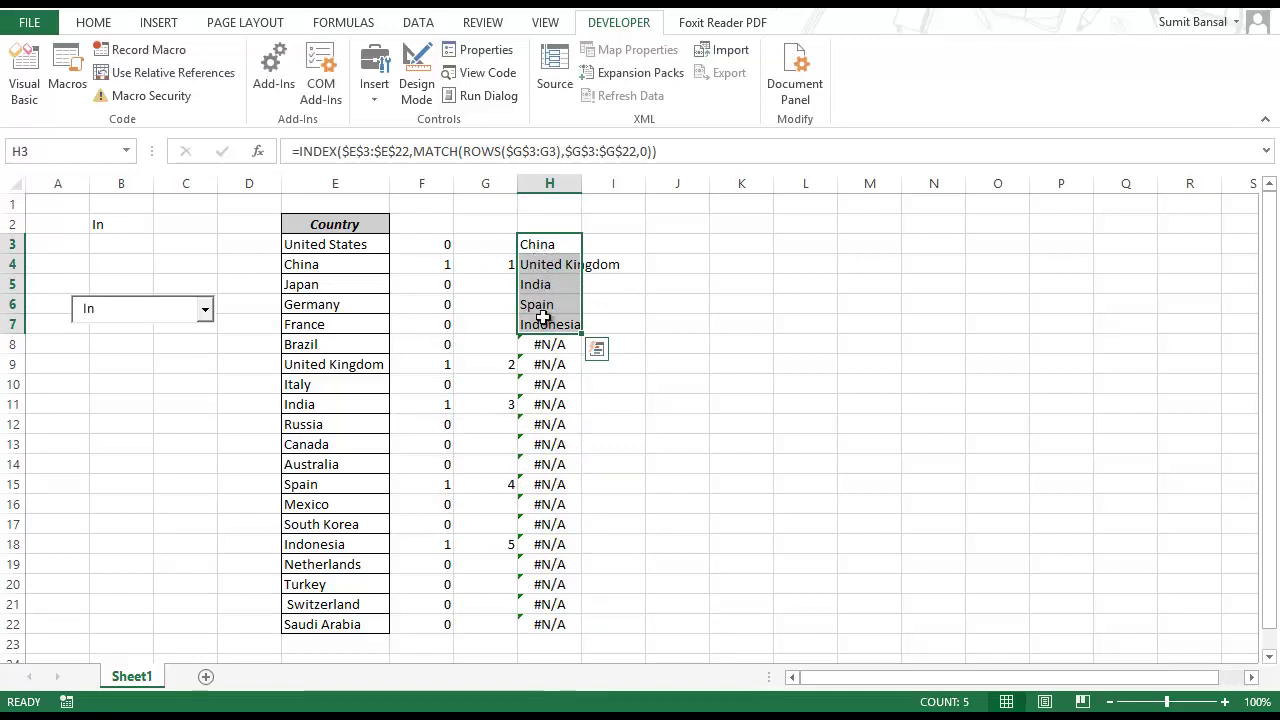
- Wrap the H3 formula in IFERROR with an empty string as the error value and fill it down through H22
{"action": "left_click", "coordinate": [540, 244]}
{"action": "key", "text": "F2"}
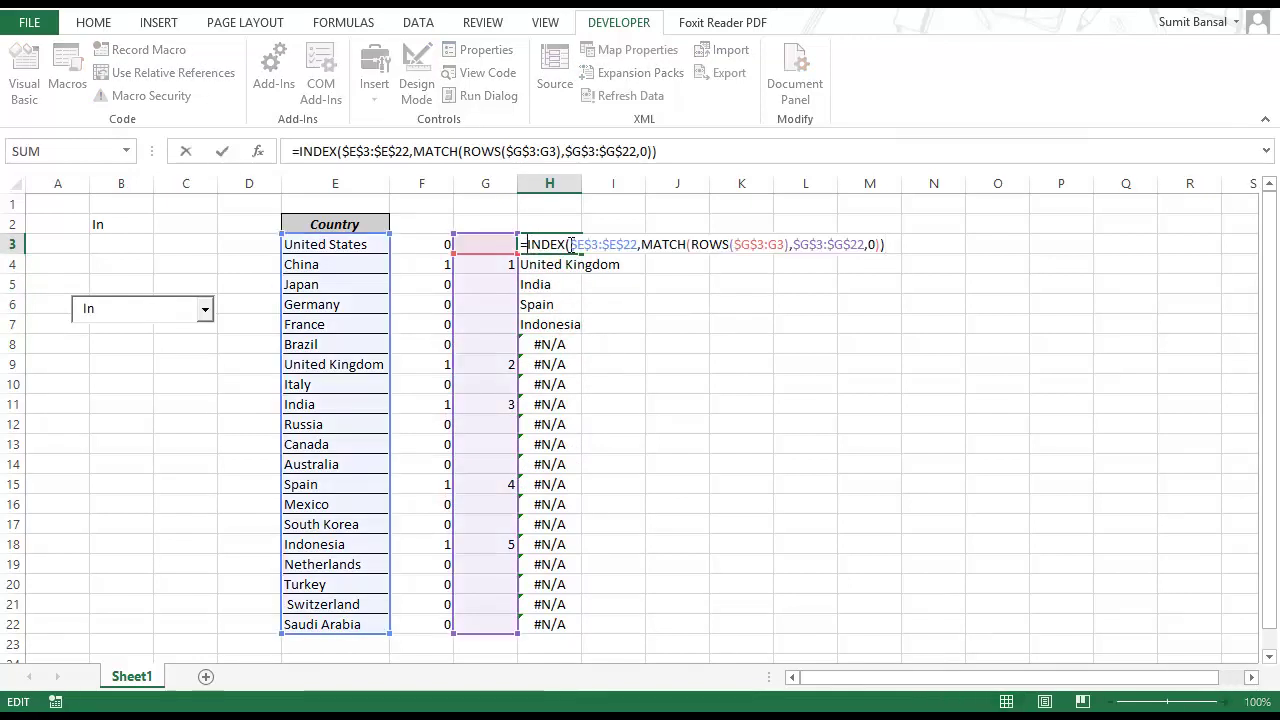
{"action": "type", "text": "IFERROR("}
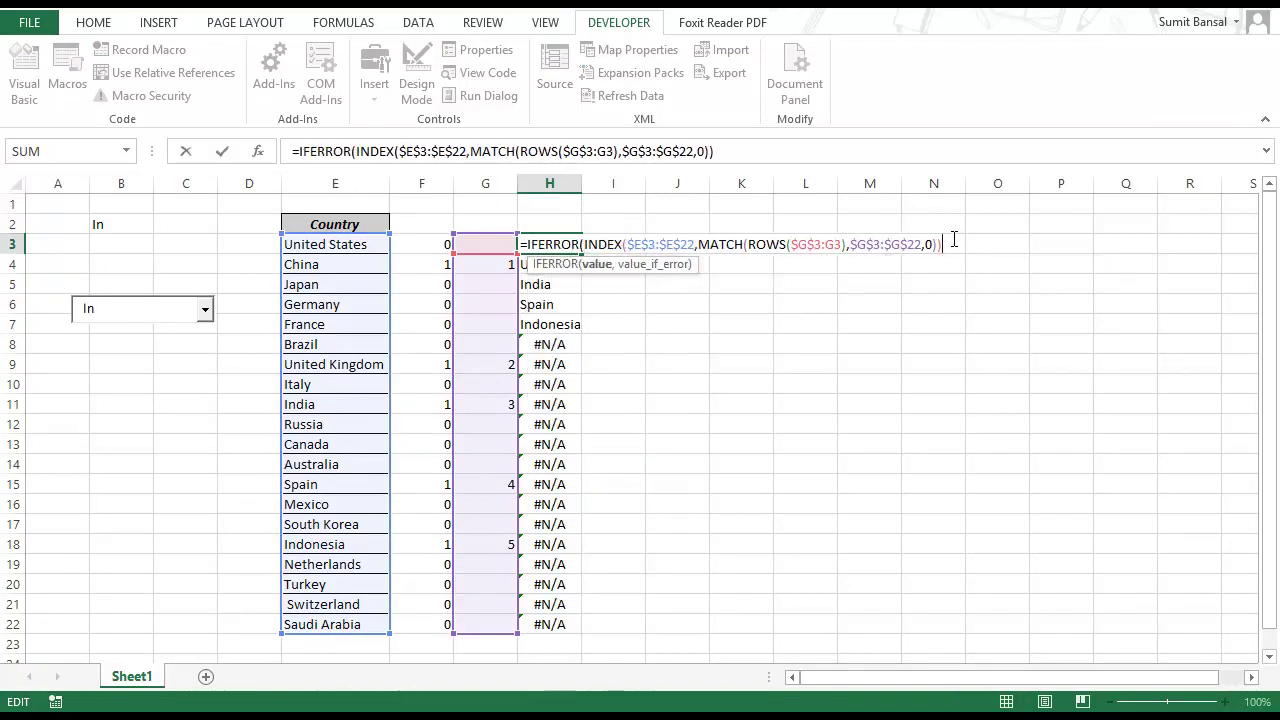
{"action": "type", "text": ",\"\")"}
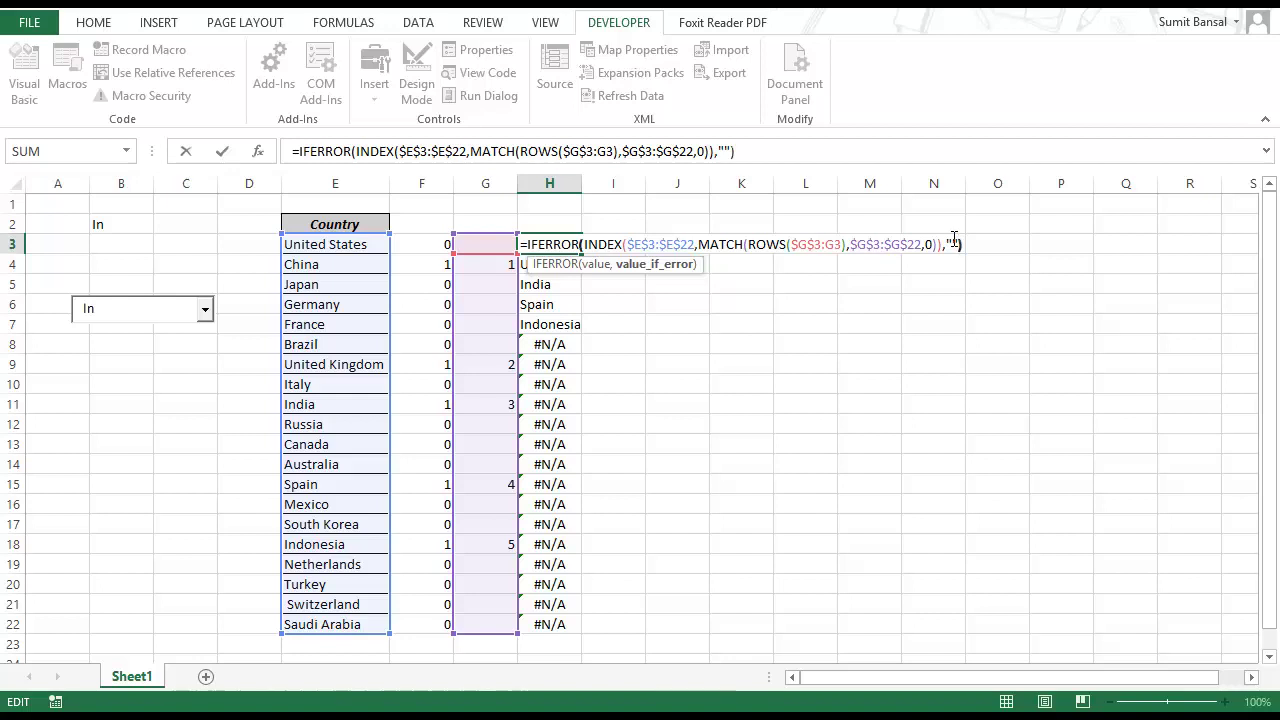
{"action": "key", "text": "Return"}
{"action": "key", "text": "Up"}
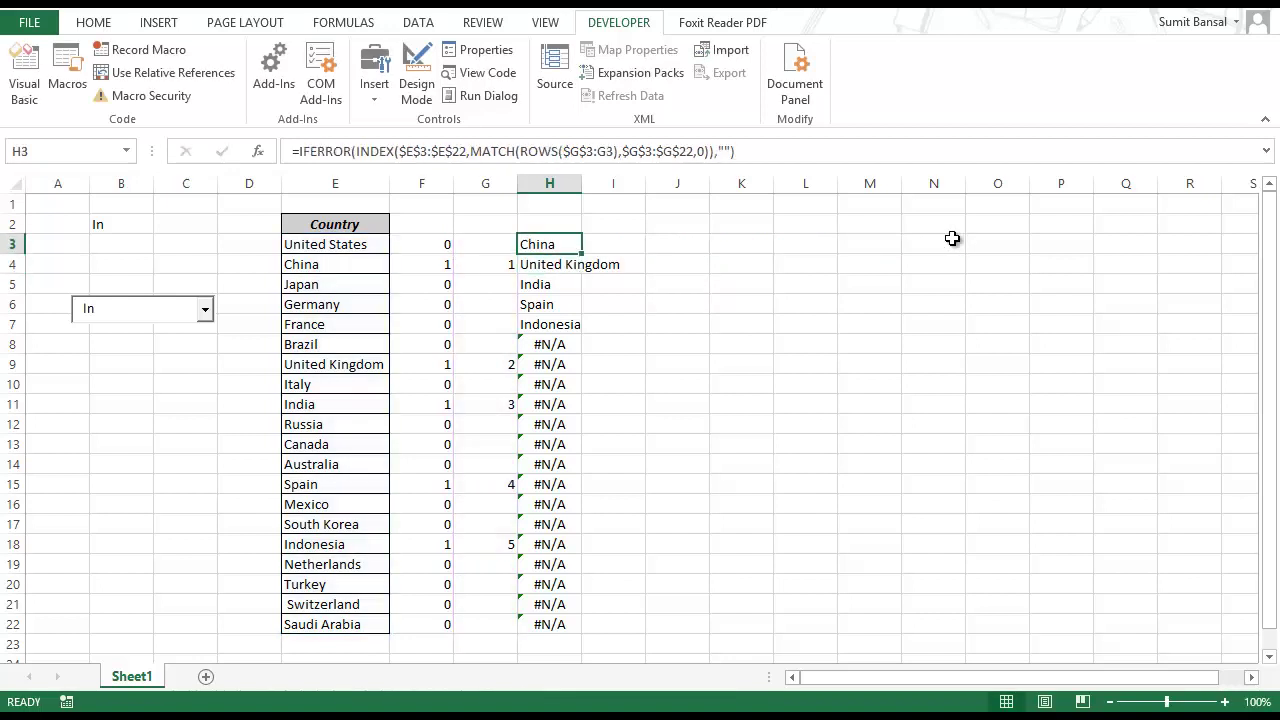
{"action": "double_click", "coordinate": [581, 254]}
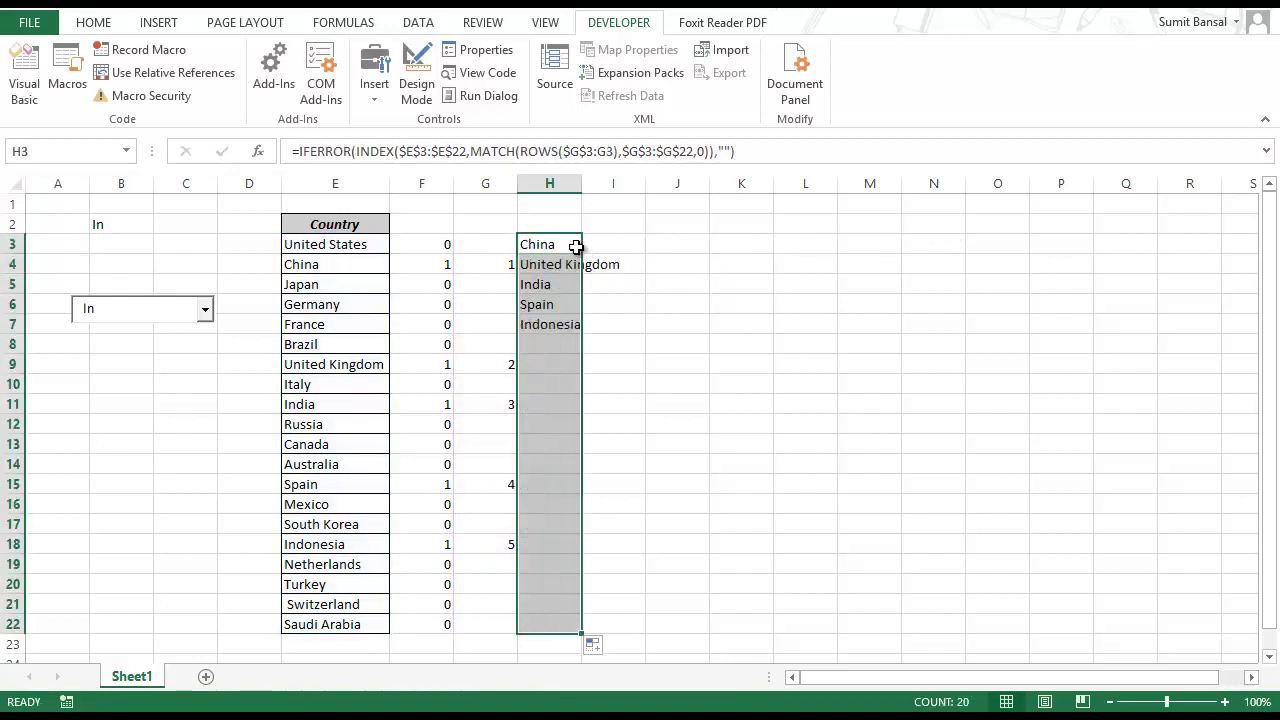
{"action": "left_click_drag", "start_coordinate": [567, 243], "coordinate": [567, 318]}
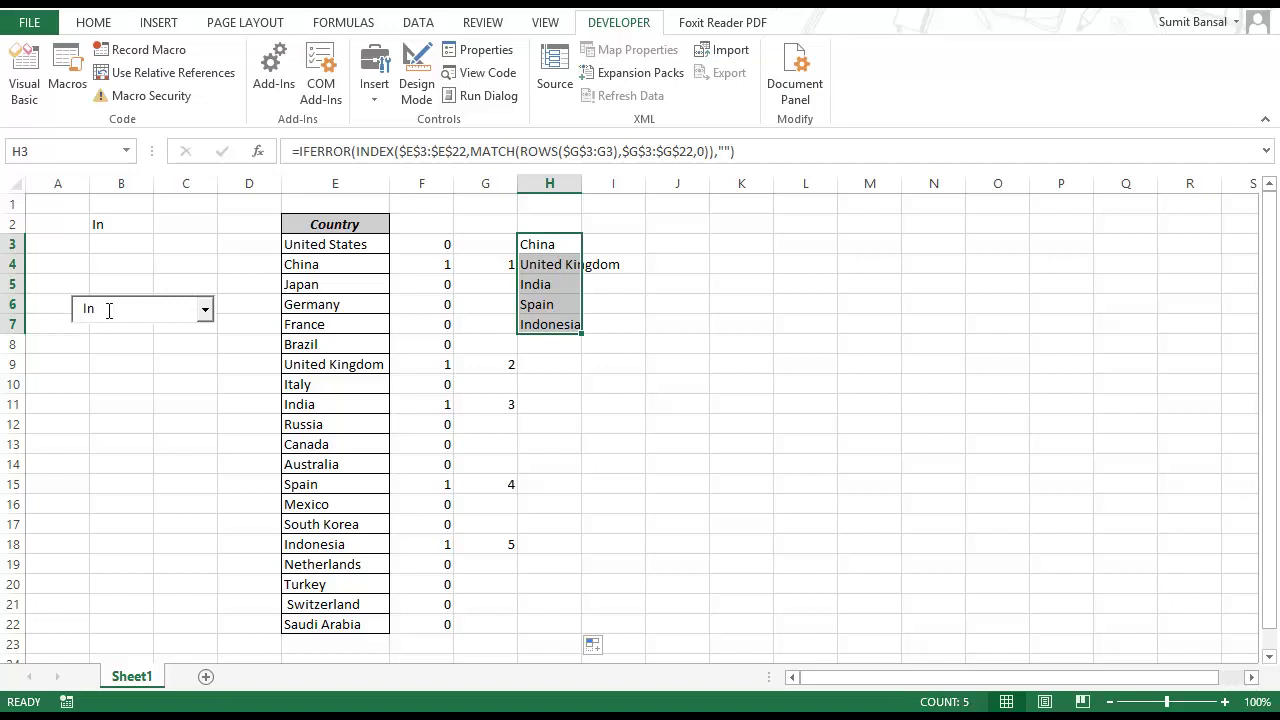
- Test the combo box with I and with United, checking the list of matches in column H
{"action": "left_click_drag", "start_coordinate": [103, 308], "coordinate": [70, 307]}
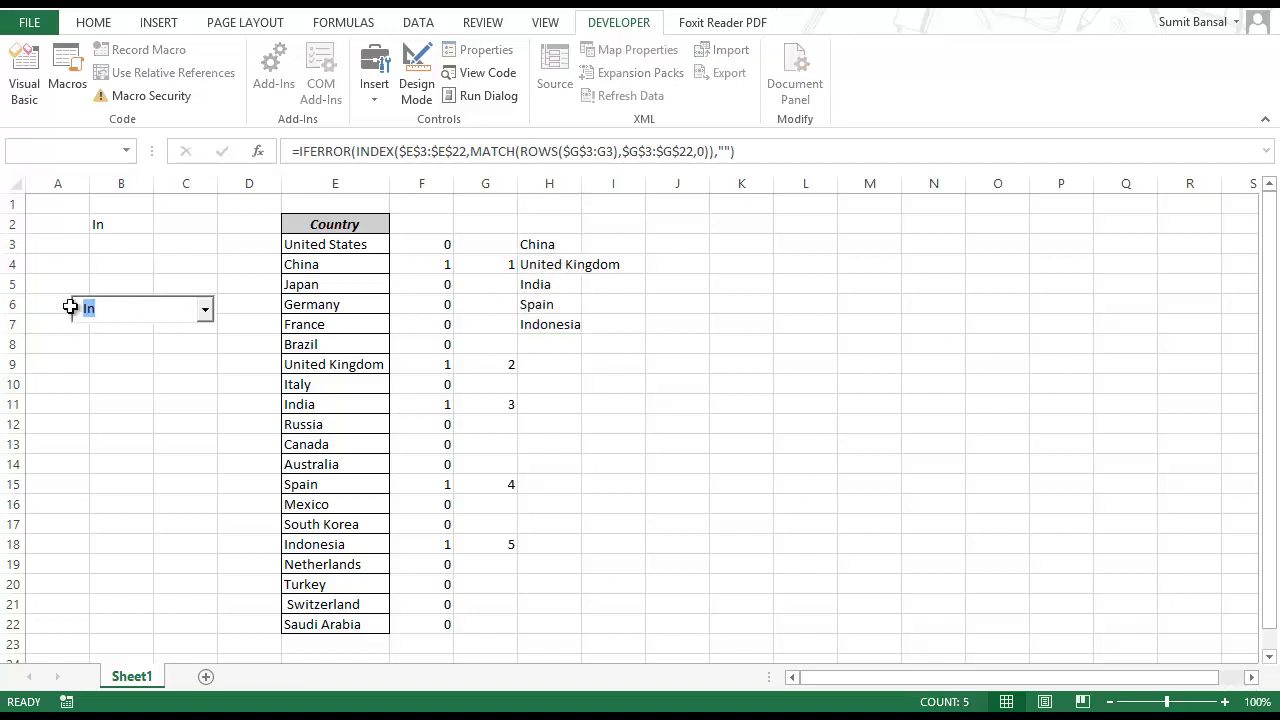
{"action": "type", "text": "I"}
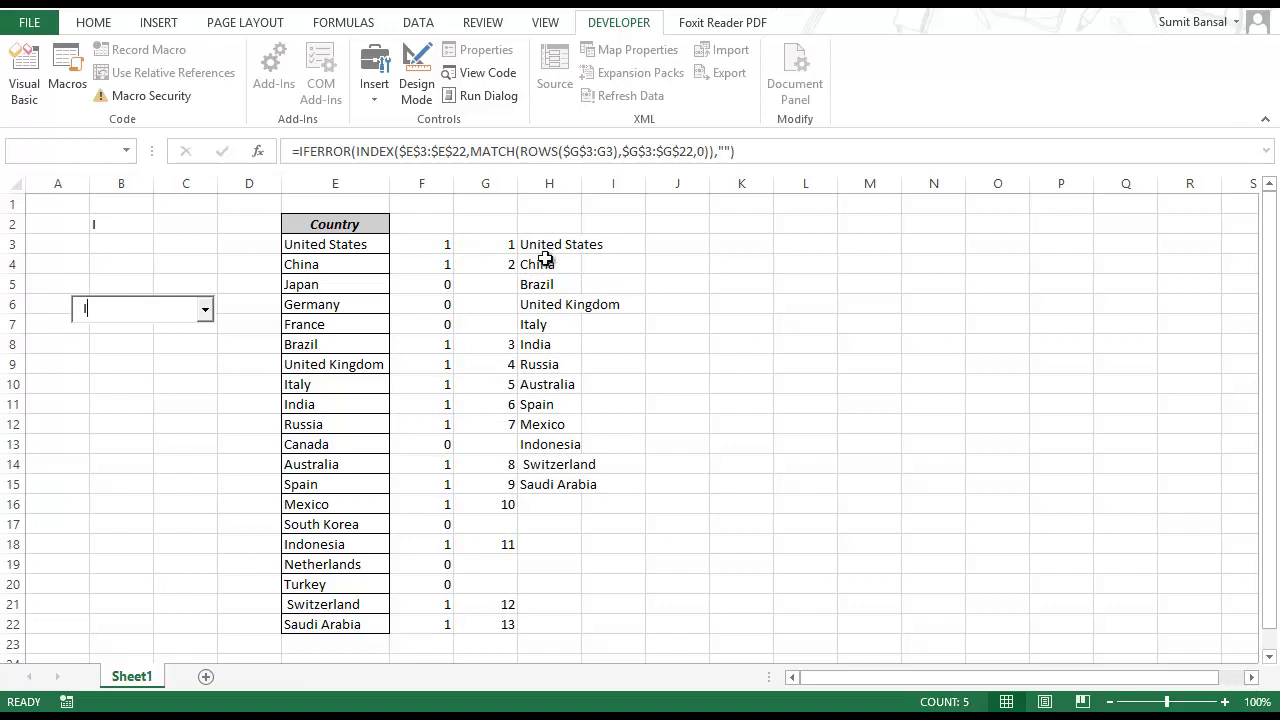
{"action": "left_click_drag", "start_coordinate": [543, 458], "coordinate": [545, 500]}
{"action": "left_click_drag", "start_coordinate": [537, 243], "coordinate": [534, 486]}
{"action": "left_click_drag", "start_coordinate": [94, 309], "coordinate": [68, 306]}
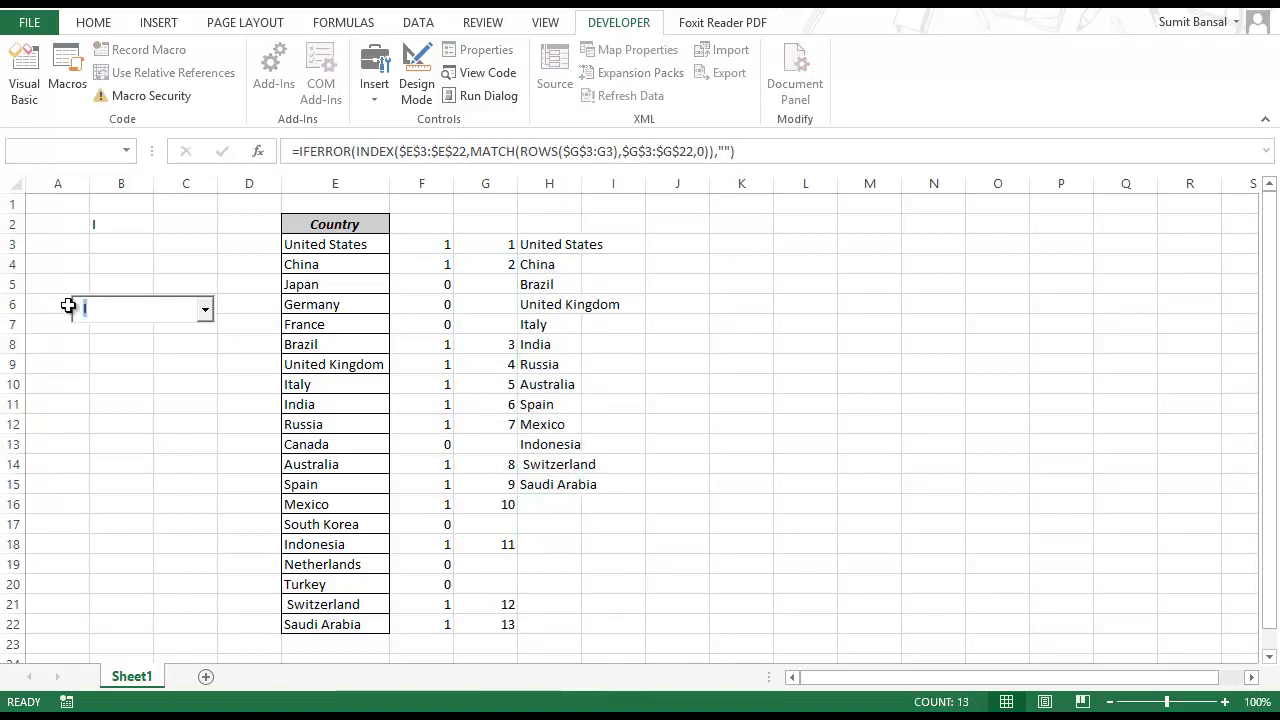
{"action": "type", "text": "United"}
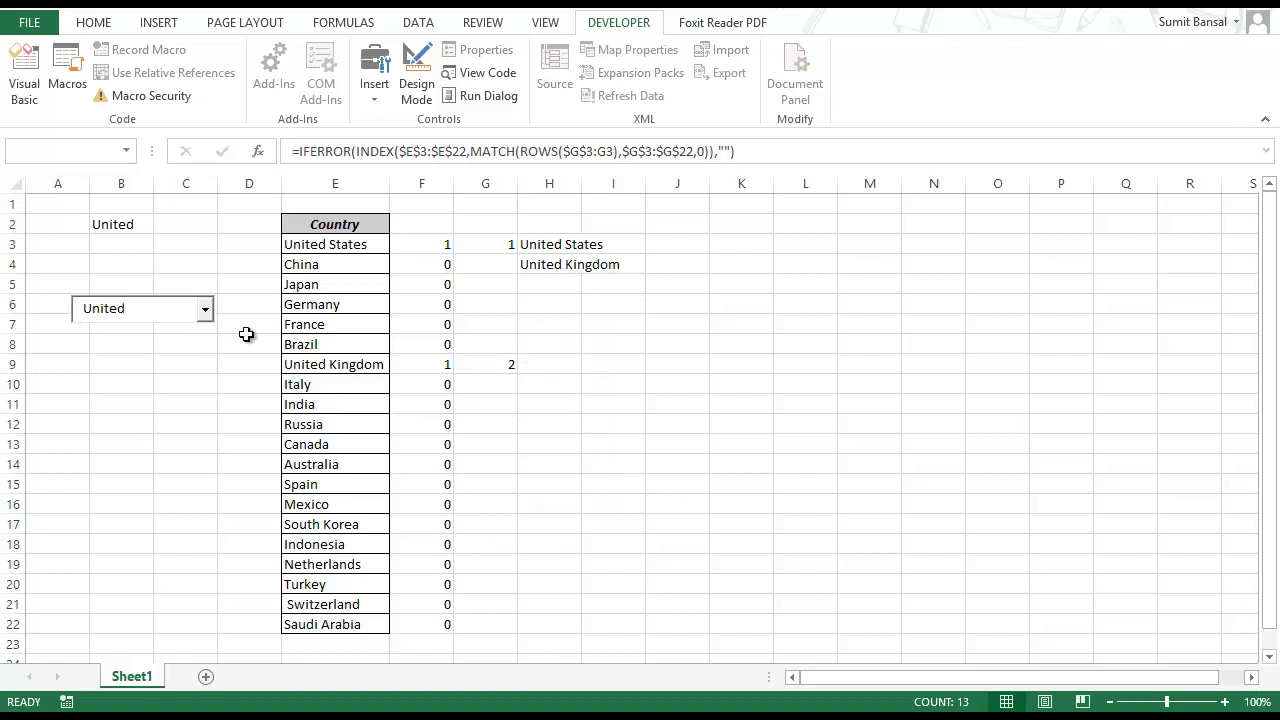
- Set the combo box text to In and check the matches in H3:H7
{"action": "left_click_drag", "start_coordinate": [669, 248], "coordinate": [669, 264]}
{"action": "left_click", "coordinate": [669, 248]}
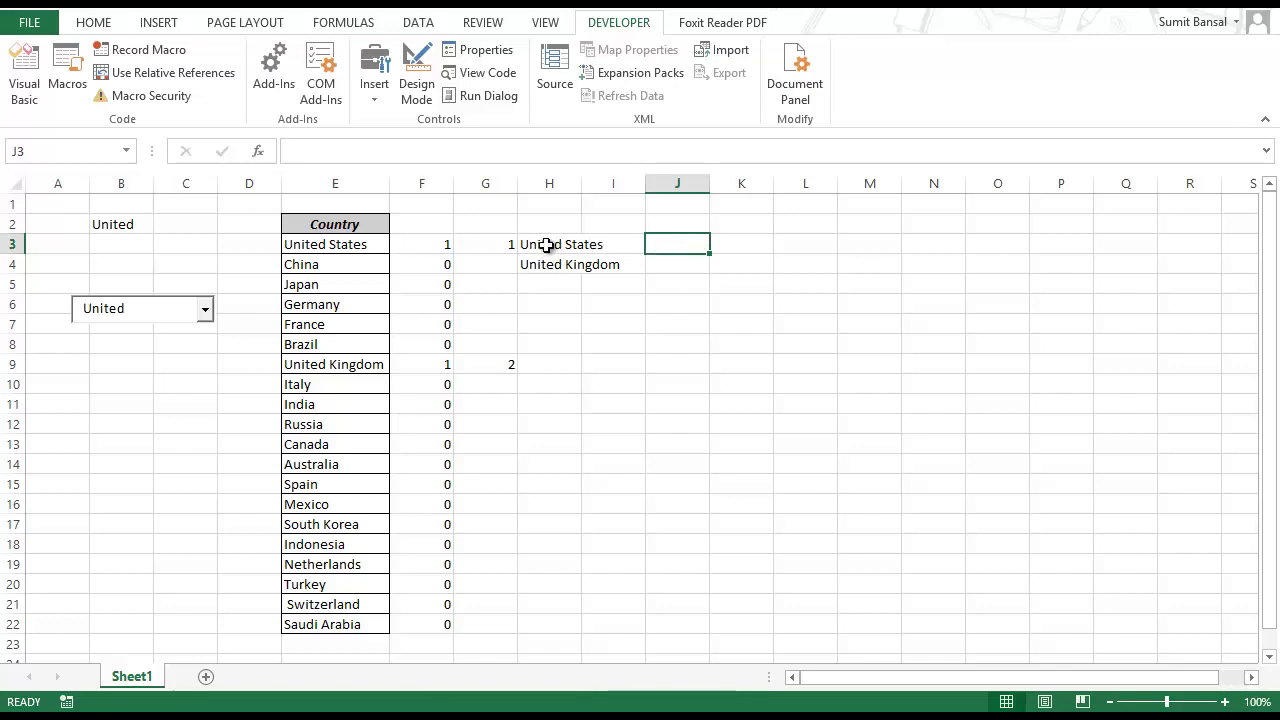
{"action": "left_click_drag", "start_coordinate": [155, 316], "coordinate": [14, 317]}
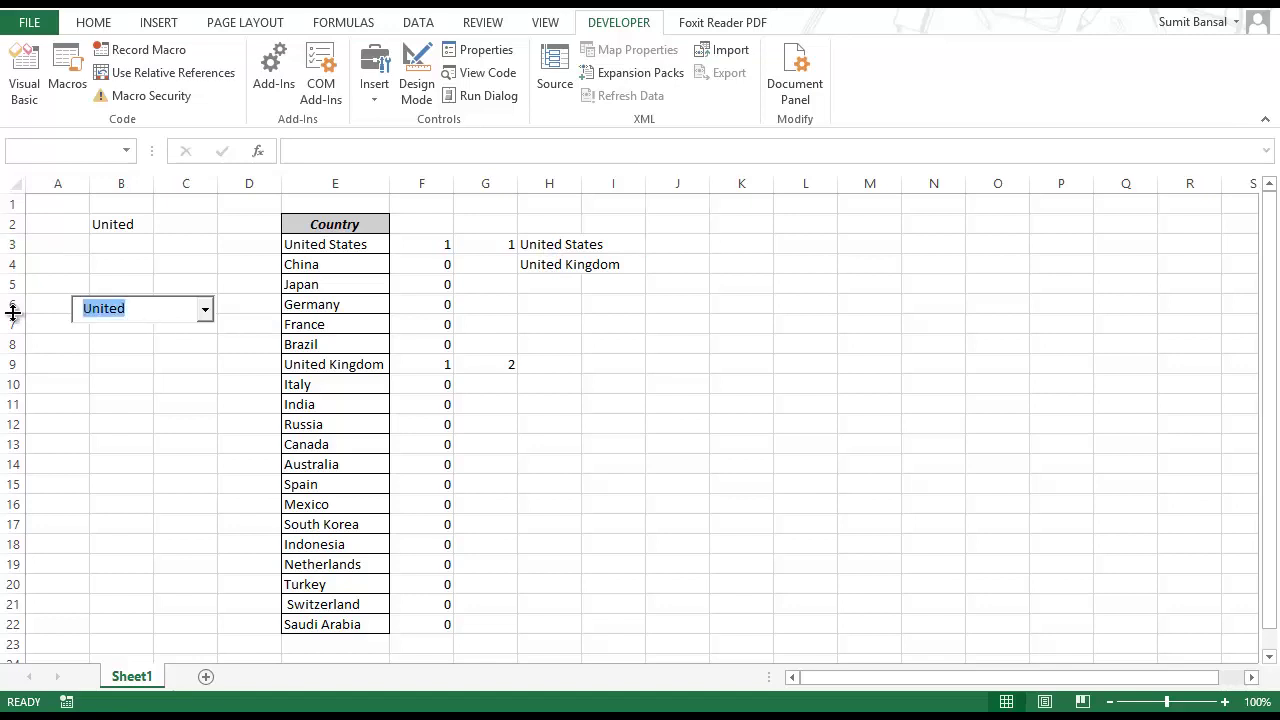
{"action": "type", "text": "In"}
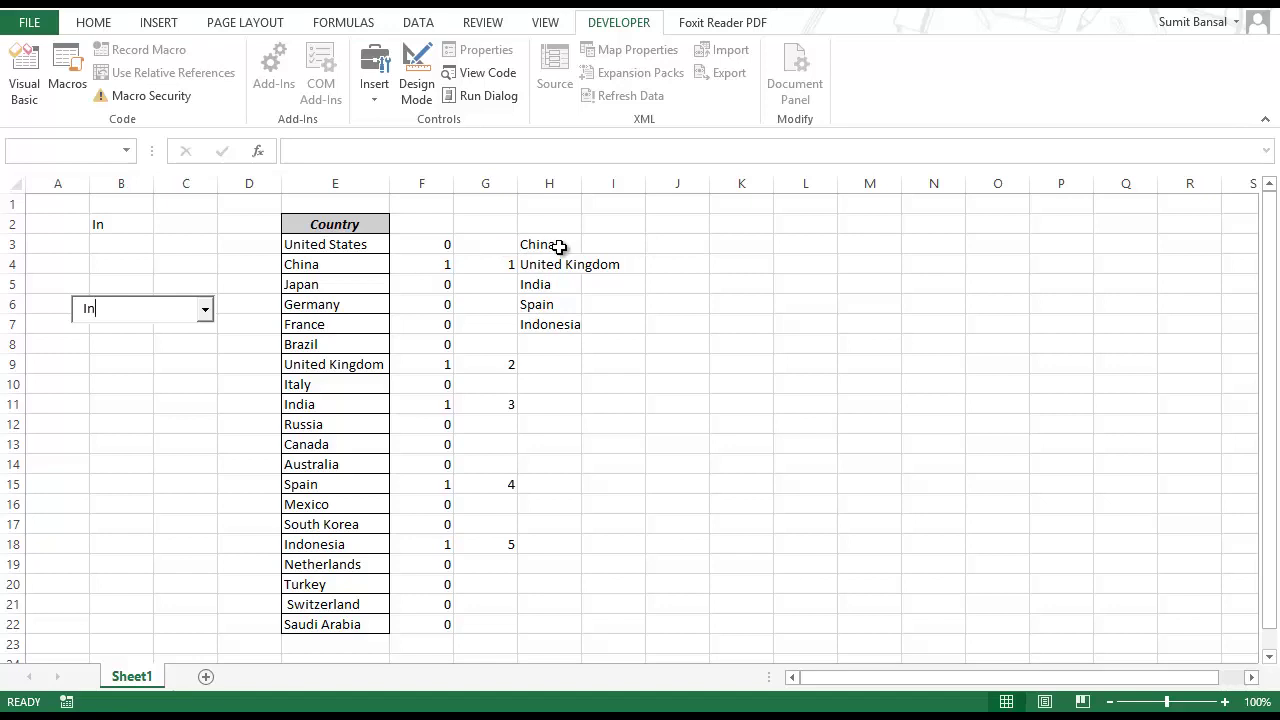
{"action": "left_click_drag", "start_coordinate": [559, 246], "coordinate": [543, 331]}
- Start a dynamic range formula in J3 from $H$3 to an INDEX whose array is $H$3:$H$22
{"action": "left_click", "coordinate": [669, 243]}
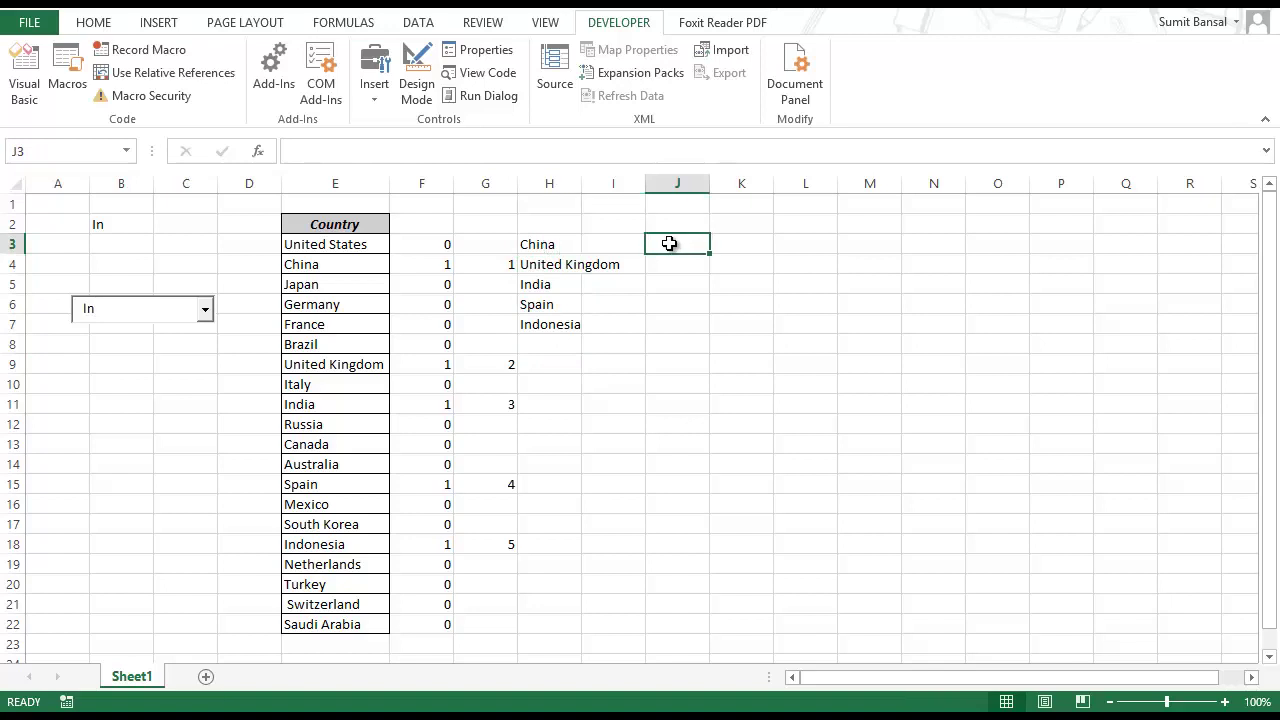
{"action": "type", "text": "="}
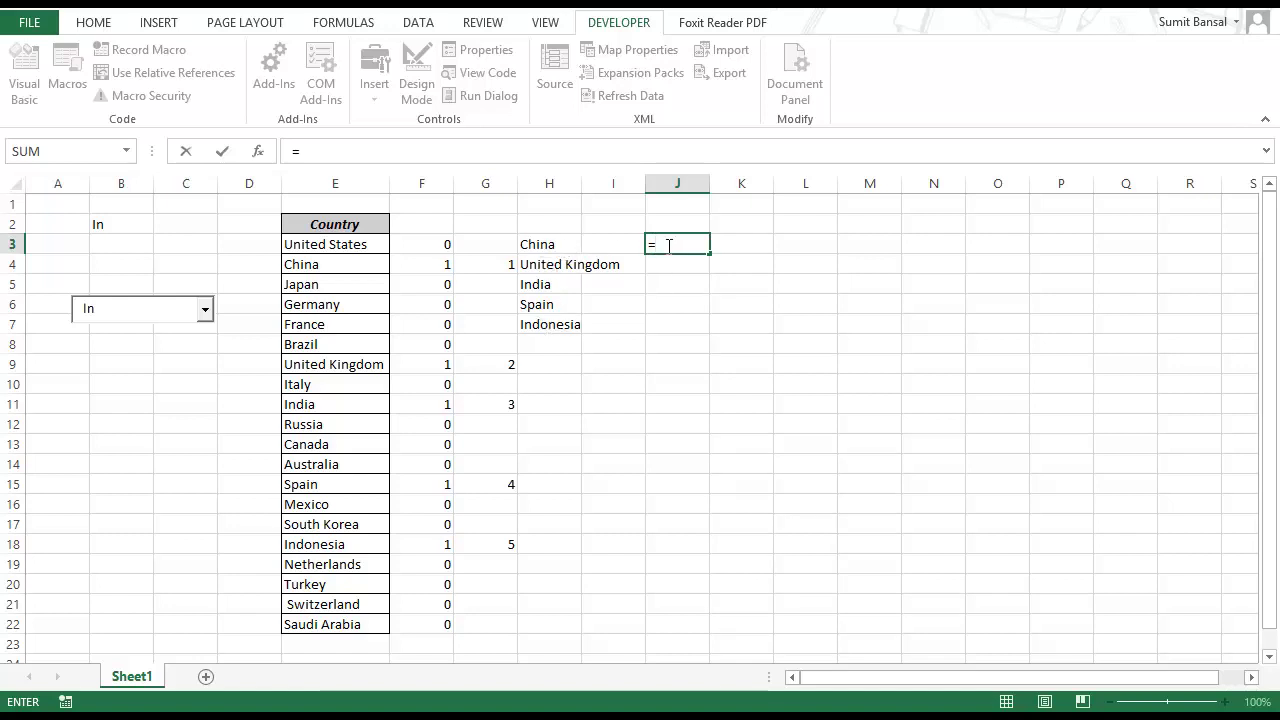
{"action": "type", "text": "H3"}
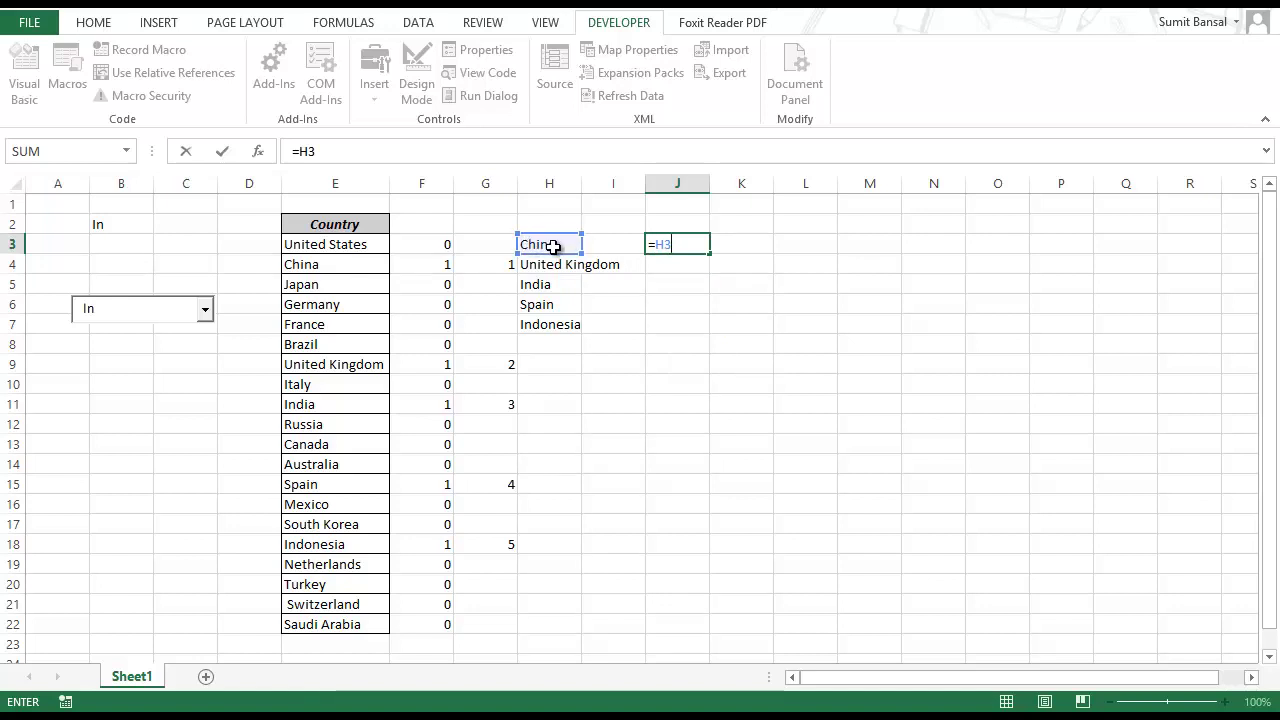
{"action": "key", "text": "F4"}
{"action": "type", "text": ":"}
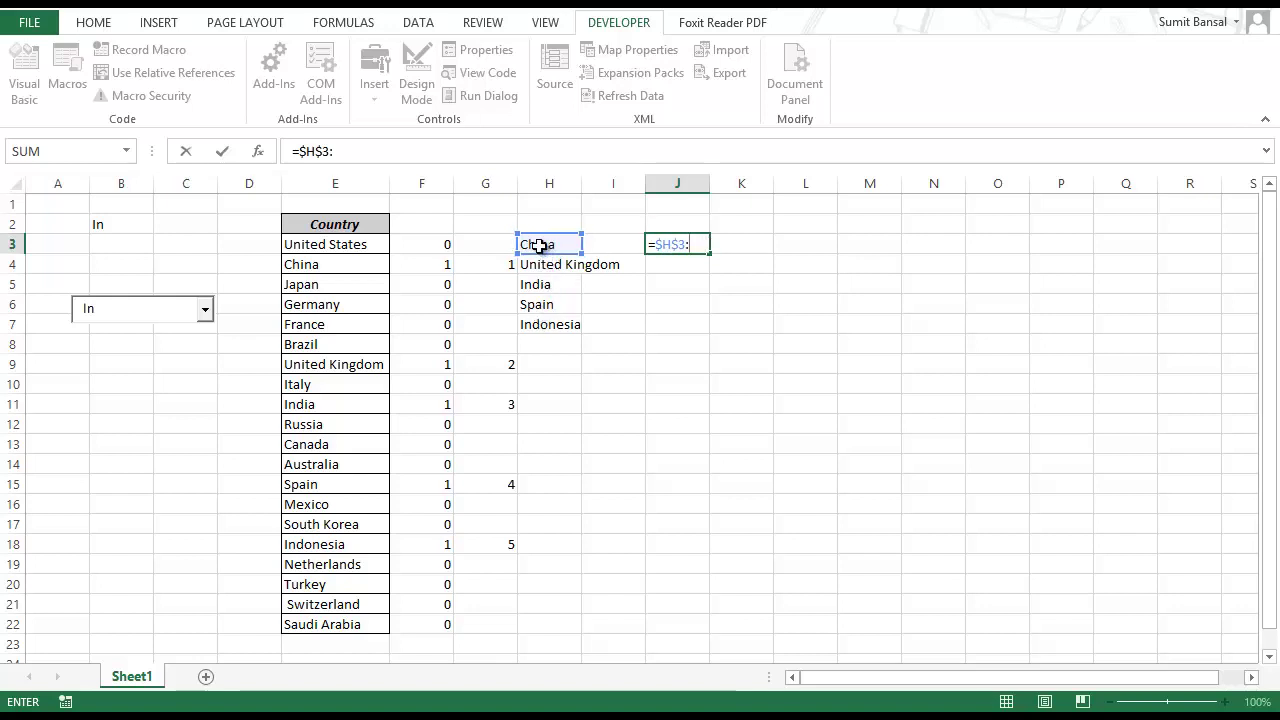
{"action": "type", "text": "INDEX("}
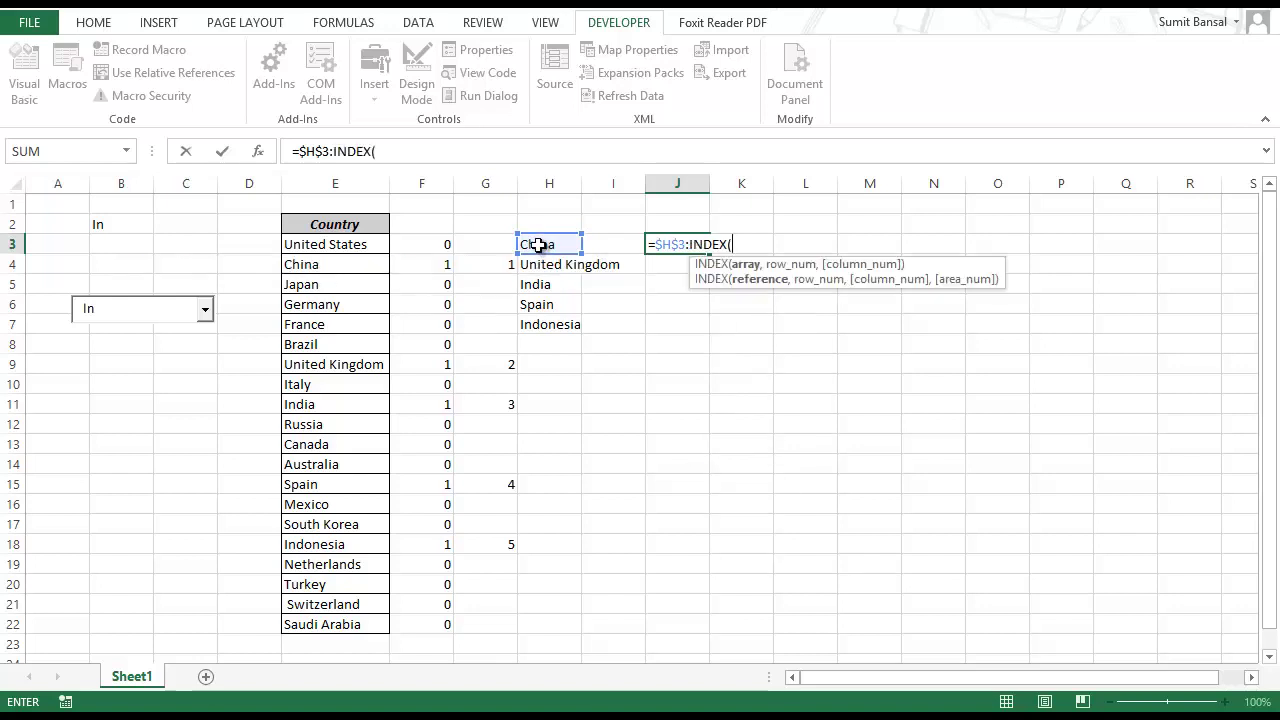
{"action": "left_click_drag", "start_coordinate": [539, 244], "coordinate": [536, 620]}
{"action": "key", "text": "F4"}
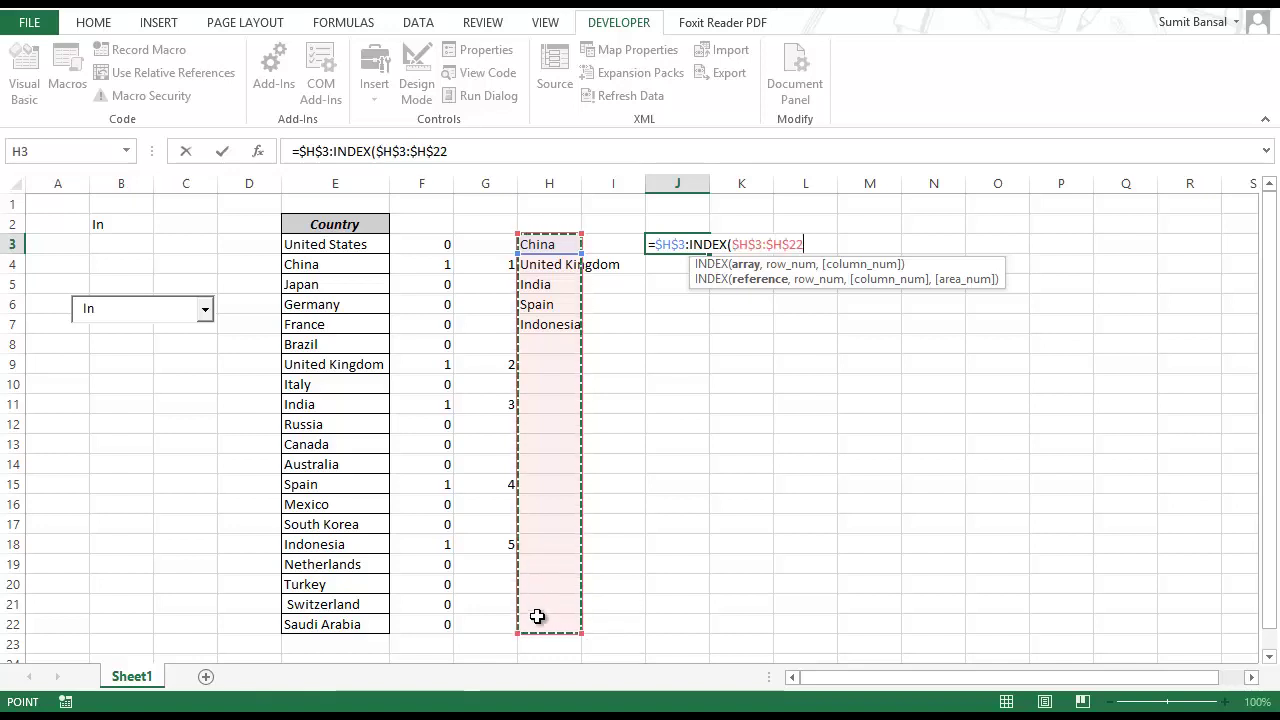
- Complete the J3 formula with COUNTIF($H$3:$H$22,"?*") as the INDEX row number and enter it
{"action": "type", "text": ","}
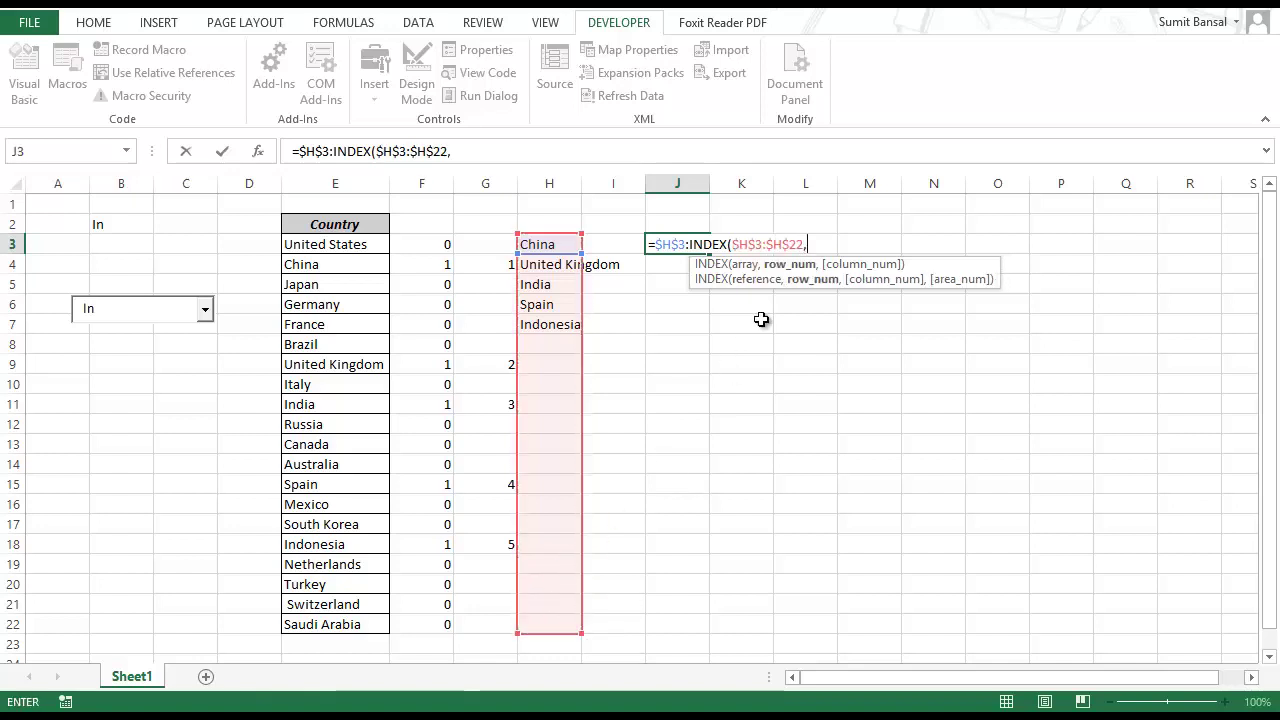
{"action": "type", "text": "cou"}
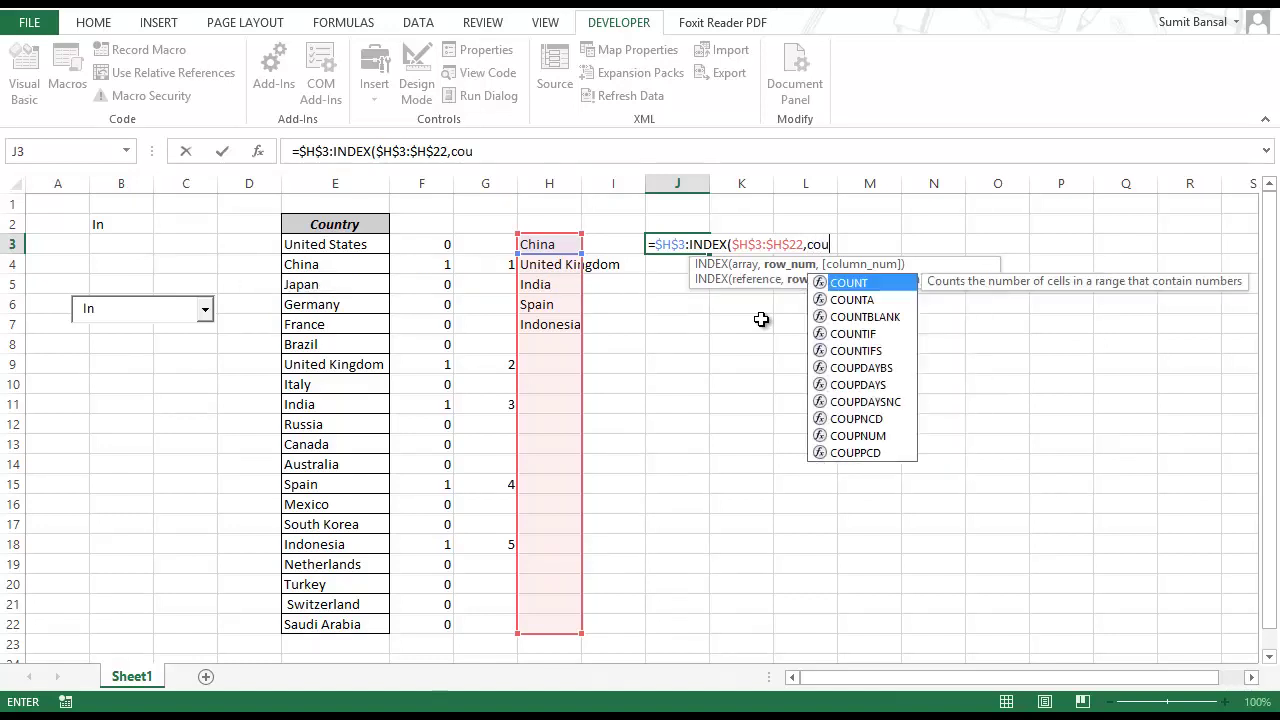
{"action": "type", "text": "ntif"}
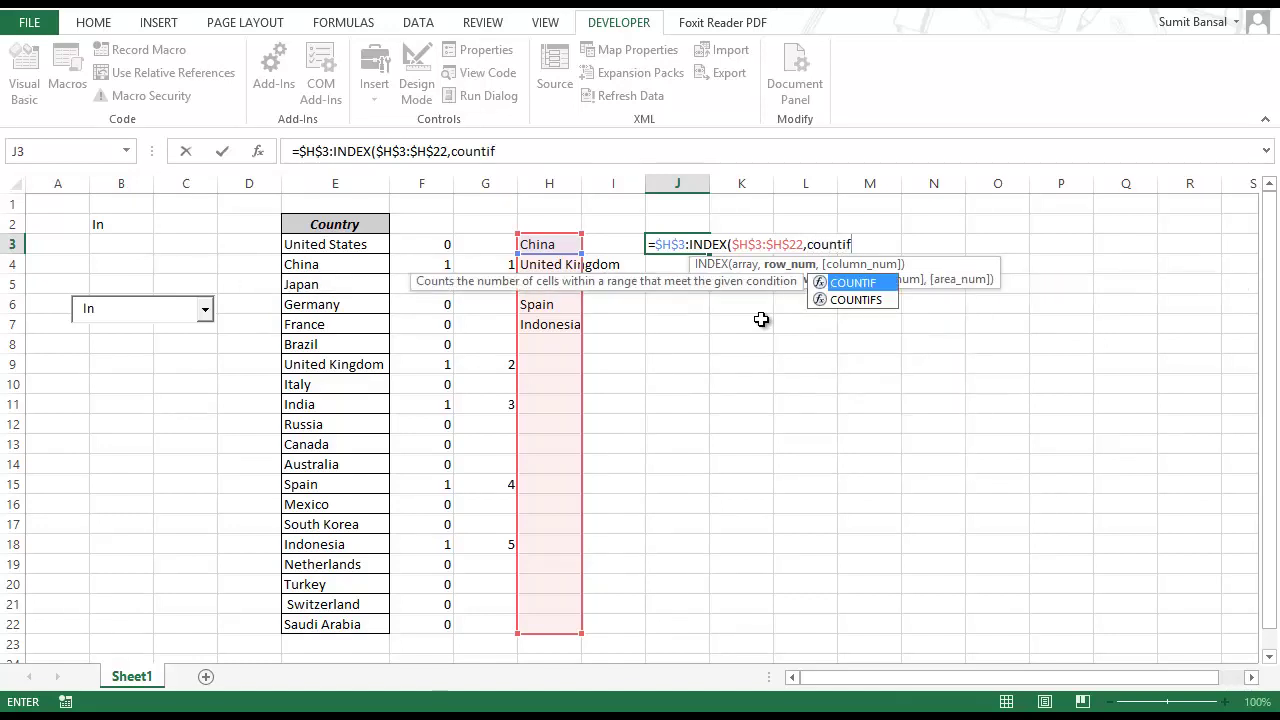
{"action": "type", "text": "("}
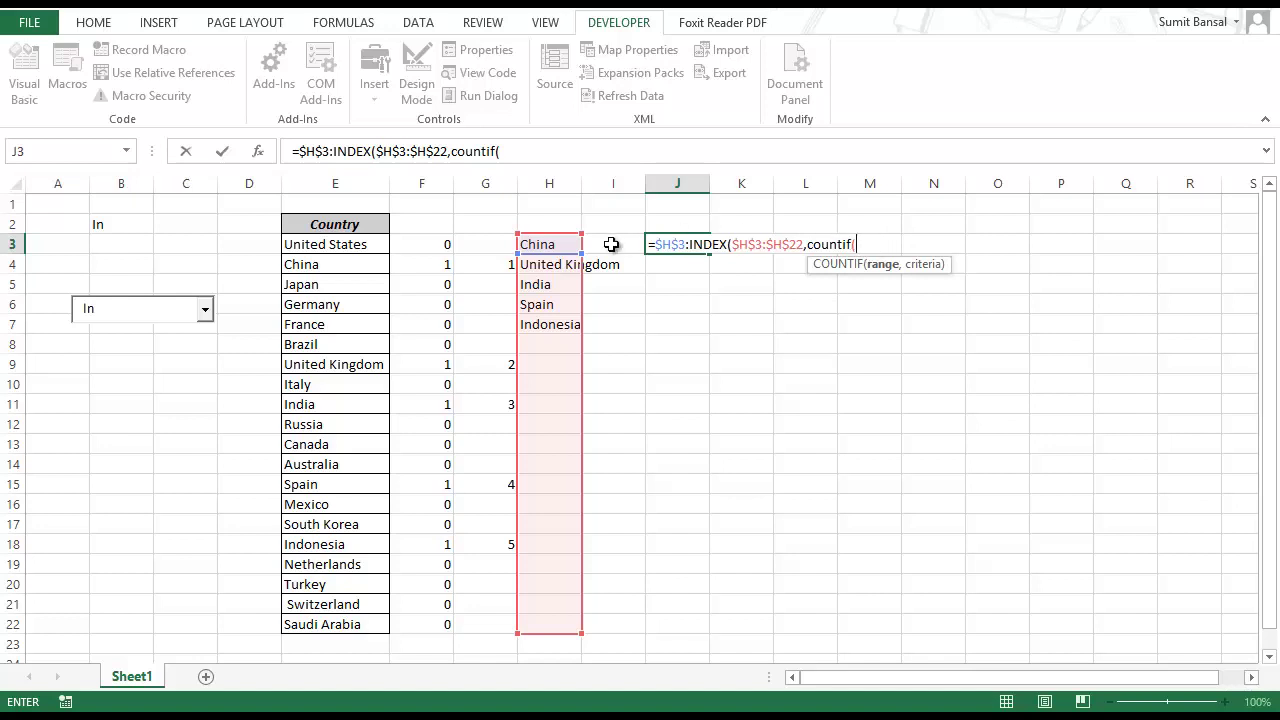
{"action": "left_click_drag", "start_coordinate": [559, 245], "coordinate": [563, 620]}
{"action": "key", "text": "F4"}
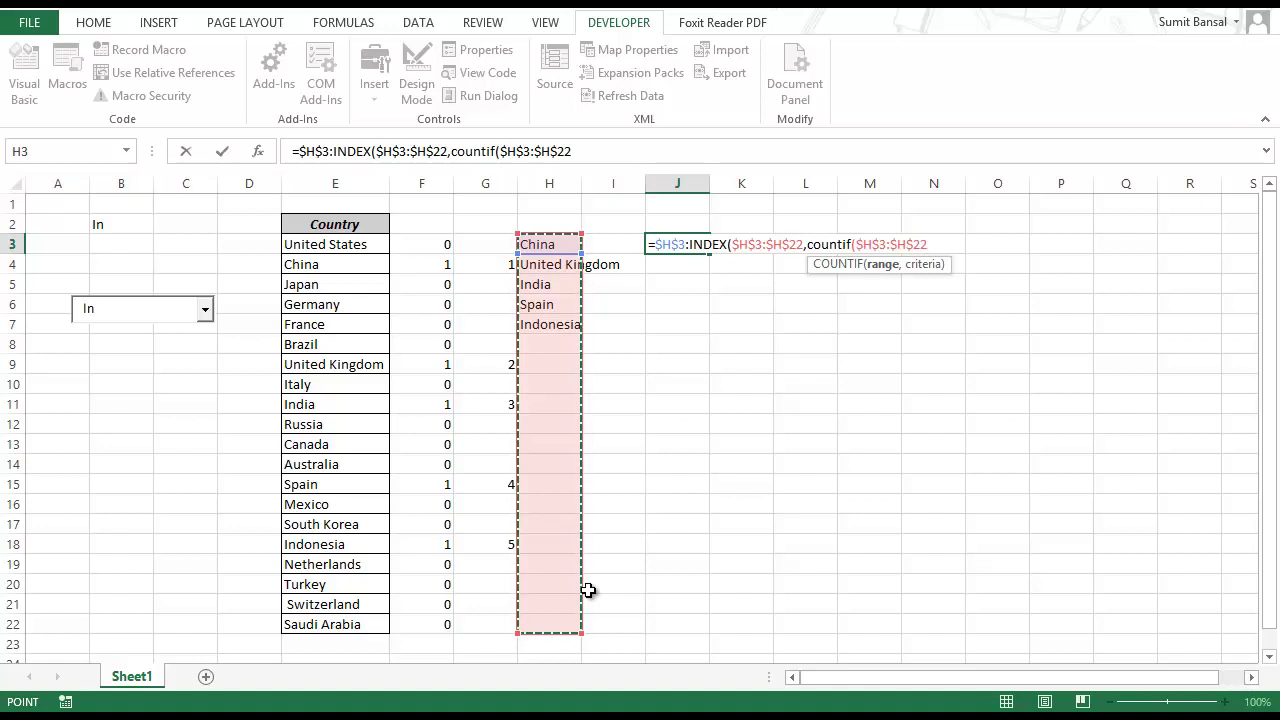
{"action": "type", "text": ","}
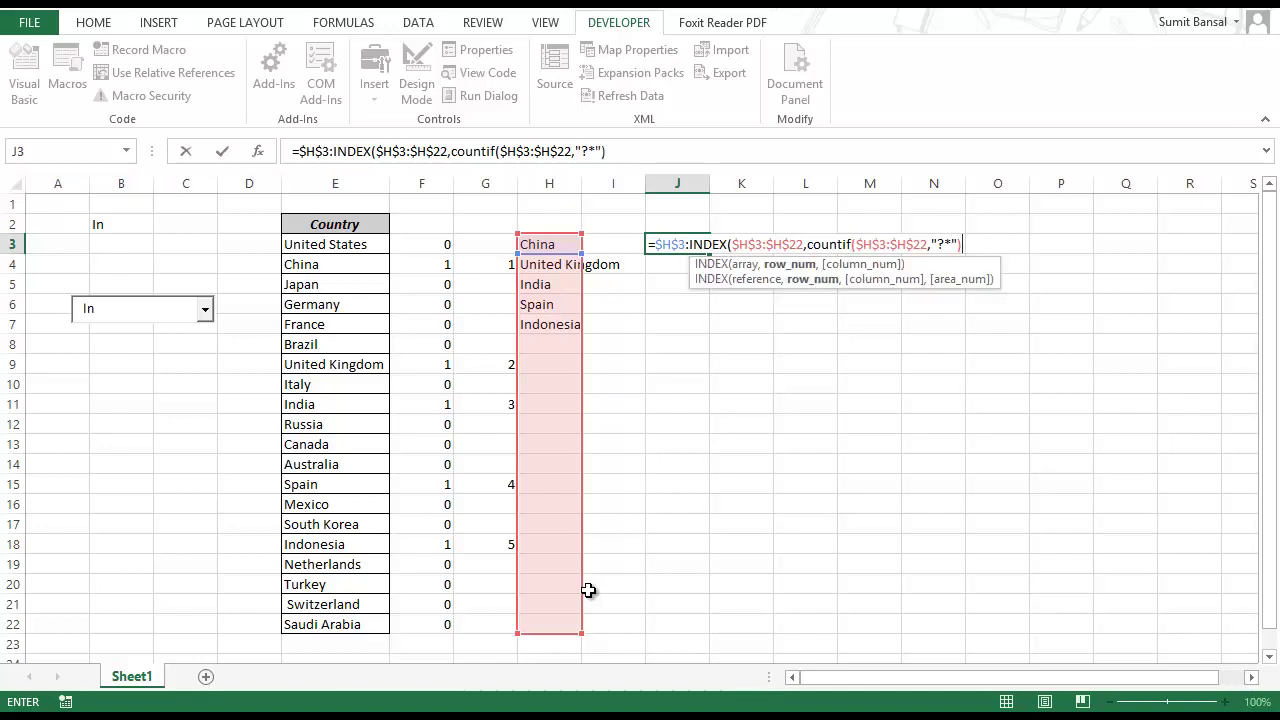
{"action": "key", "text": "BackSpace"}
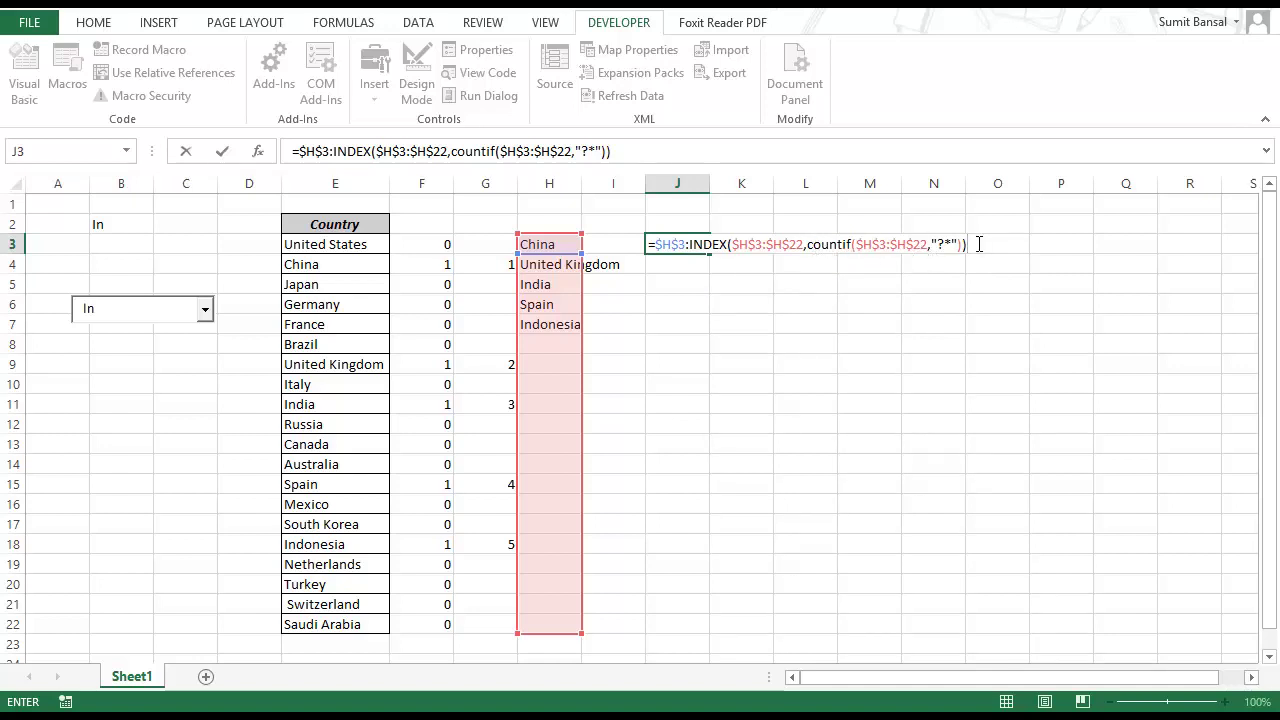
{"action": "key", "text": "Return"}
{"action": "key", "text": "Up"}
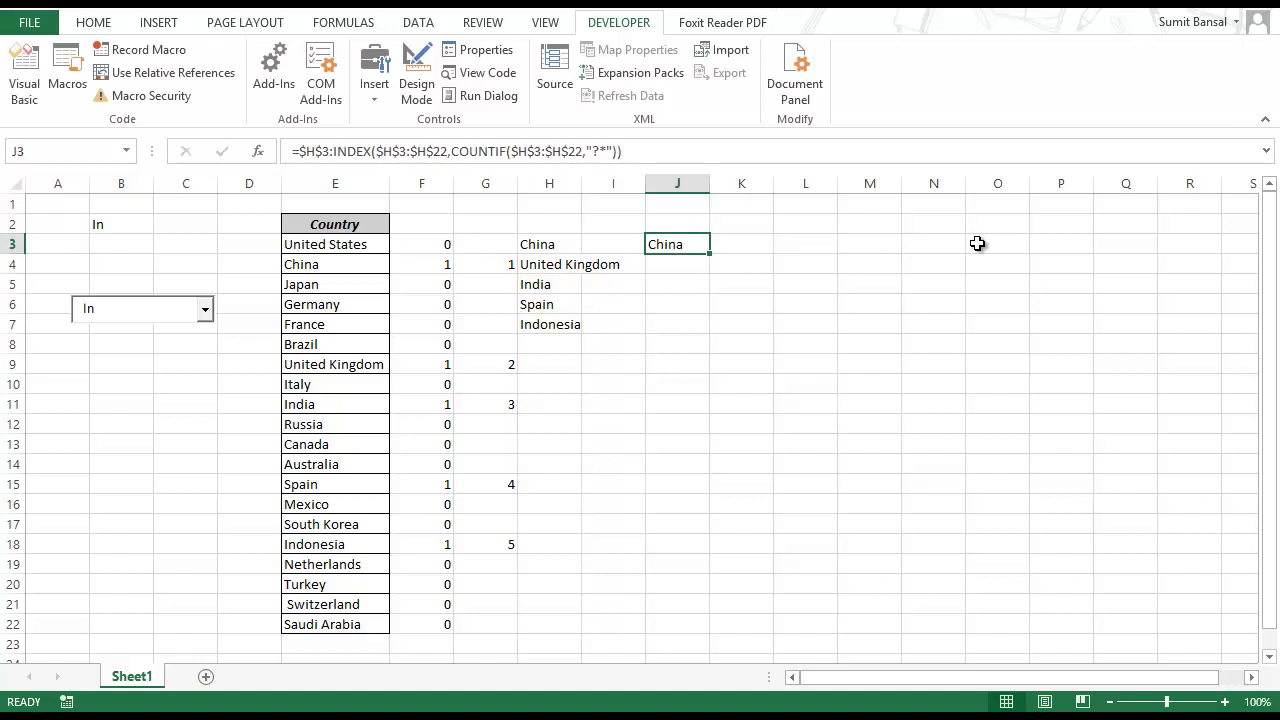
- Evaluate the whole J3 formula in place to inspect the array it returns, leaving the formula itself intact
{"action": "double_click", "coordinate": [698, 244]}
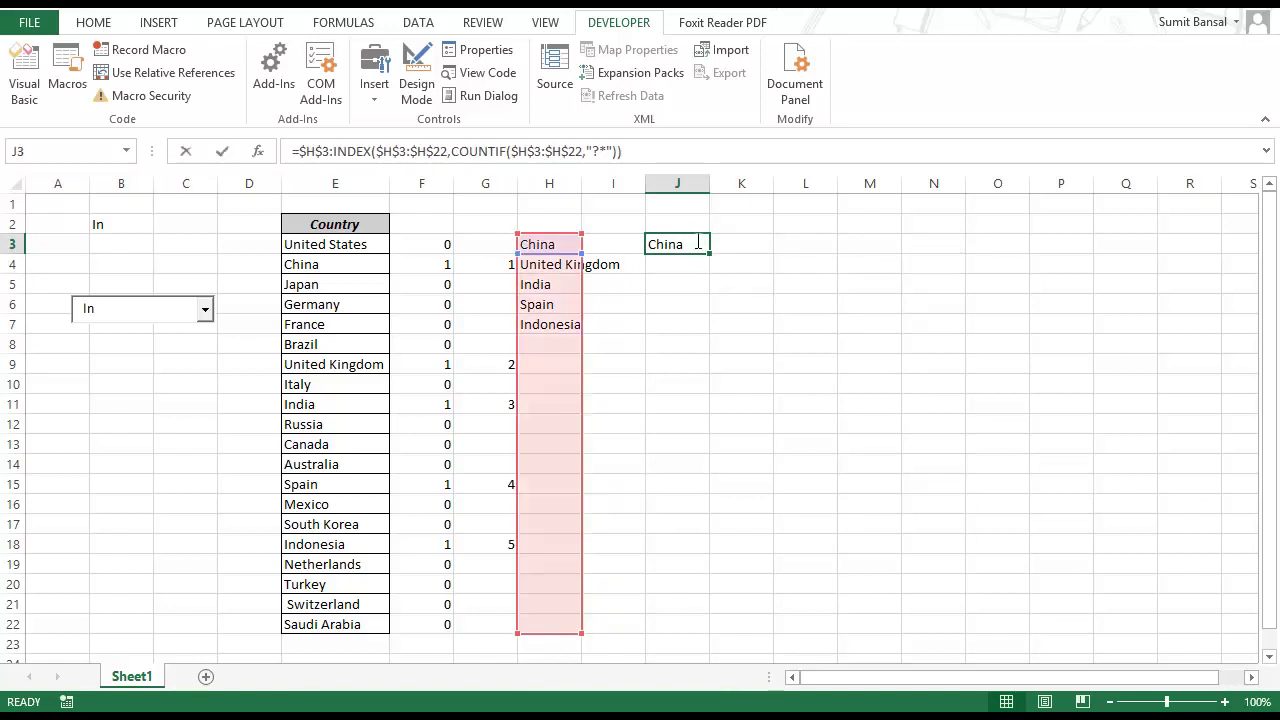
{"action": "left_click_drag", "start_coordinate": [985, 244], "coordinate": [645, 248]}
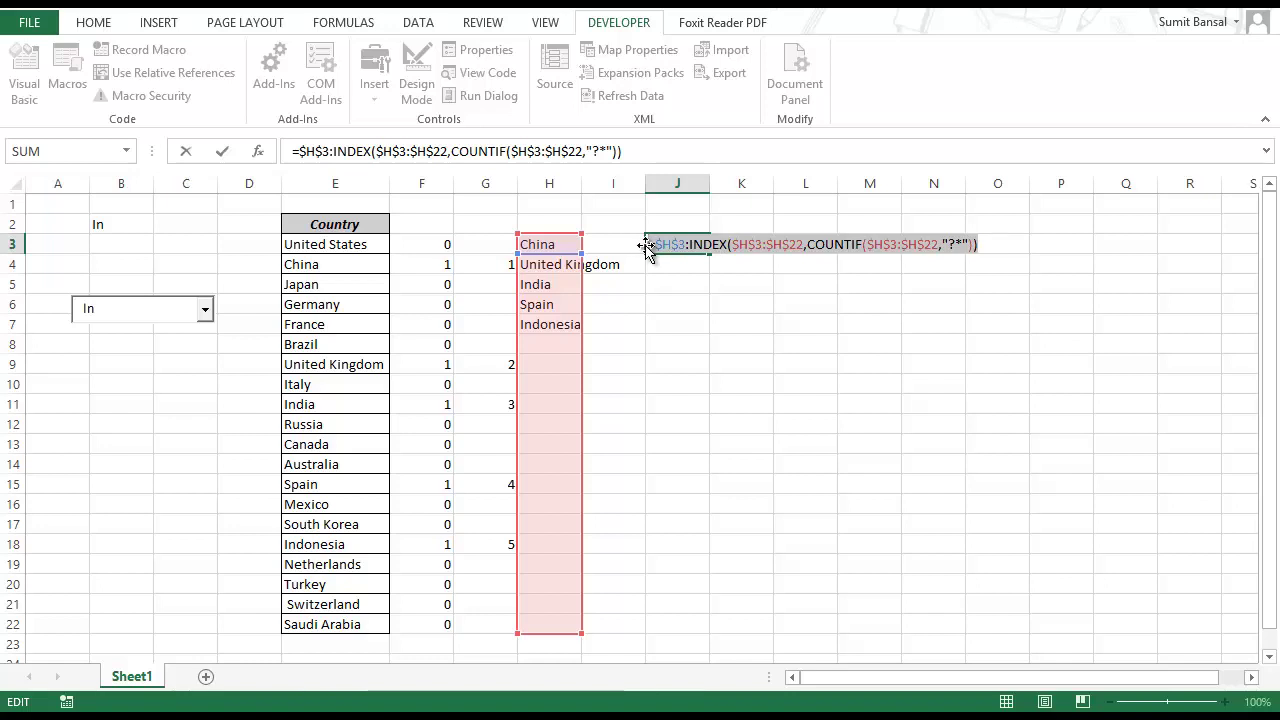
{"action": "key", "text": "F9"}
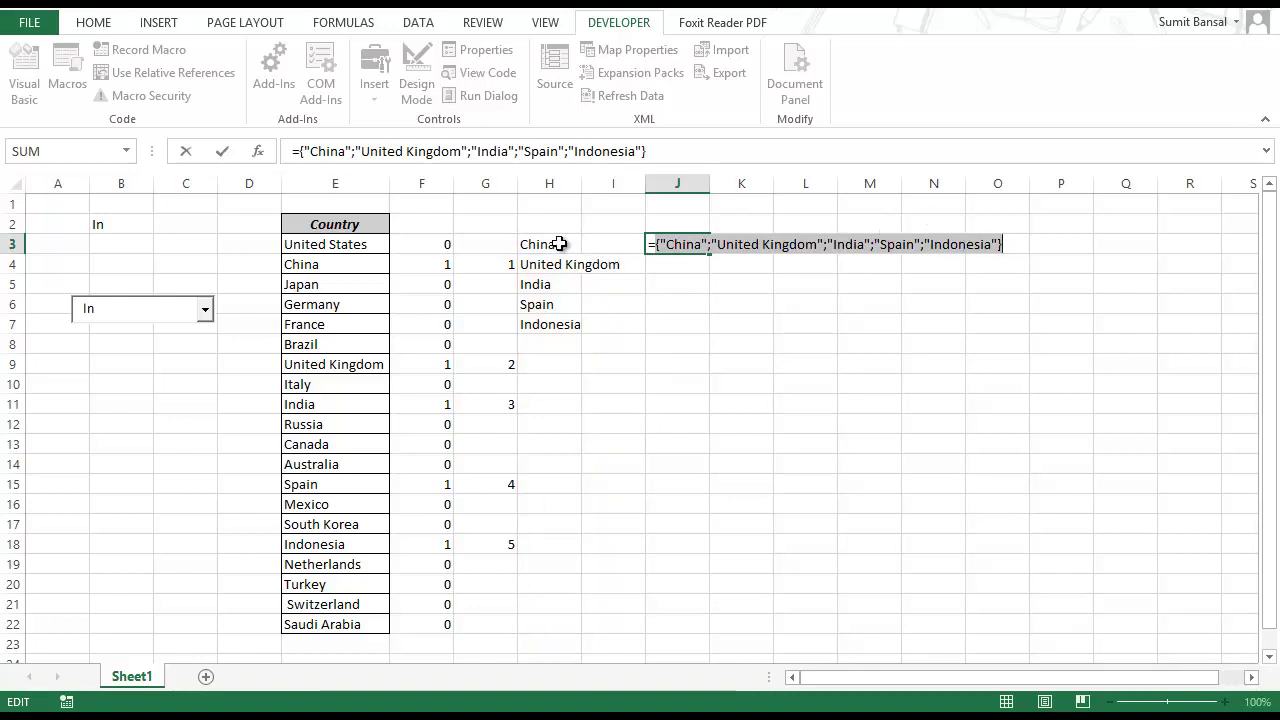
{"action": "key", "text": "Escape"}
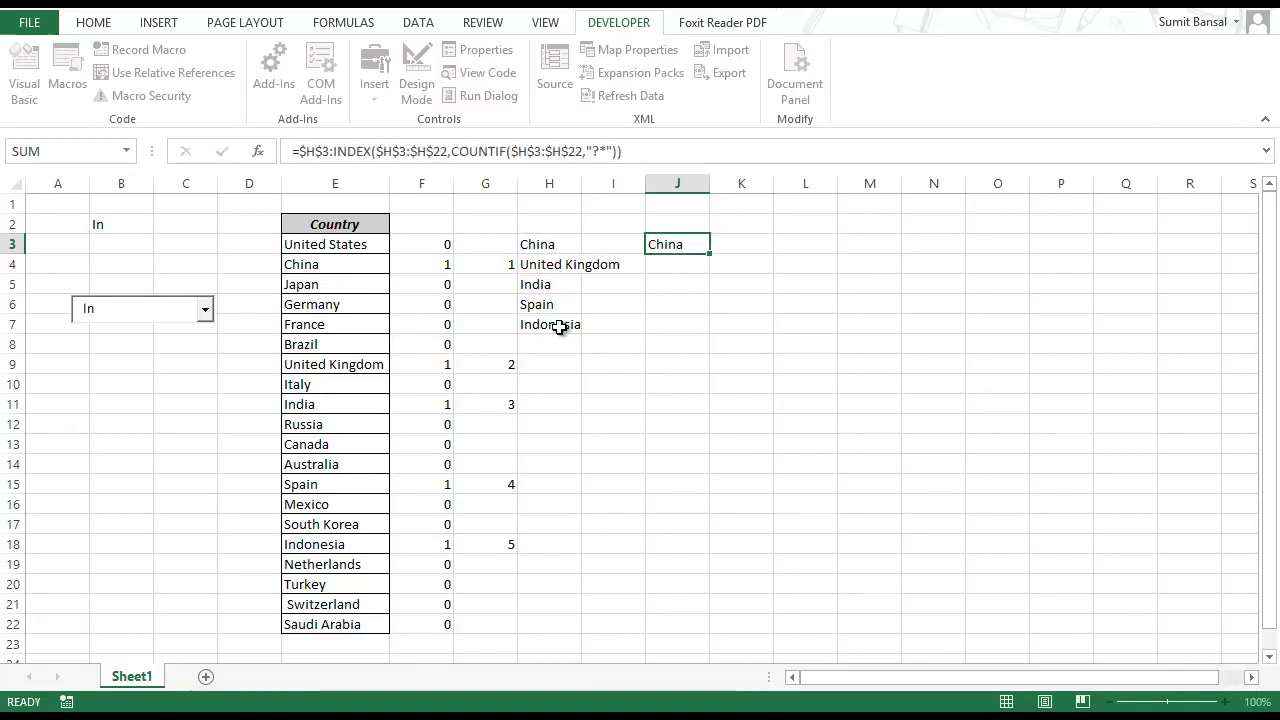
- Set the combo box text to United and evaluate the whole J3 formula in place, restoring the formula
{"action": "left_click", "coordinate": [136, 313]}
{"action": "key", "text": "BackSpace"}
{"action": "key", "text": "BackSpace"}
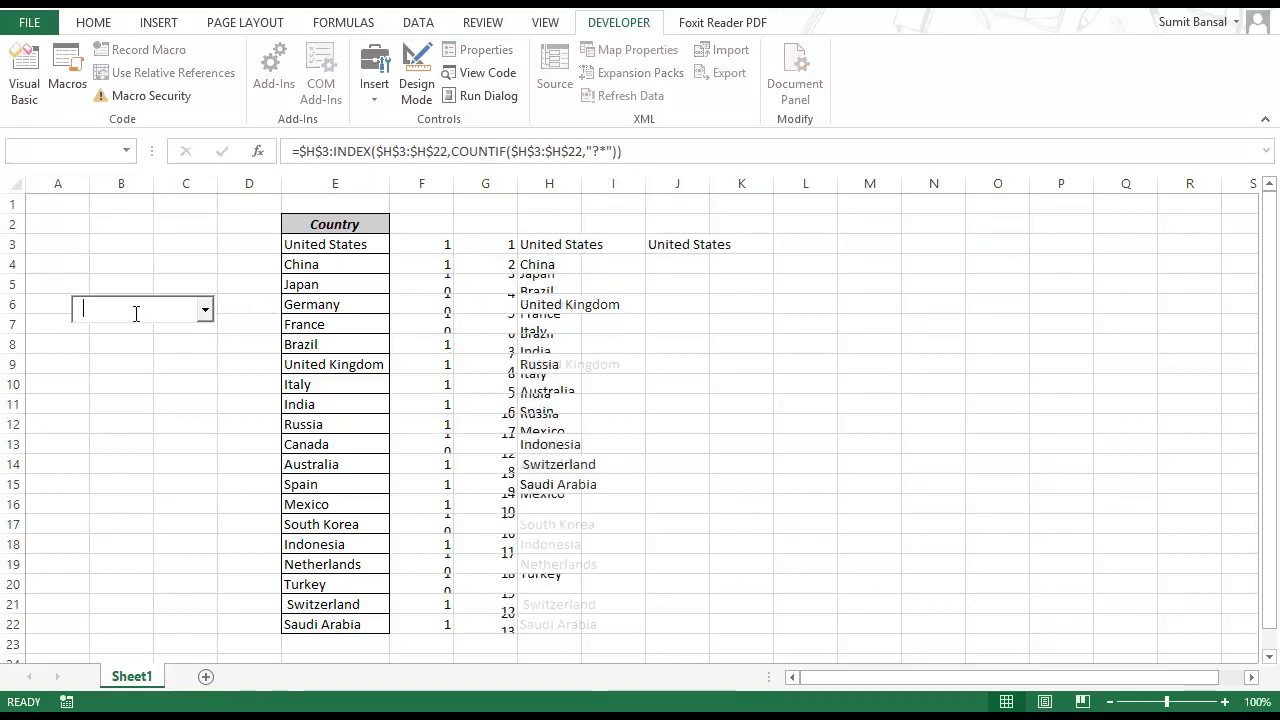
{"action": "type", "text": "United"}
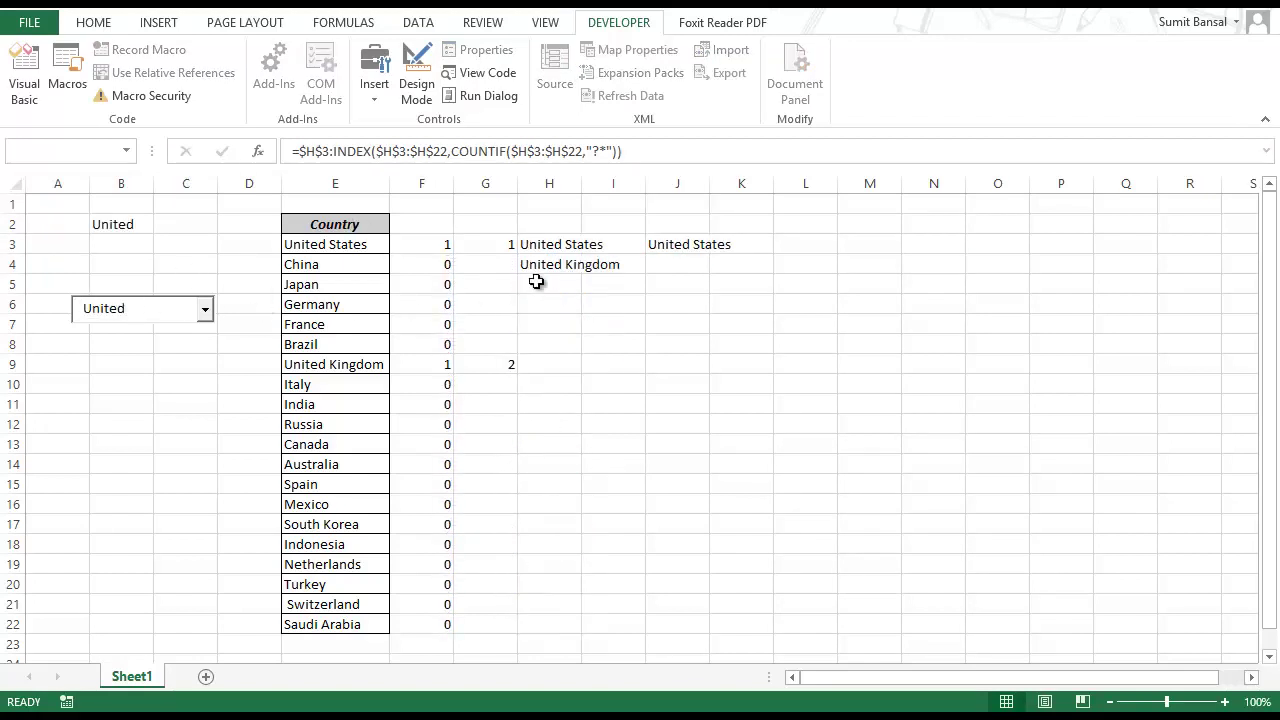
{"action": "left_click", "coordinate": [672, 245]}
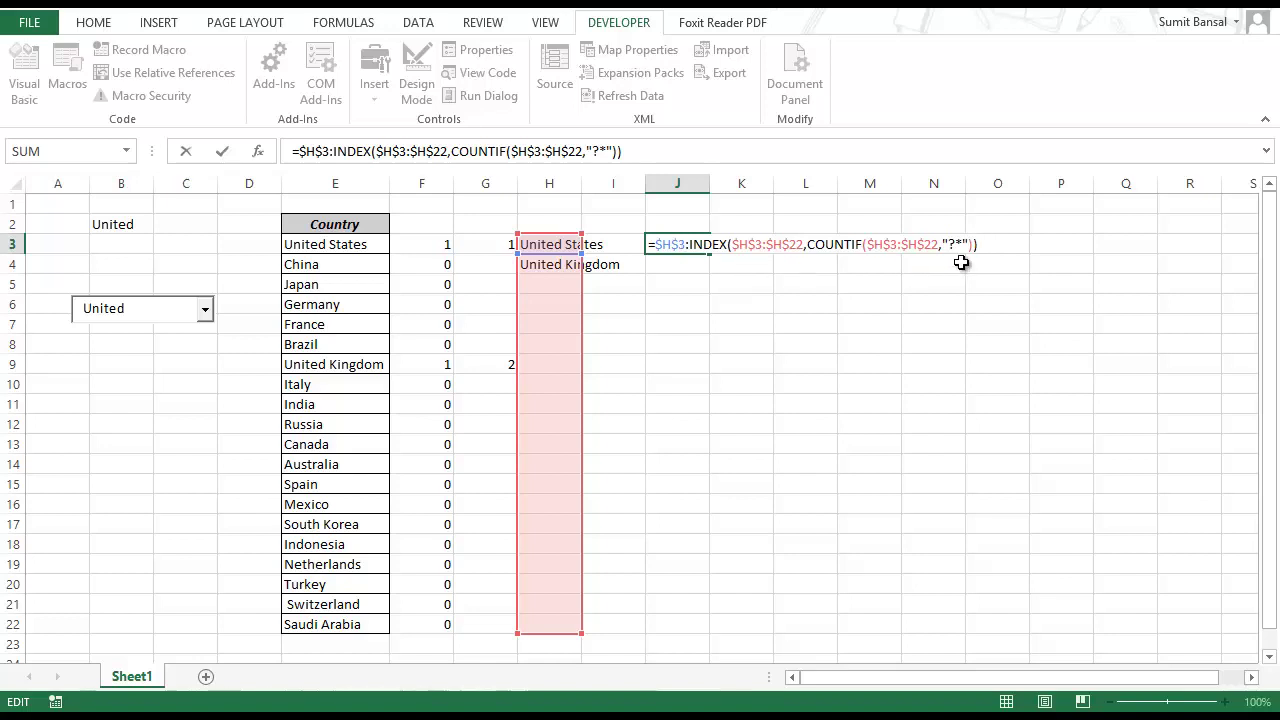
{"action": "left_click_drag", "start_coordinate": [982, 244], "coordinate": [646, 240]}
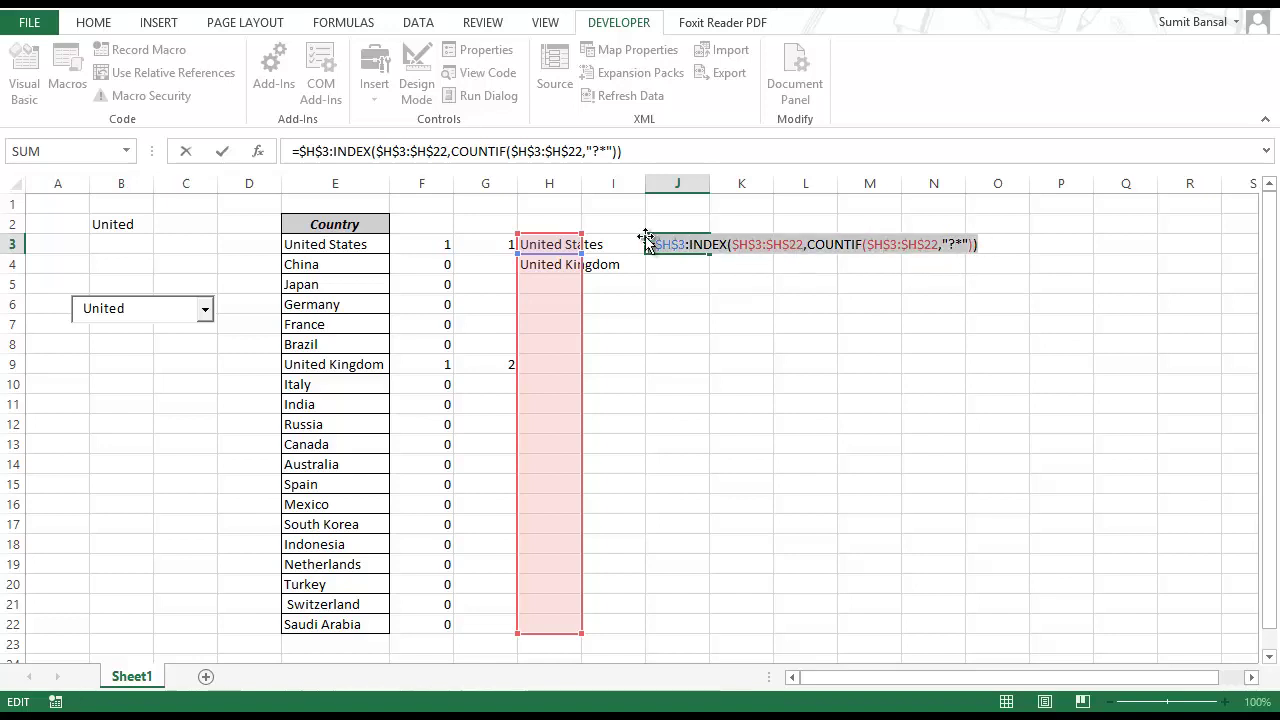
{"action": "key", "text": "F9"}
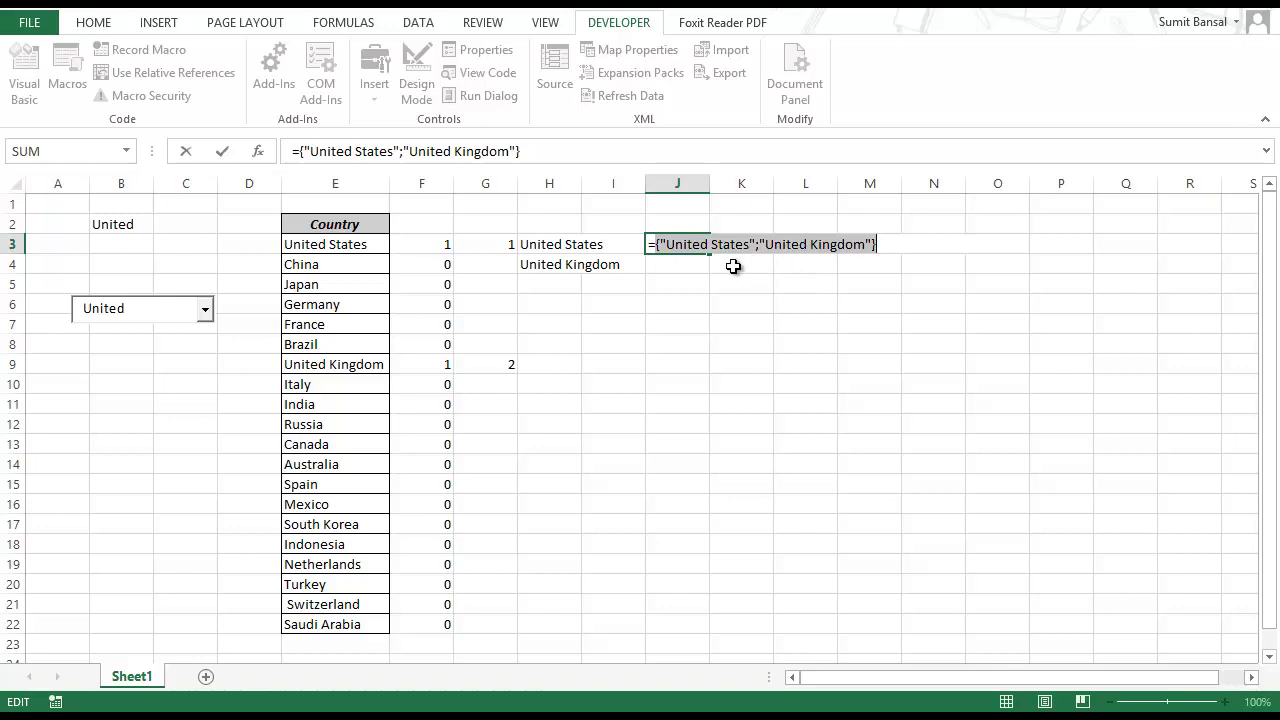
{"action": "key", "text": "ctrl+z"}
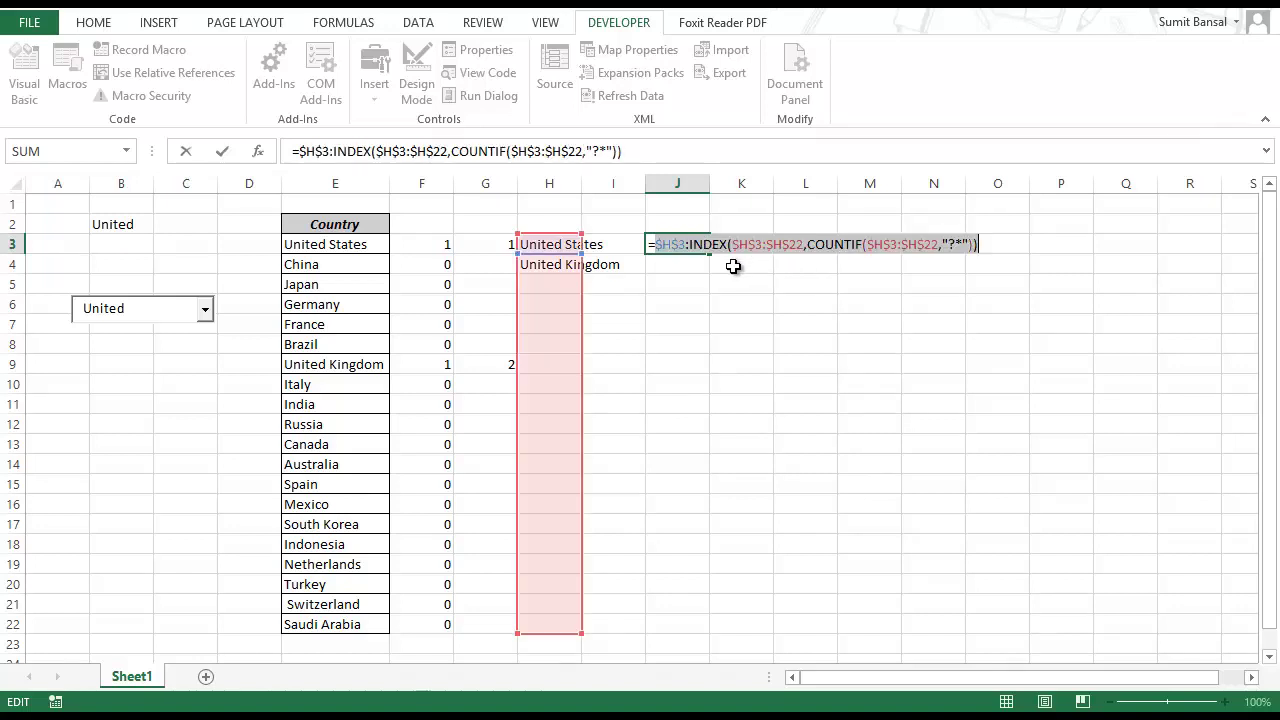
- Evaluate only the INDEX part of the J3 formula to check the range's end point, and restore the formula
{"action": "left_click", "coordinate": [656, 244]}
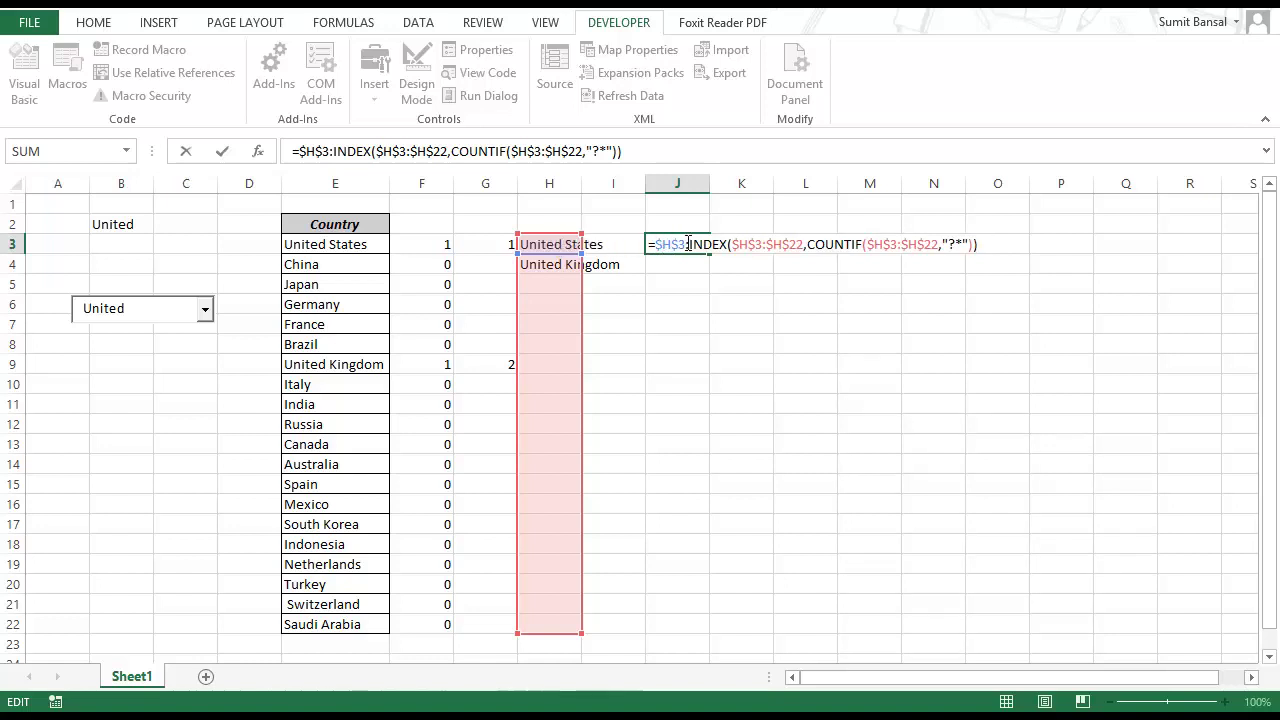
{"action": "left_click_drag", "start_coordinate": [690, 244], "coordinate": [970, 250]}
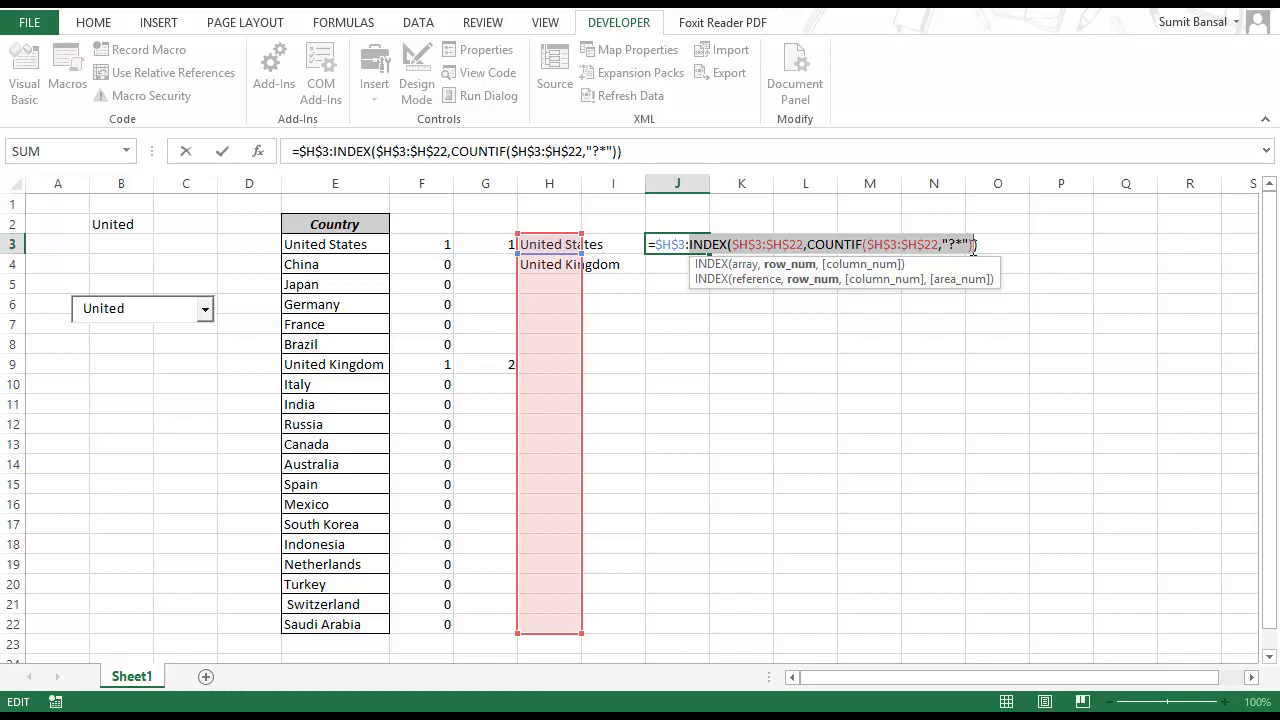
{"action": "key", "text": "F9"}
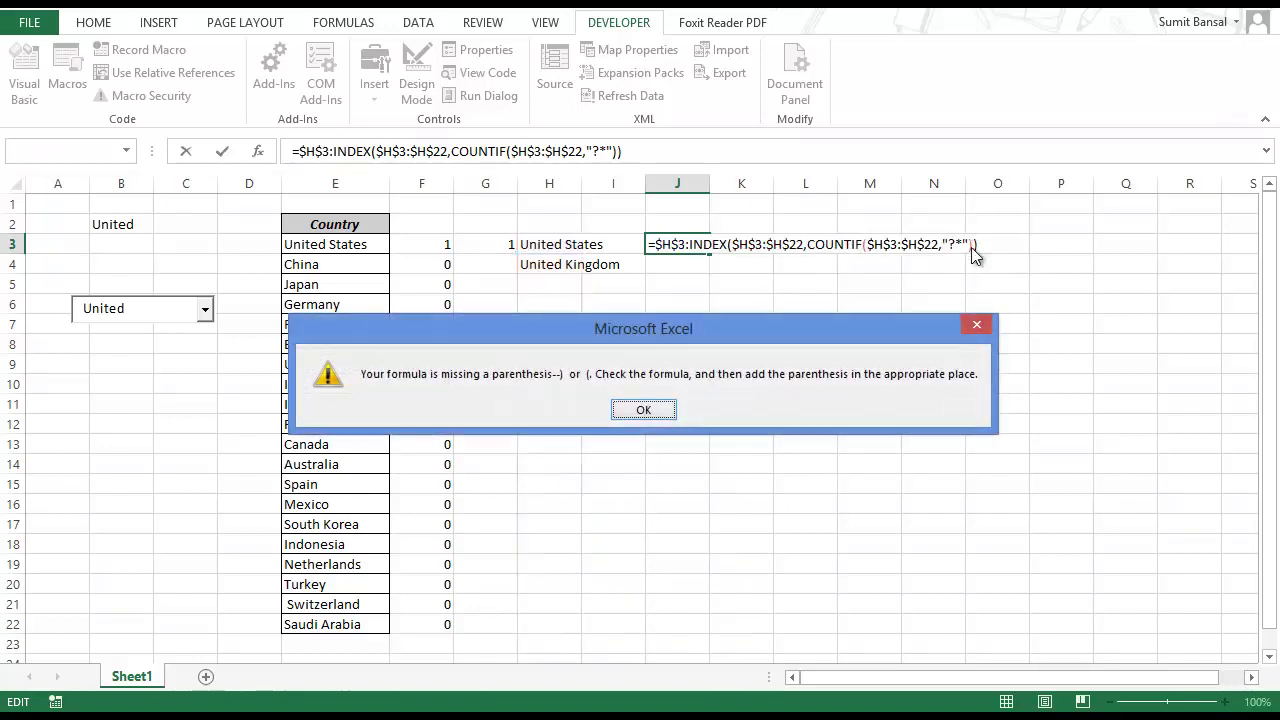
{"action": "key", "text": "Return"}
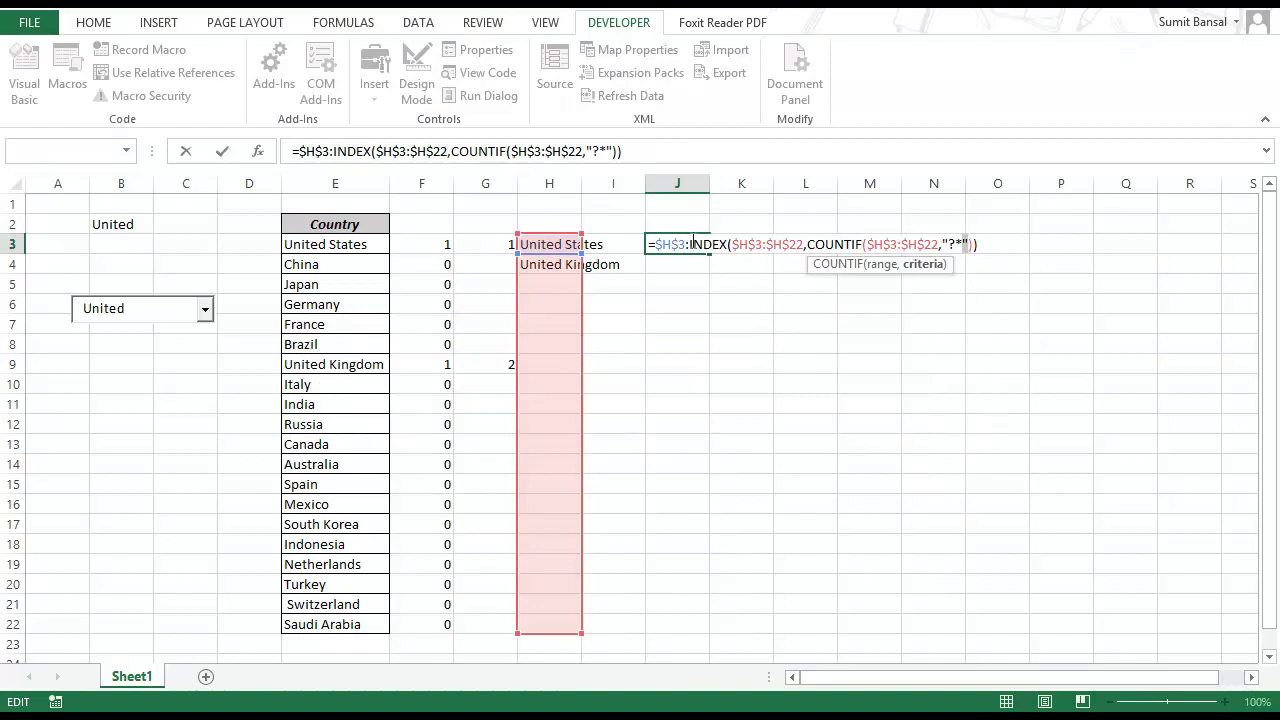
{"action": "left_click_drag", "start_coordinate": [690, 243], "coordinate": [969, 243]}
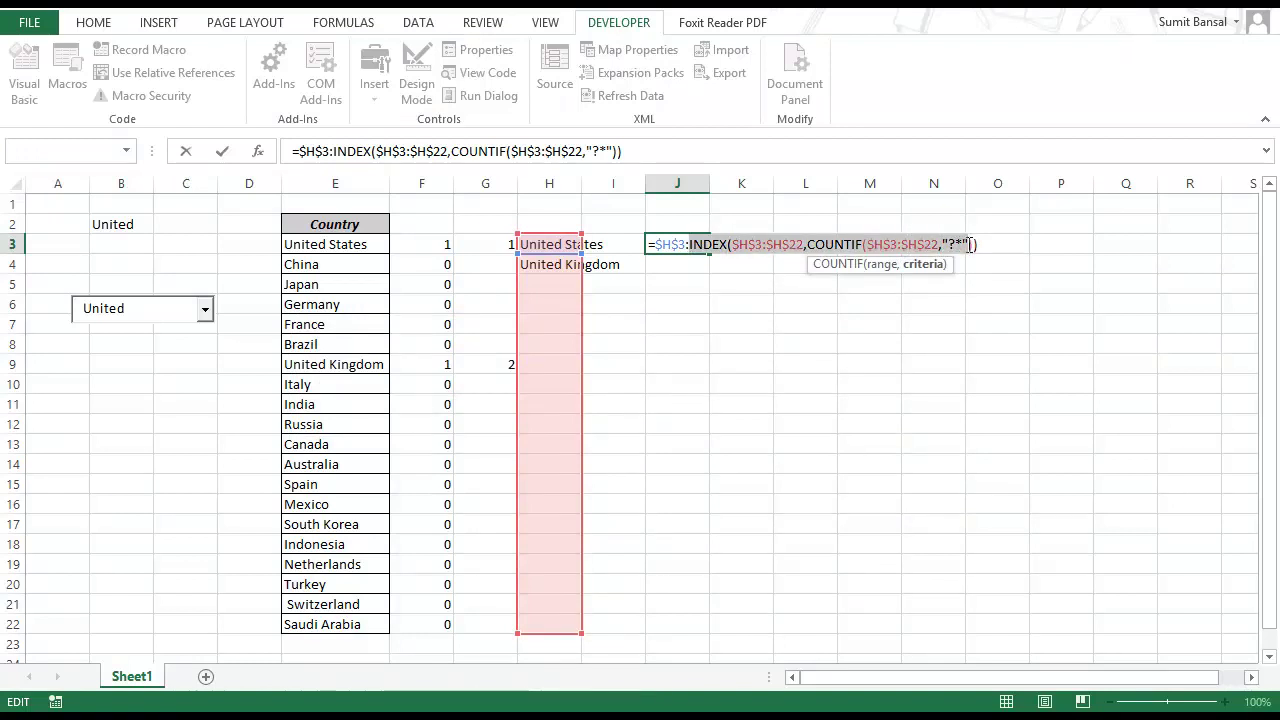
{"action": "left_click_drag", "start_coordinate": [978, 244], "coordinate": [978, 237]}
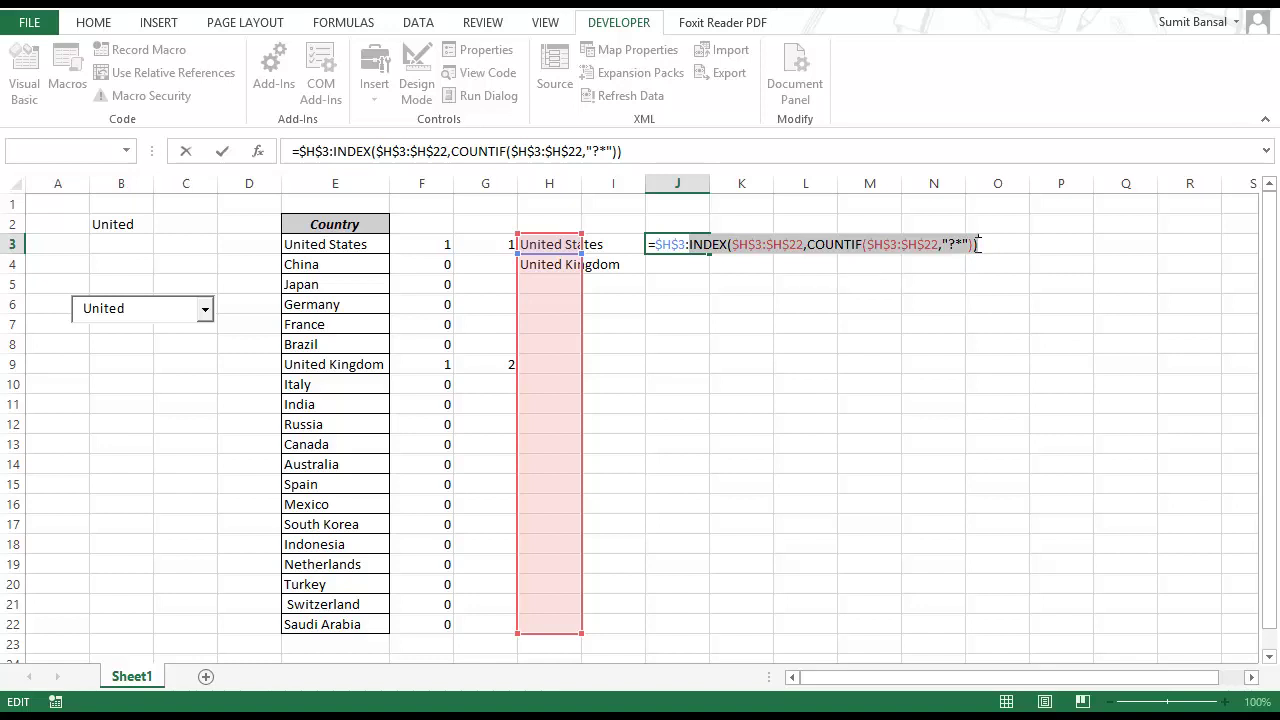
{"action": "key", "text": "F9"}
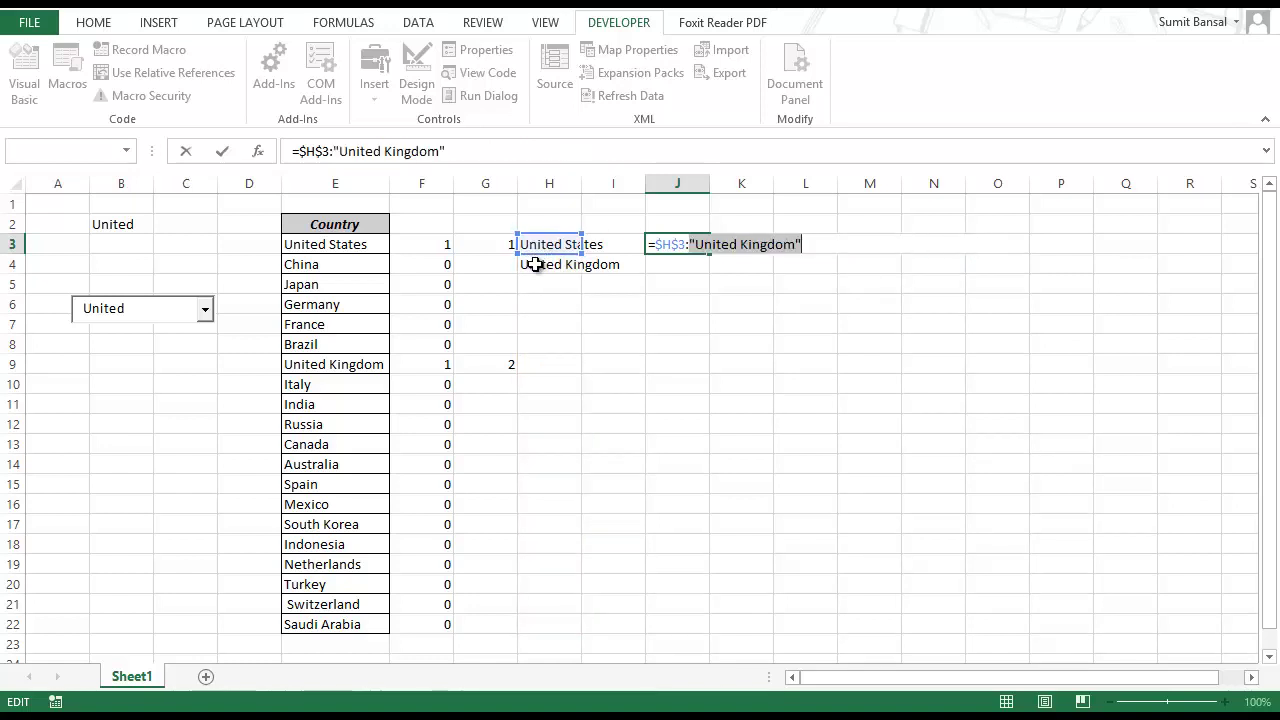
{"action": "key", "text": "ctrl+z"}
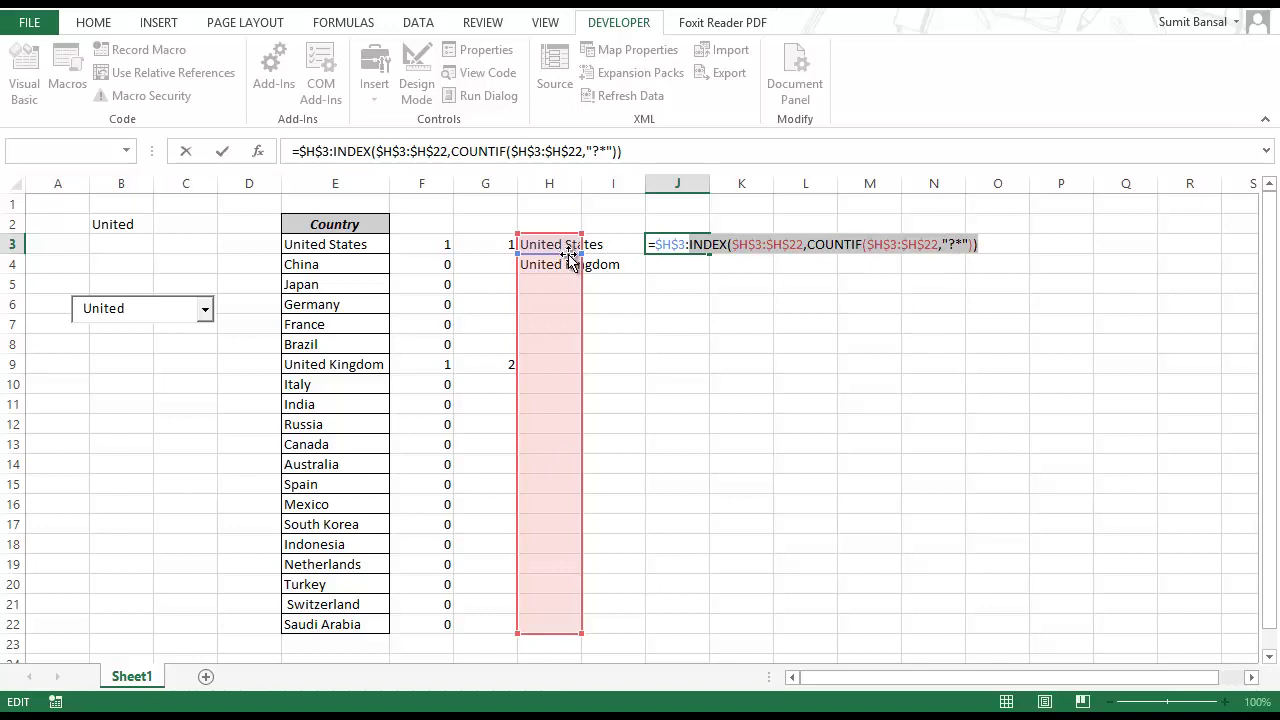
- Evaluate the COUNTIF part of the J3 formula to check the row number, and exit editing without changes
{"action": "left_click_drag", "start_coordinate": [807, 244], "coordinate": [975, 244]}
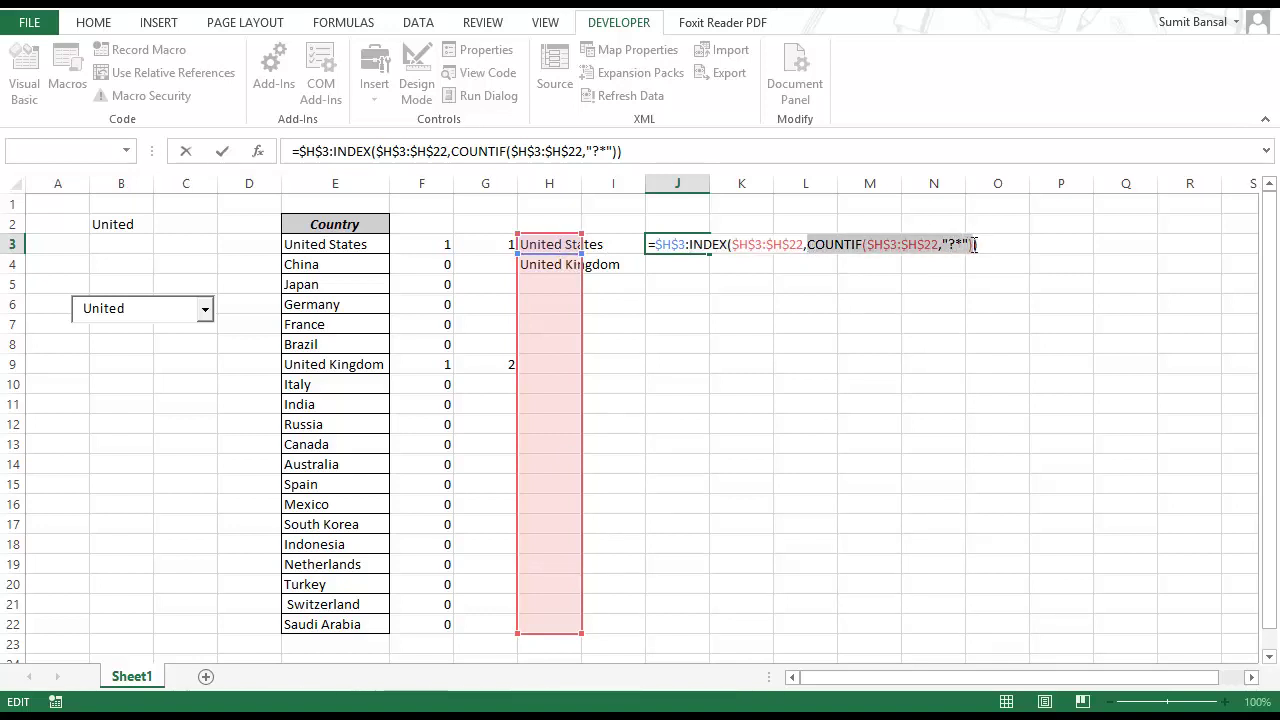
{"action": "key", "text": "F9"}
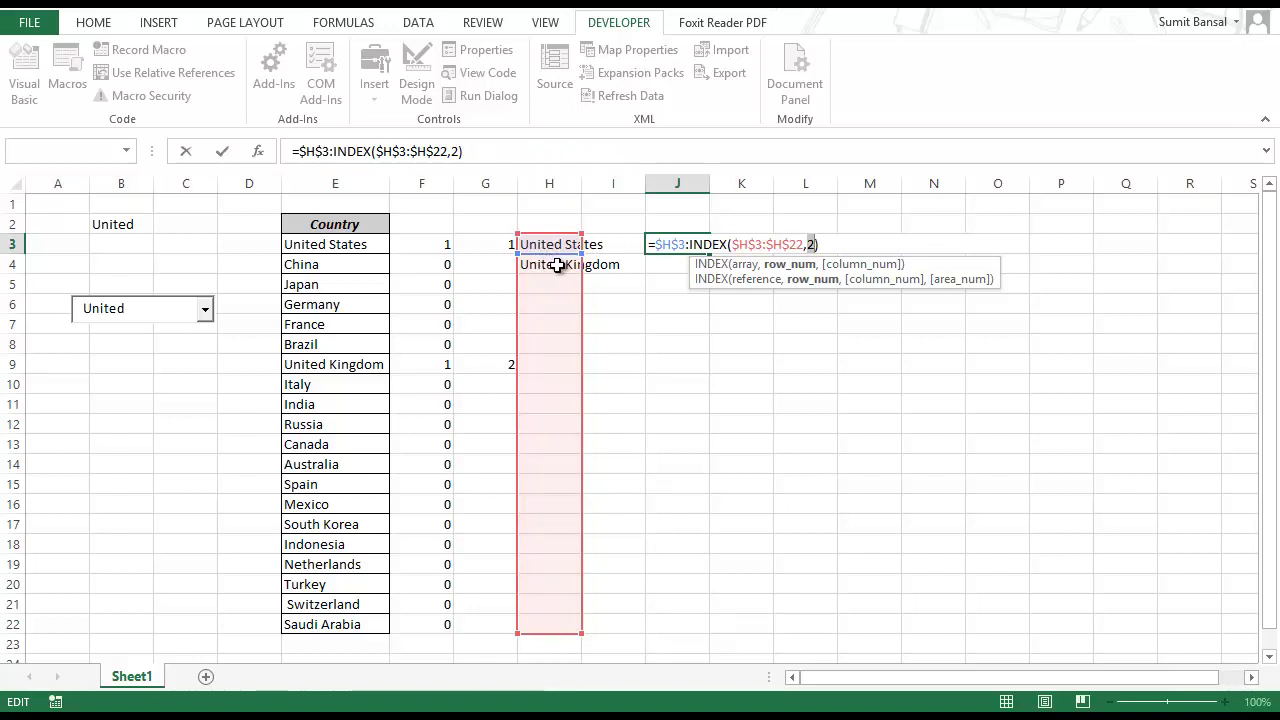
{"action": "key", "text": "ctrl+z"}
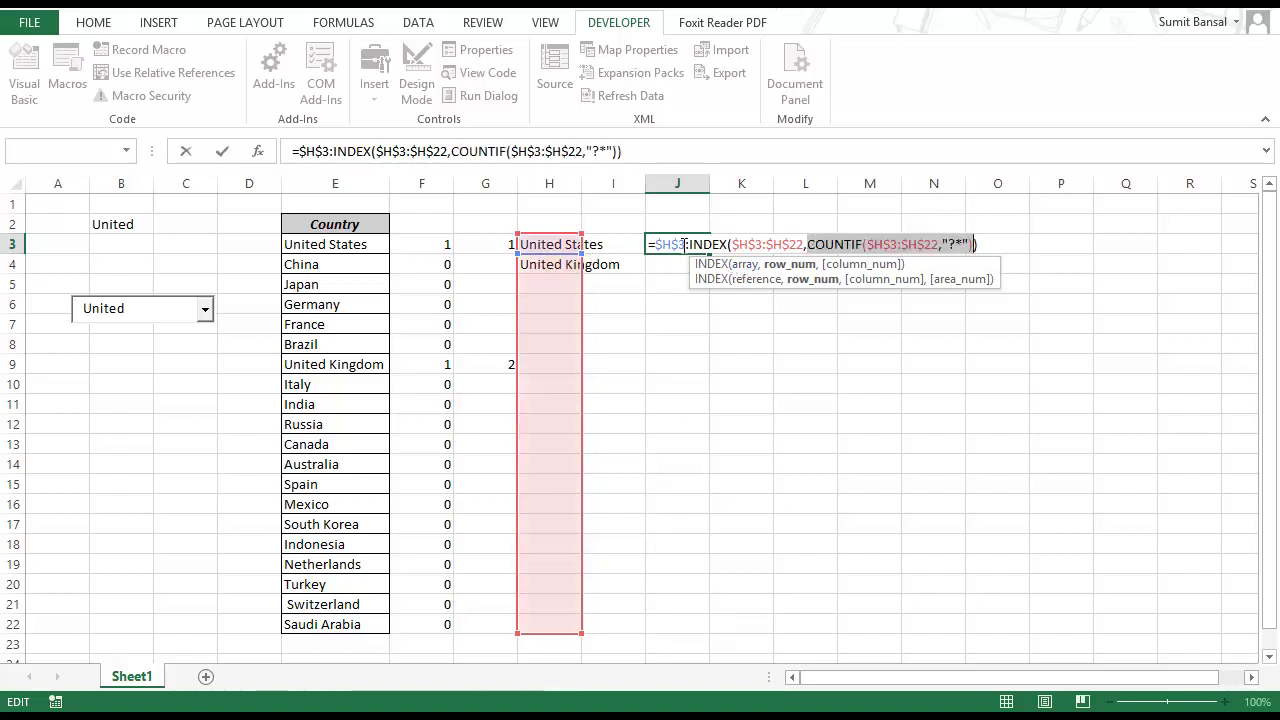
{"action": "left_click_drag", "start_coordinate": [690, 248], "coordinate": [985, 250]}
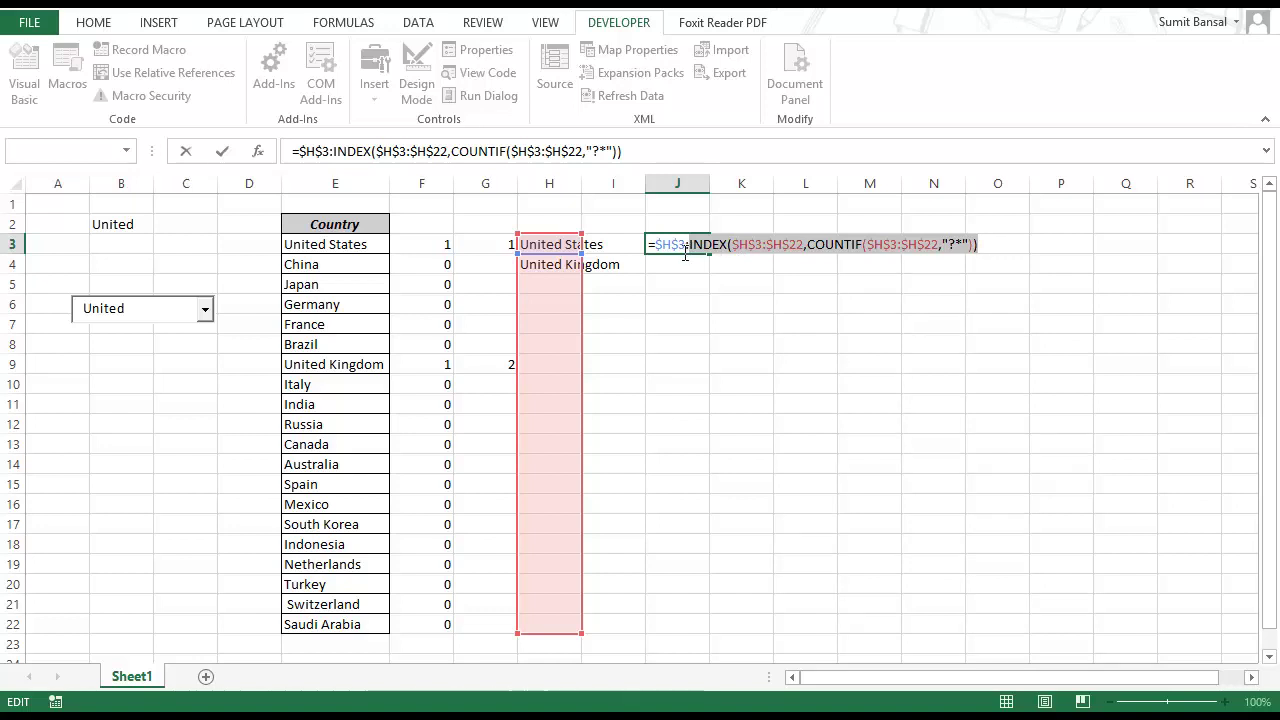
{"action": "key", "text": "F9"}
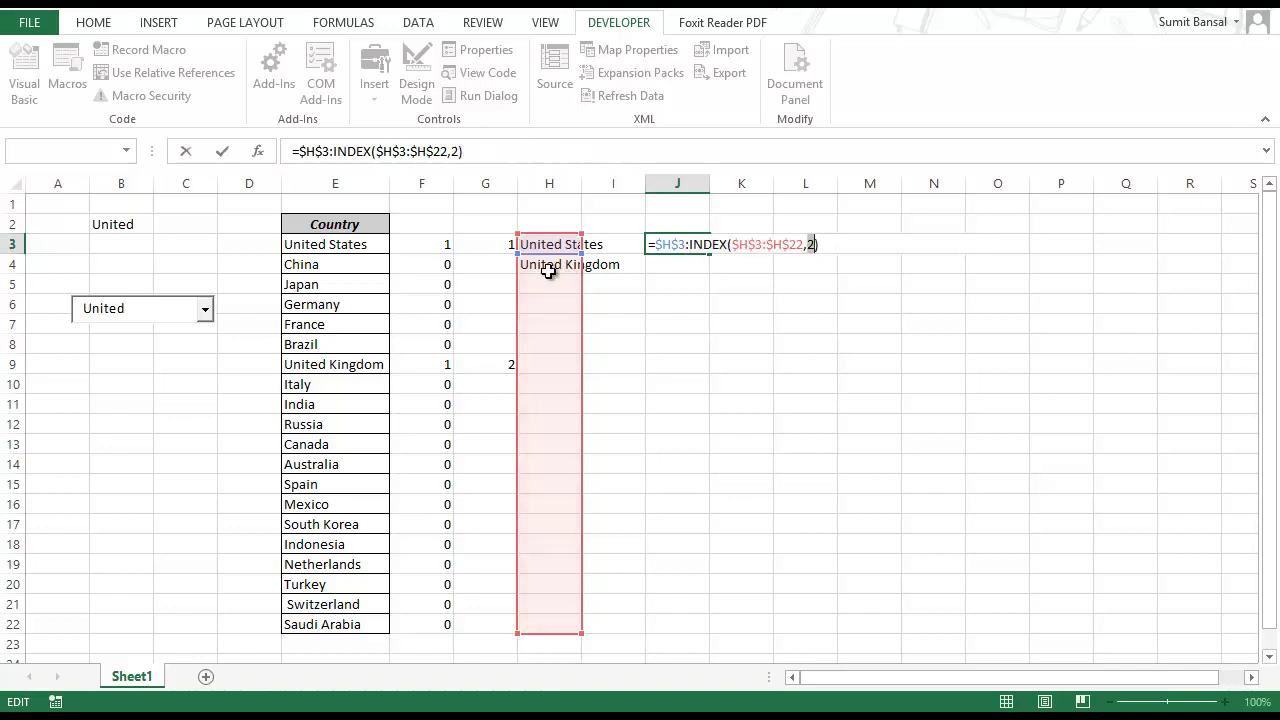
{"action": "key", "text": "Escape"}
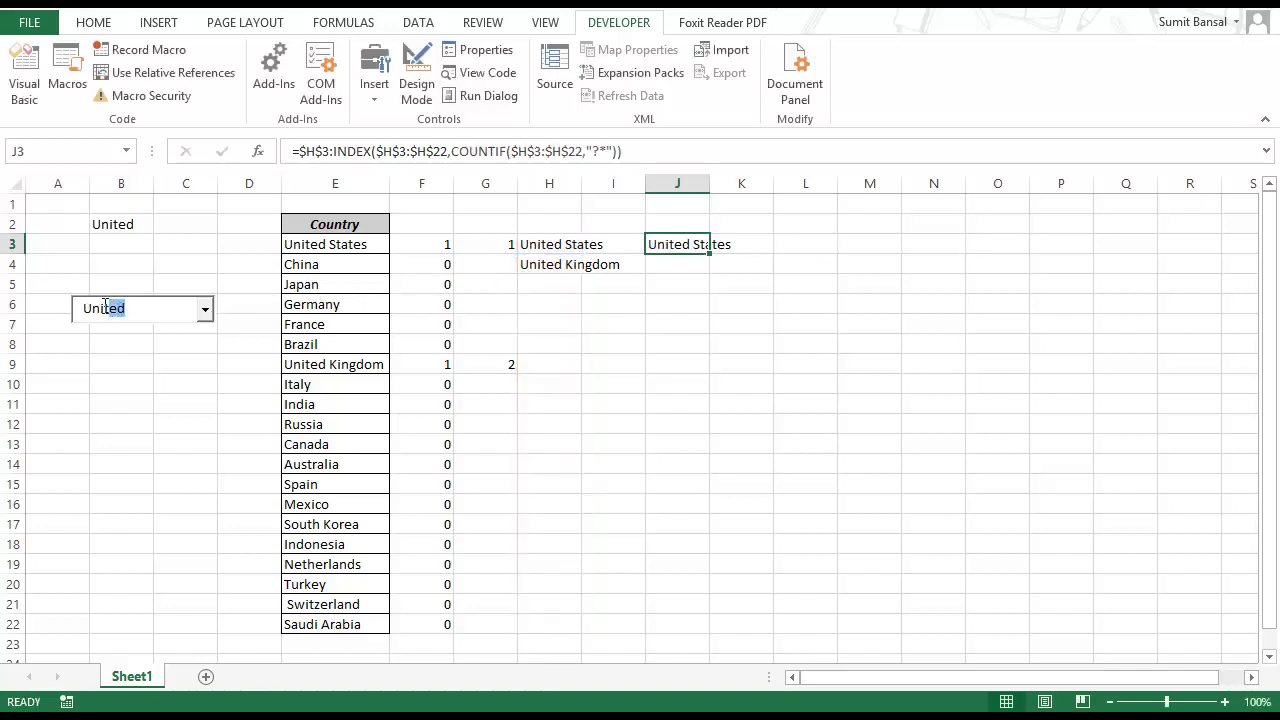
- Set the combo box text to I and evaluate the COUNTIF part of the J3 formula in place, restoring the formula
{"action": "double_click", "coordinate": [105, 307]}
{"action": "type", "text": "I"}
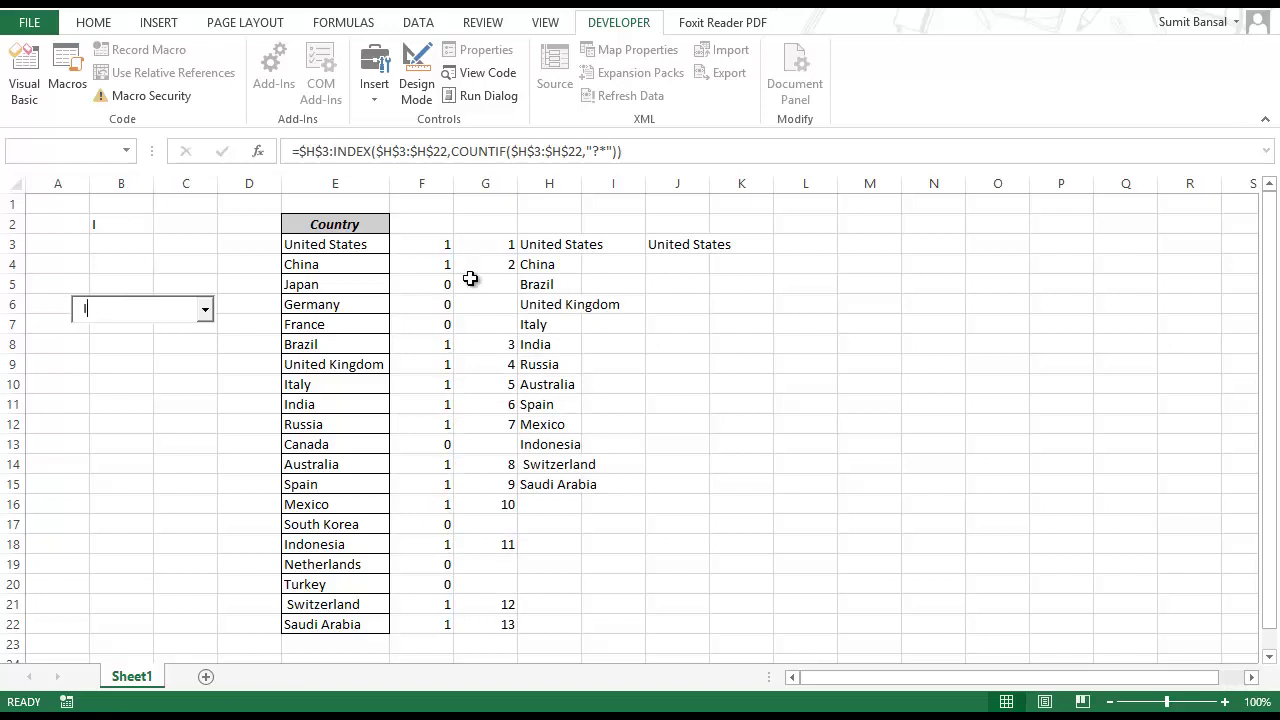
{"action": "left_click", "coordinate": [655, 248]}
{"action": "key", "text": "F2"}
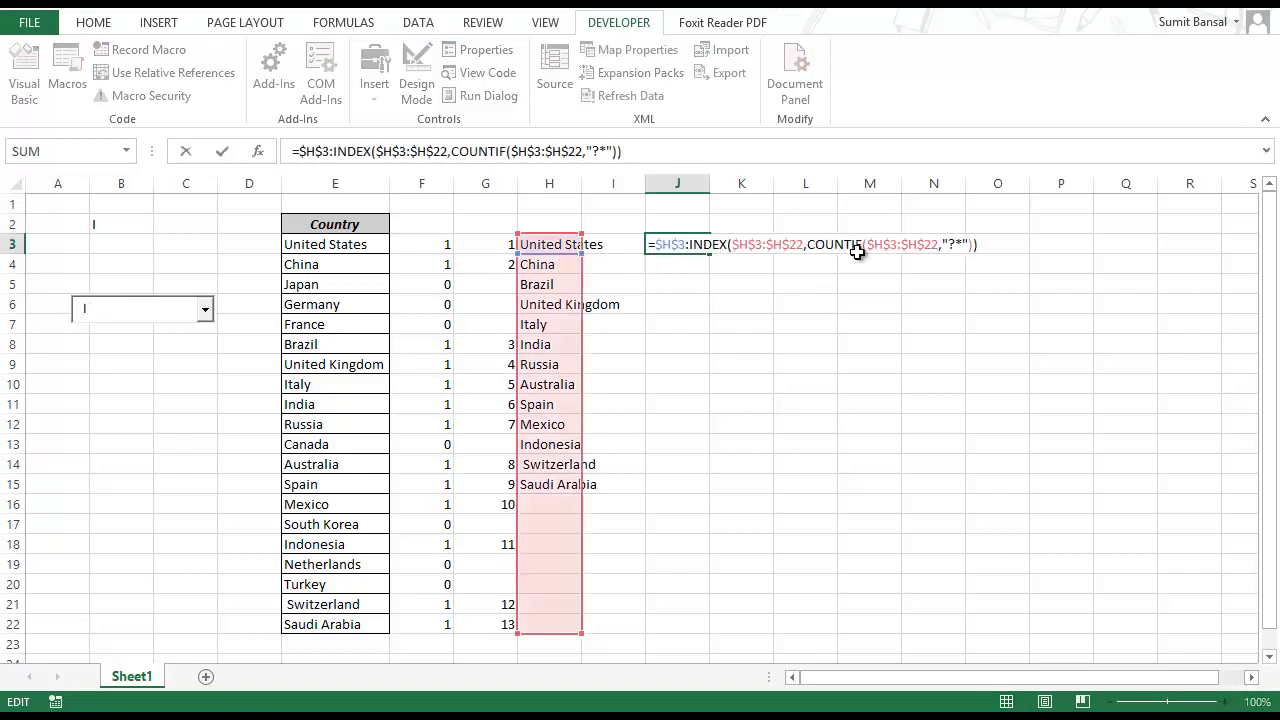
{"action": "left_click_drag", "start_coordinate": [808, 244], "coordinate": [974, 244]}
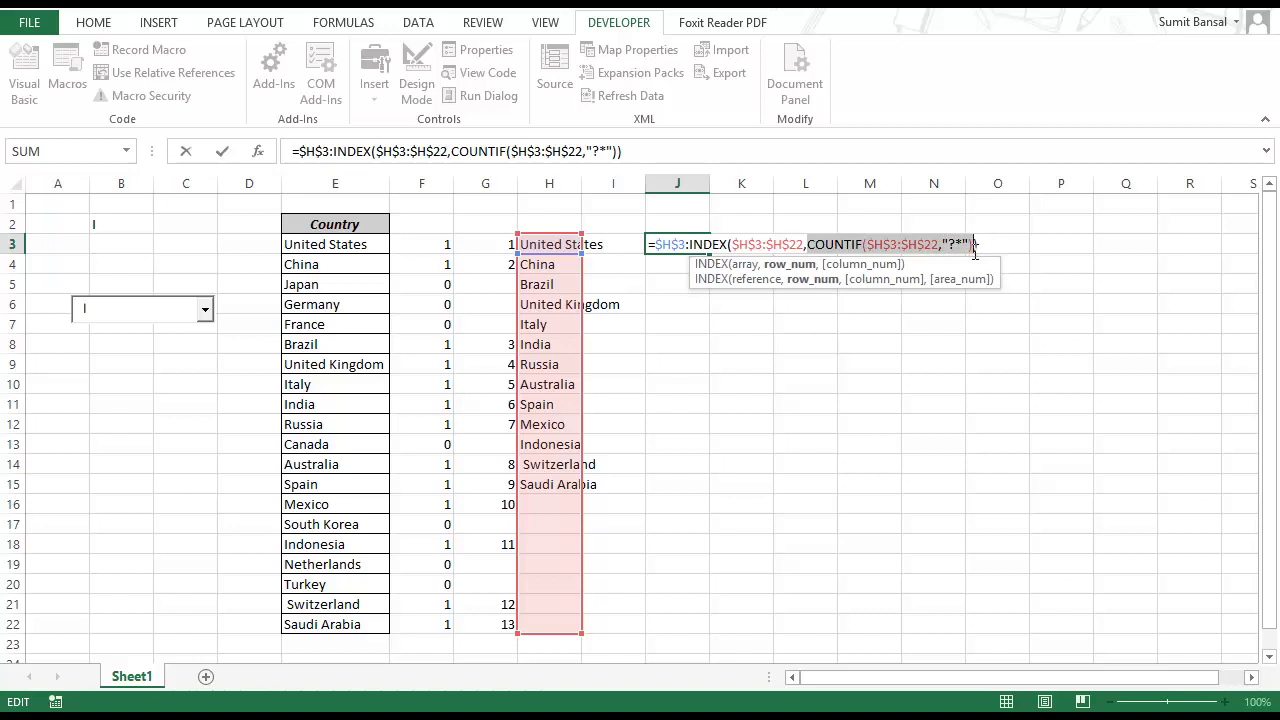
{"action": "key", "text": "F9"}
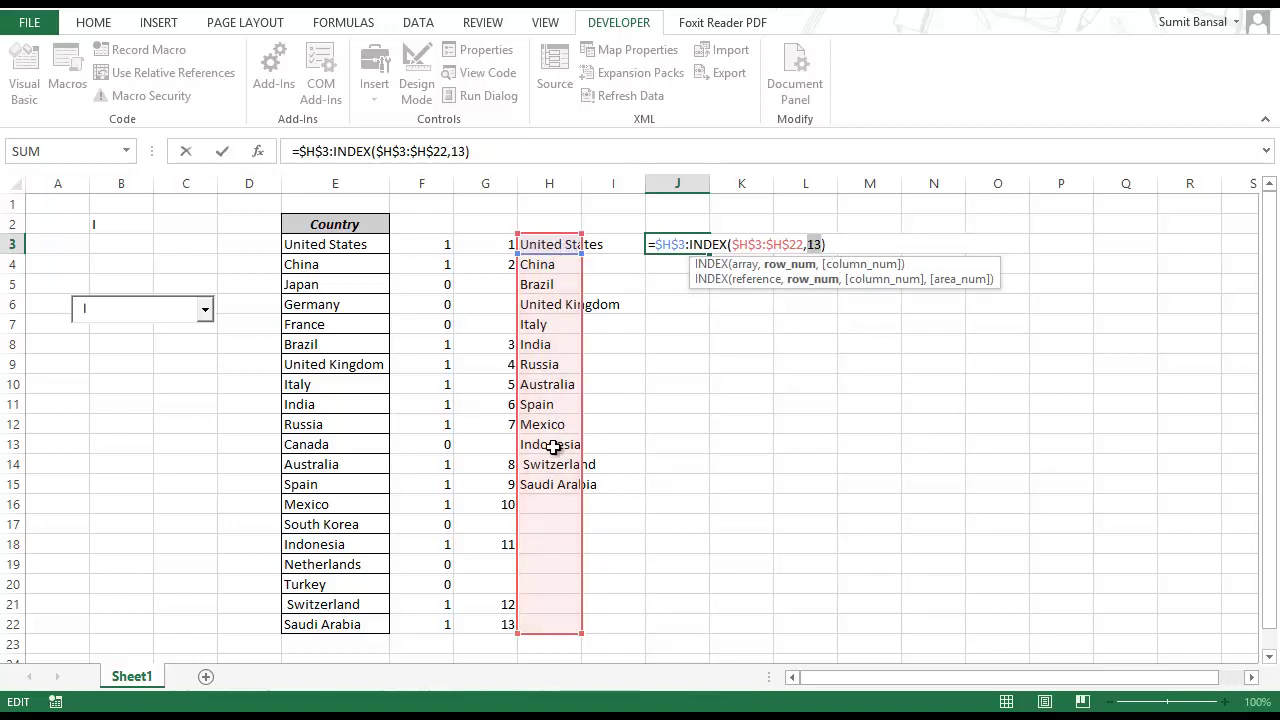
{"action": "key", "text": "ctrl+z"}
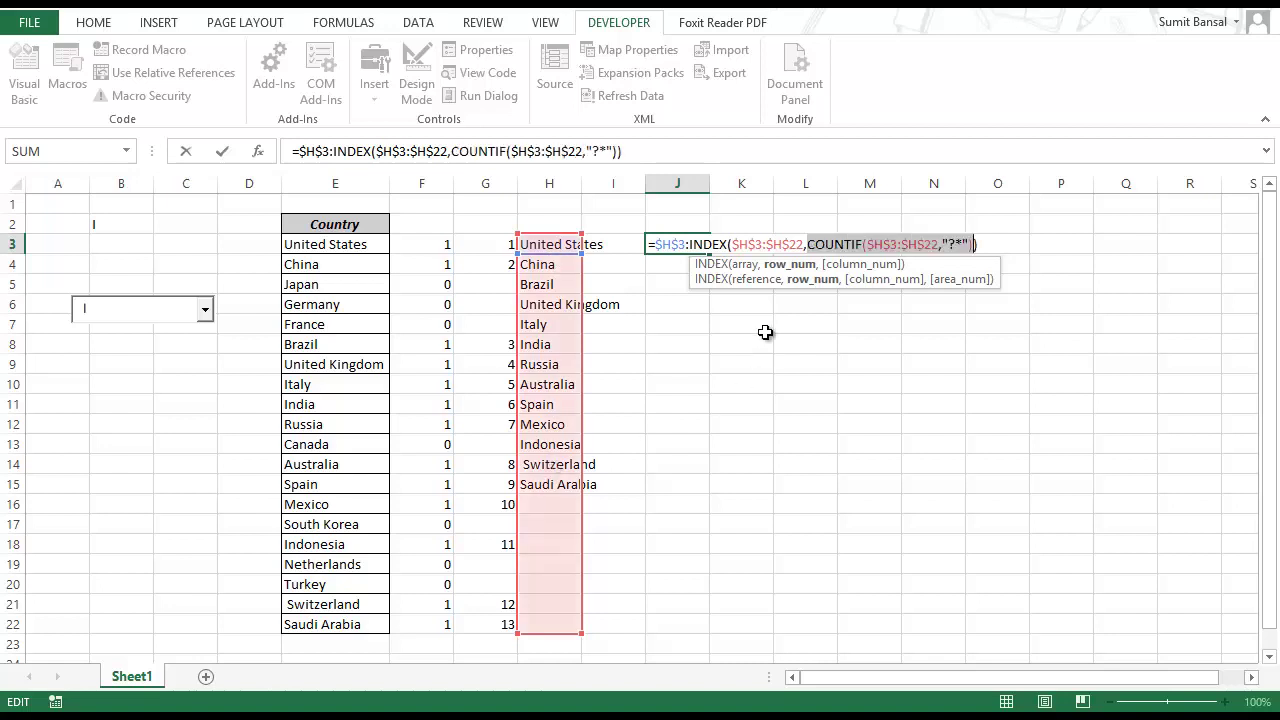
- Evaluate the INDEX part and the whole J3 formula in place, restoring the formula each time
{"action": "left_click_drag", "start_coordinate": [689, 244], "coordinate": [982, 243]}
{"action": "key", "text": "F9"}
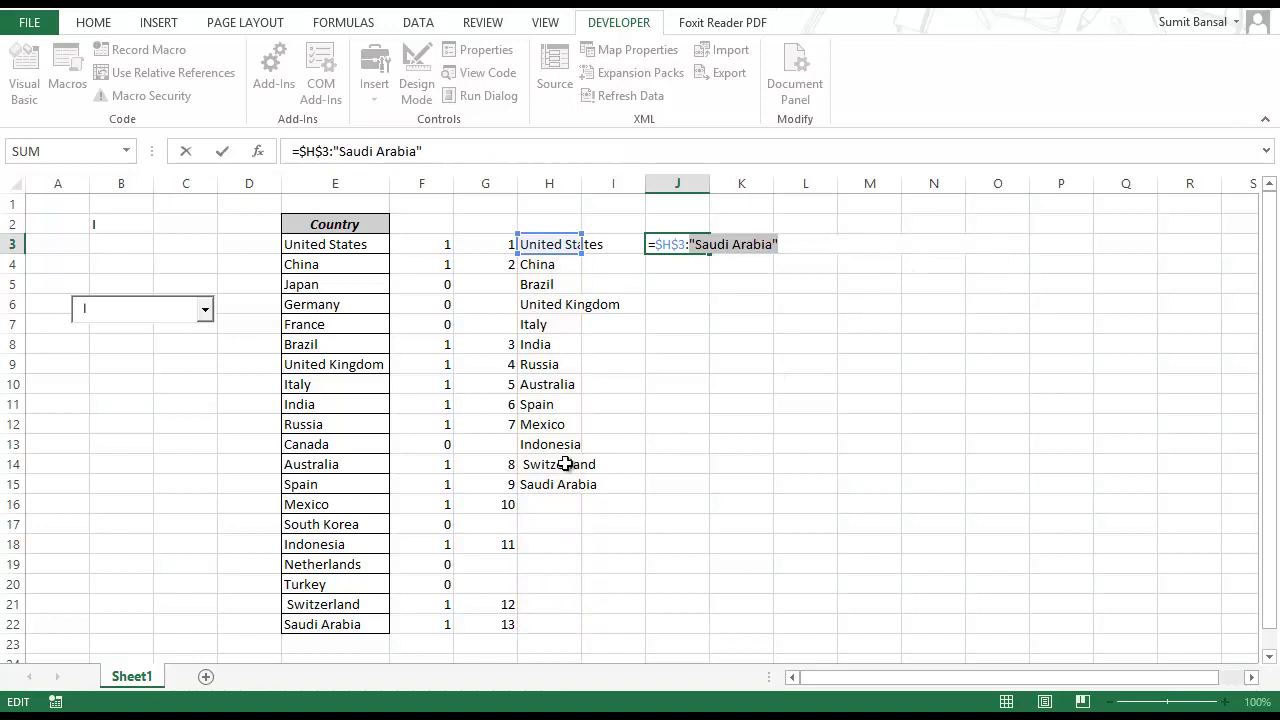
{"action": "key", "text": "ctrl+z"}
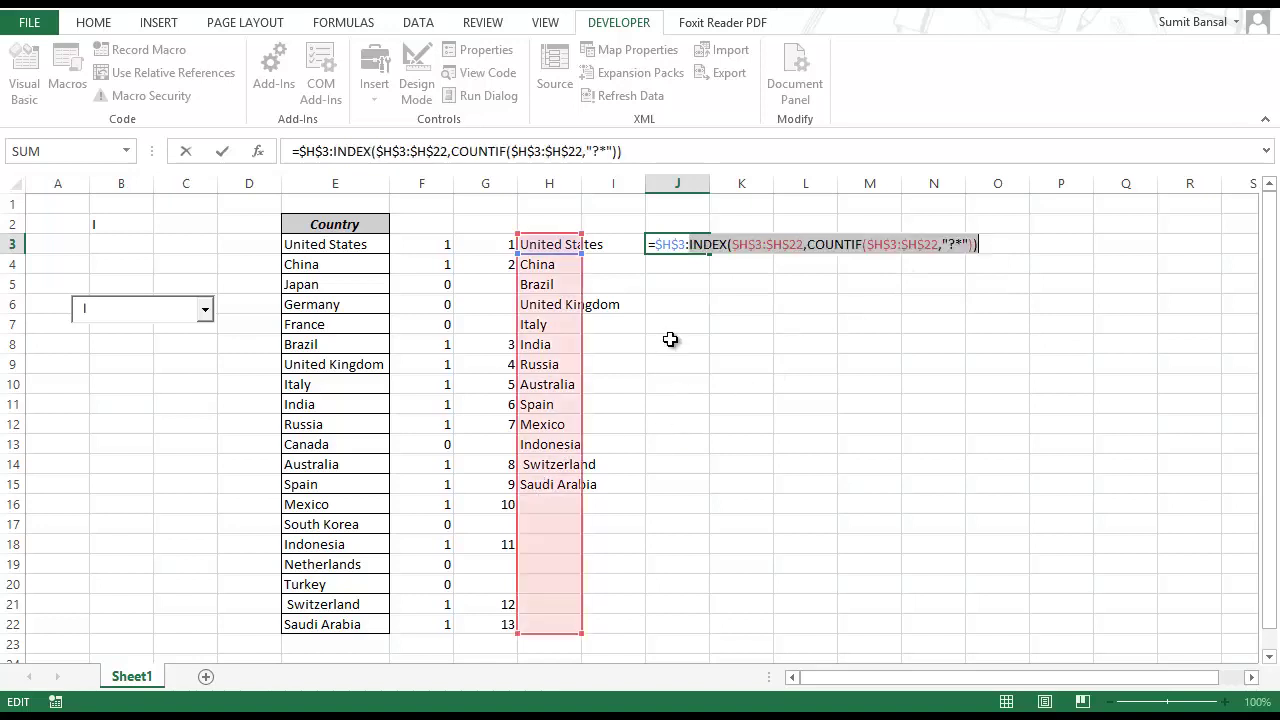
{"action": "left_click_drag", "start_coordinate": [650, 244], "coordinate": [1015, 244]}
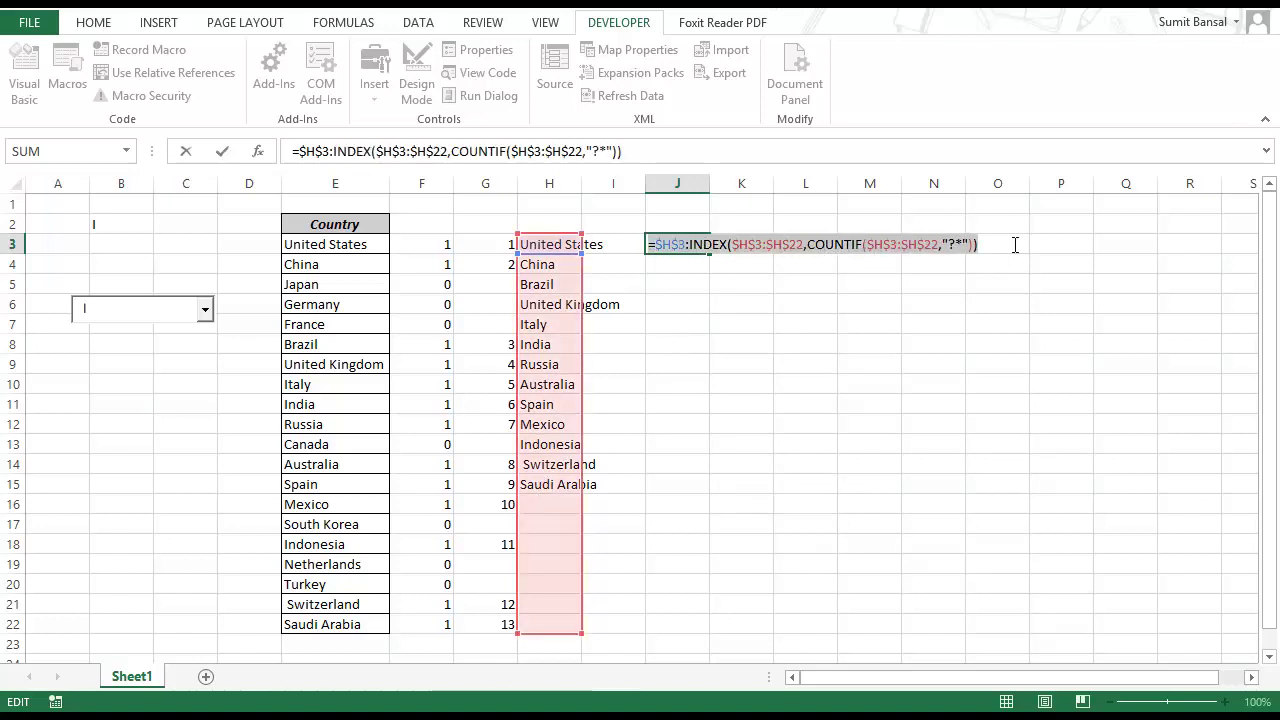
{"action": "key", "text": "F9"}
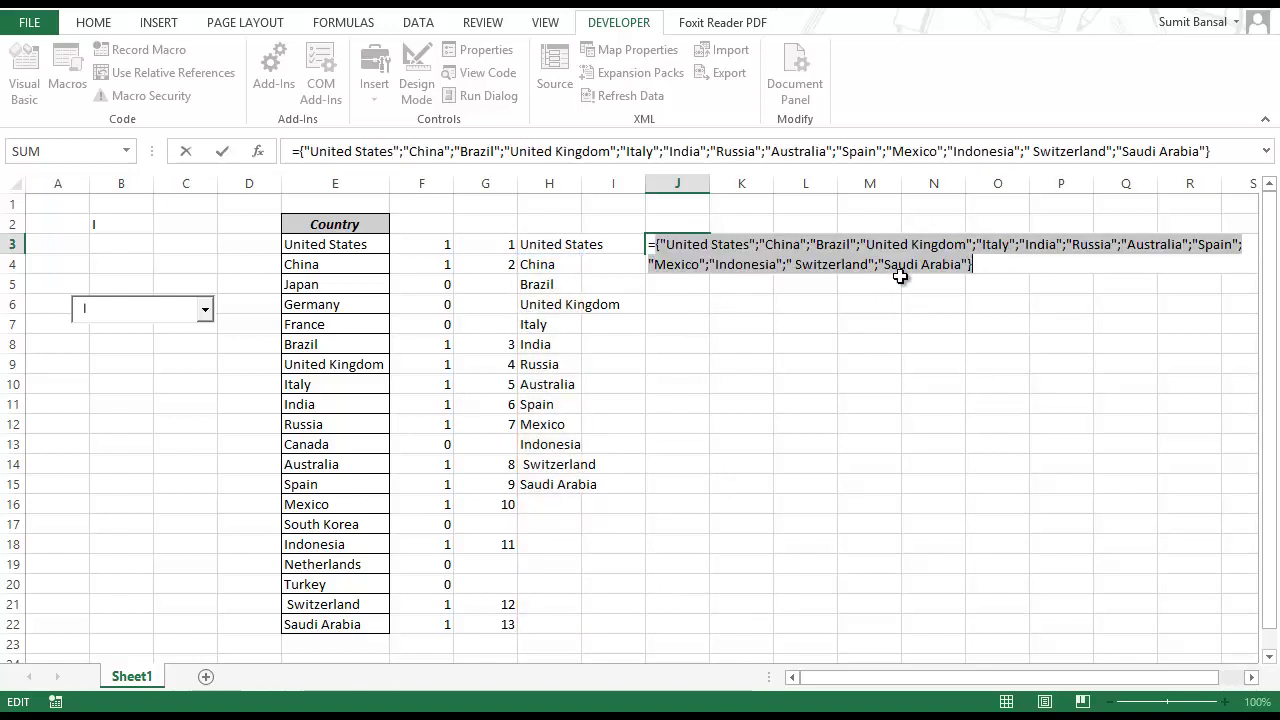
{"action": "key", "text": "ctrl+z"}
- Copy the full formula text from J3 and exit editing without changes
{"action": "left_click_drag", "start_coordinate": [1000, 245], "coordinate": [610, 243]}
{"action": "key", "text": "ctrl+c"}
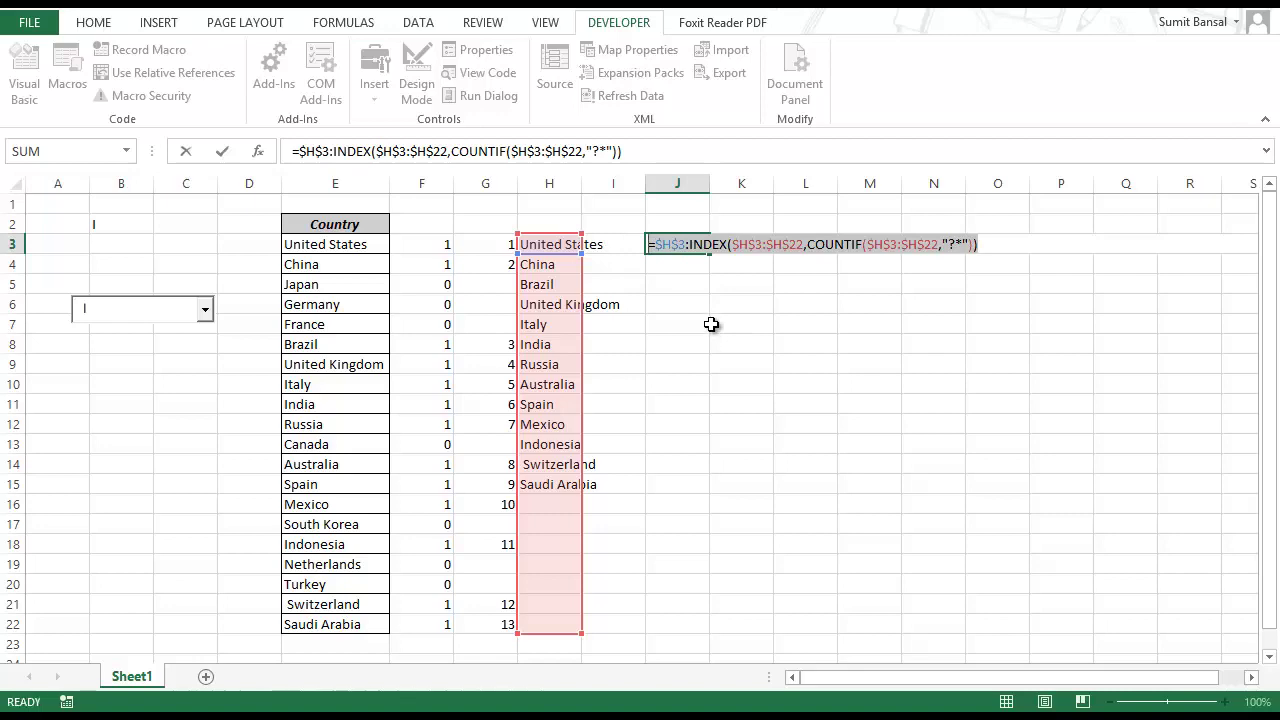
{"action": "key", "text": "Escape"}
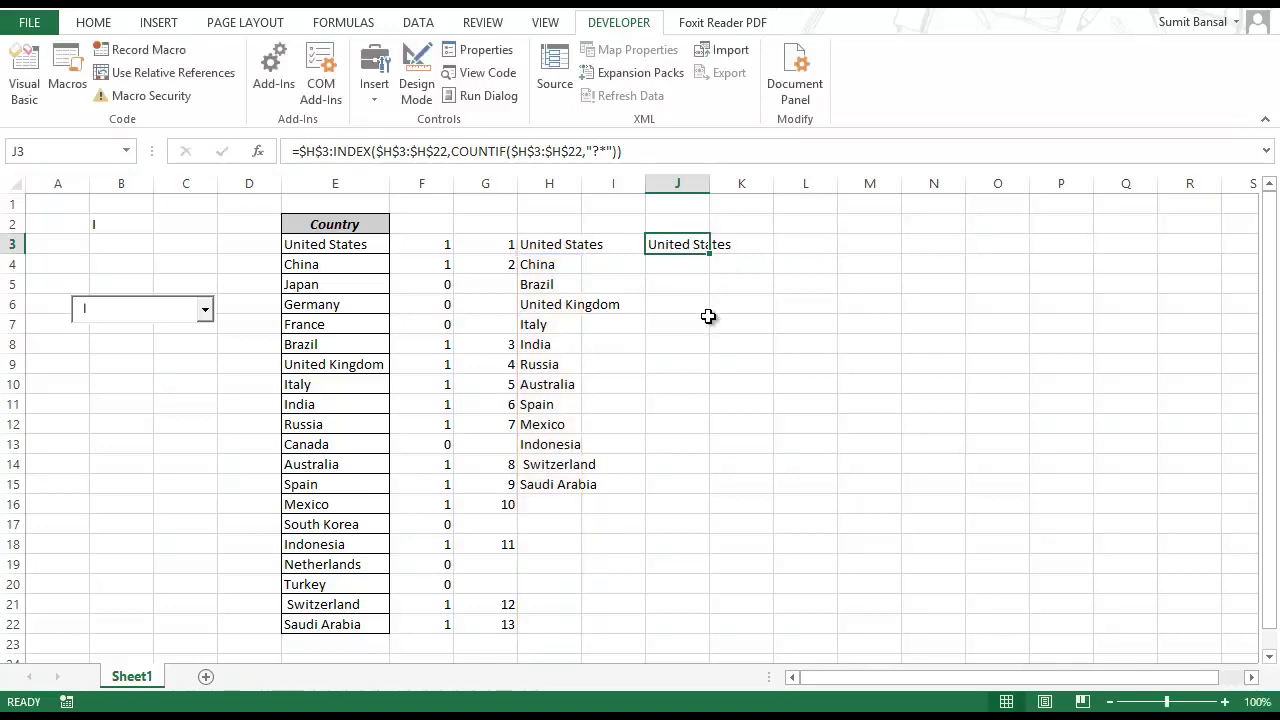
- Start a new workbook-scoped defined name that refers to =Sheet1!$H$3:INDEX($H$3:$H$22,COUNTIF($H$3:$H$22,"?*")), using the copied formula without its extra equals sign
{"action": "left_click", "coordinate": [366, 24]}
{"action": "left_click", "coordinate": [564, 100]}
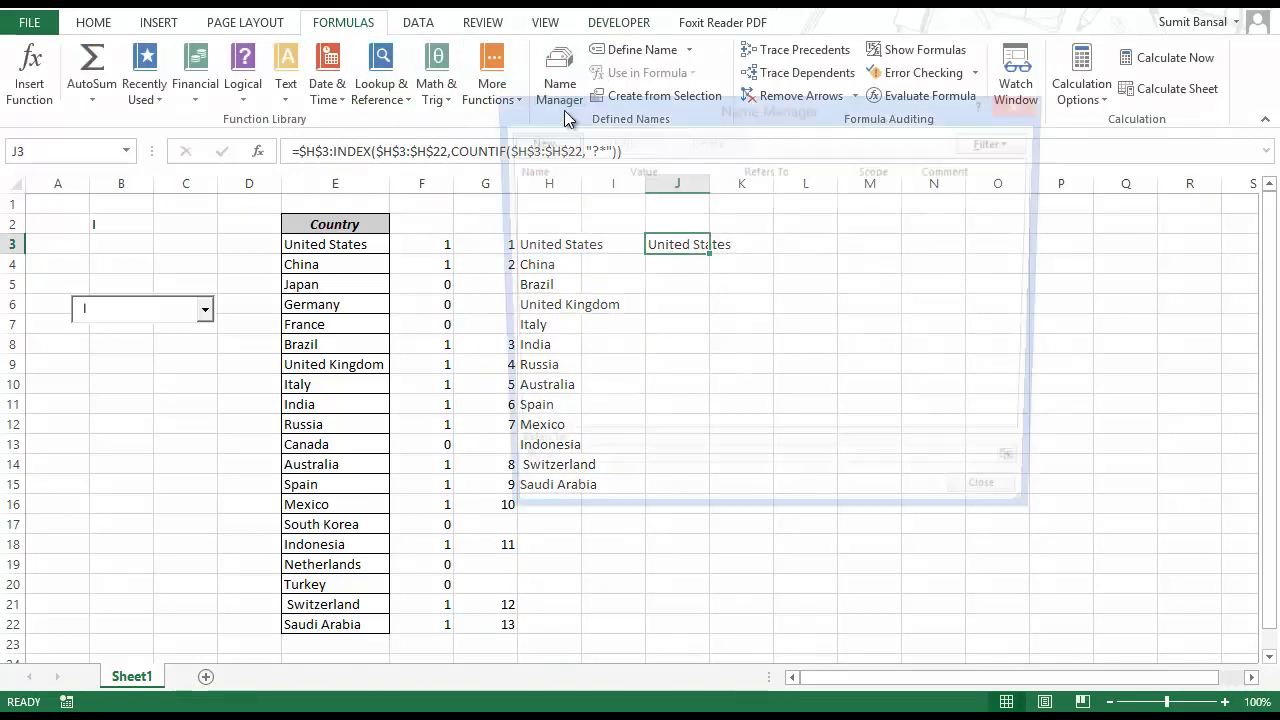
{"action": "left_click", "coordinate": [551, 151]}
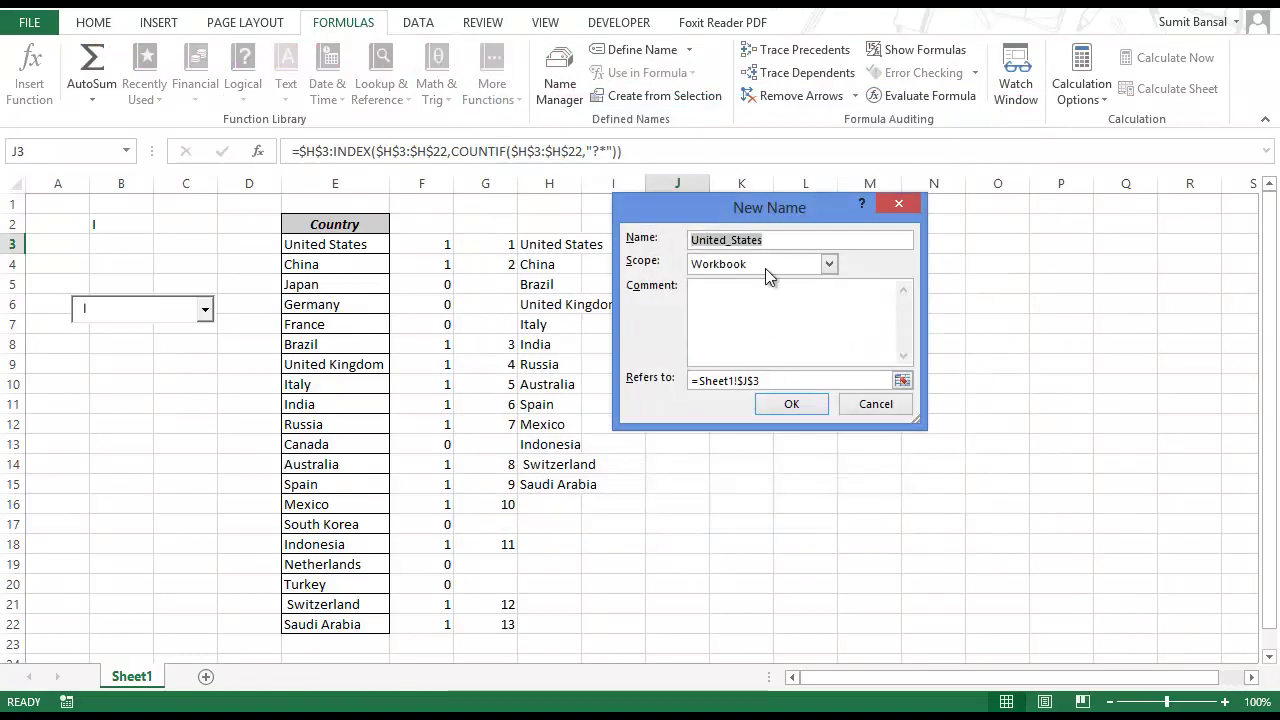
{"action": "left_click_drag", "start_coordinate": [776, 210], "coordinate": [890, 210]}
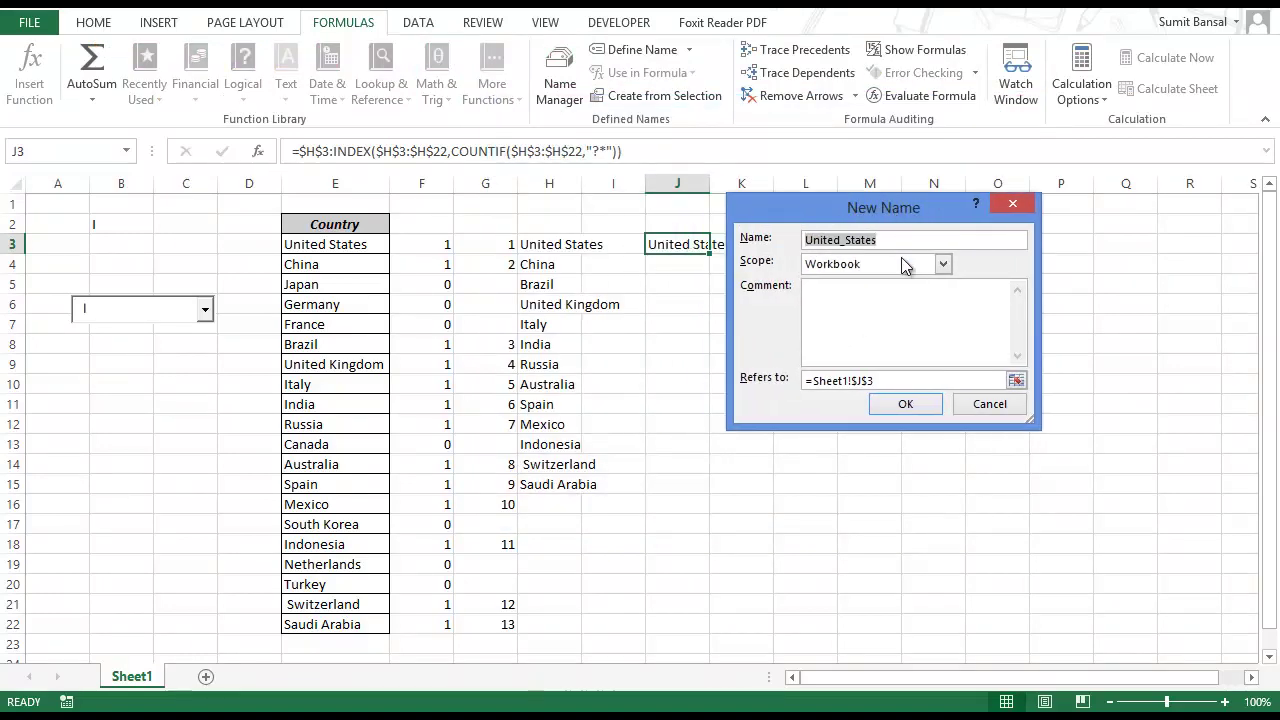
{"action": "left_click", "coordinate": [884, 381]}
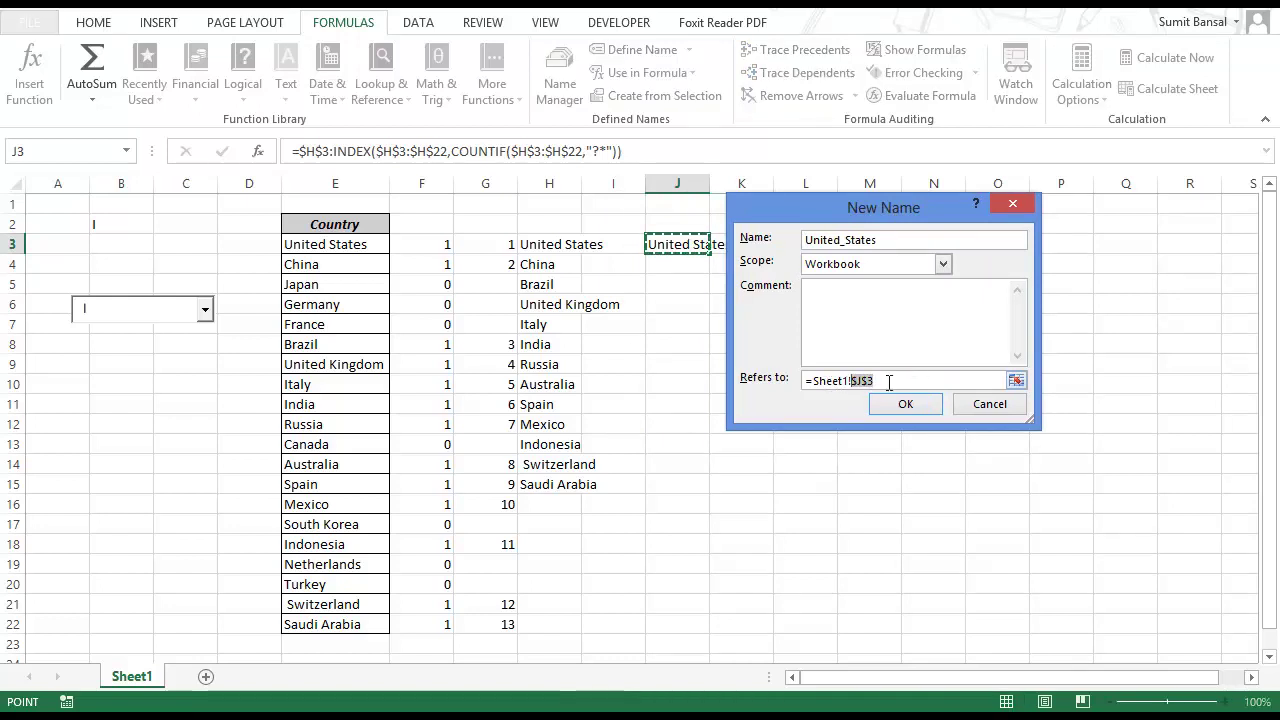
{"action": "key", "text": "ctrl+v"}
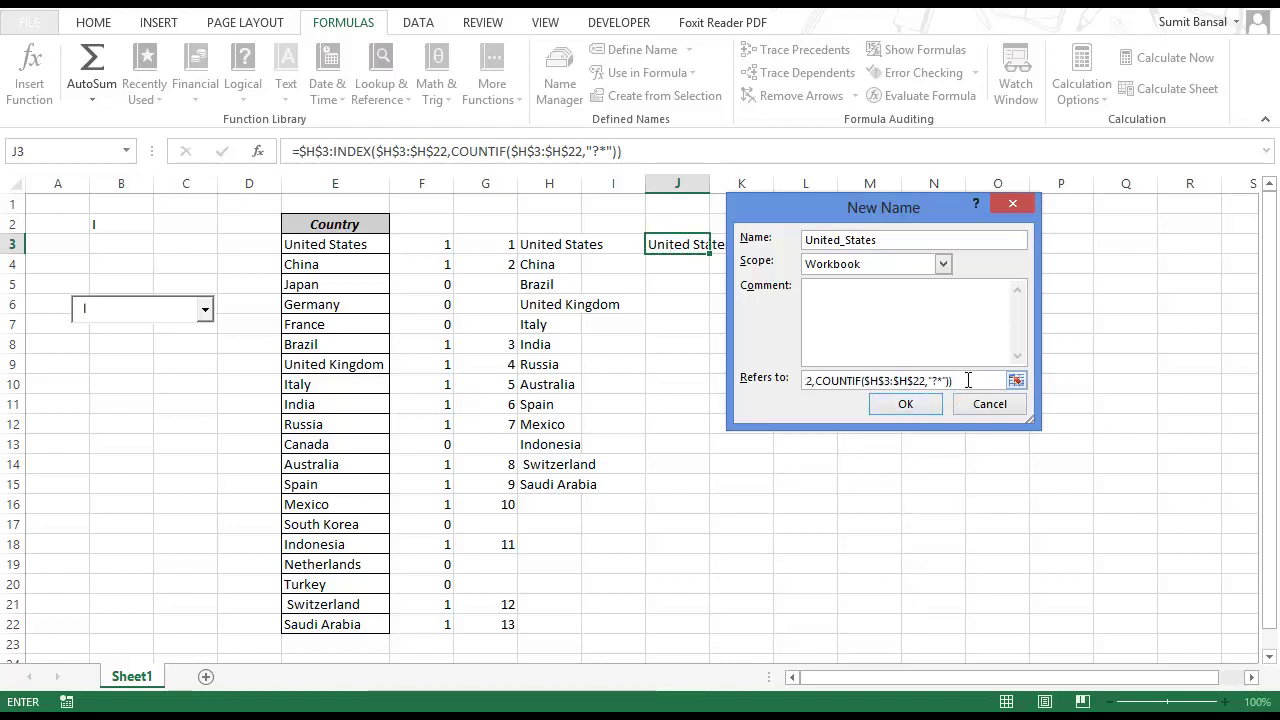
{"action": "left_click", "coordinate": [968, 380]}
{"action": "key", "text": "Home"}
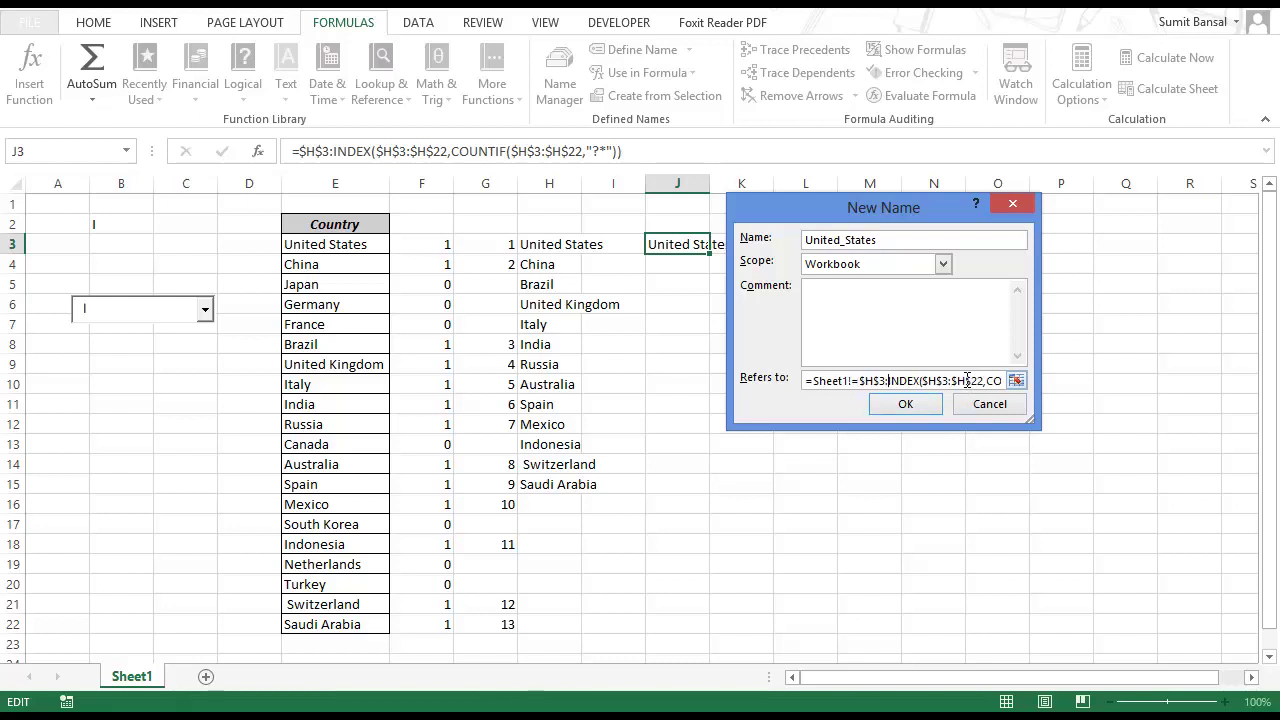
{"action": "key", "text": "Delete"}
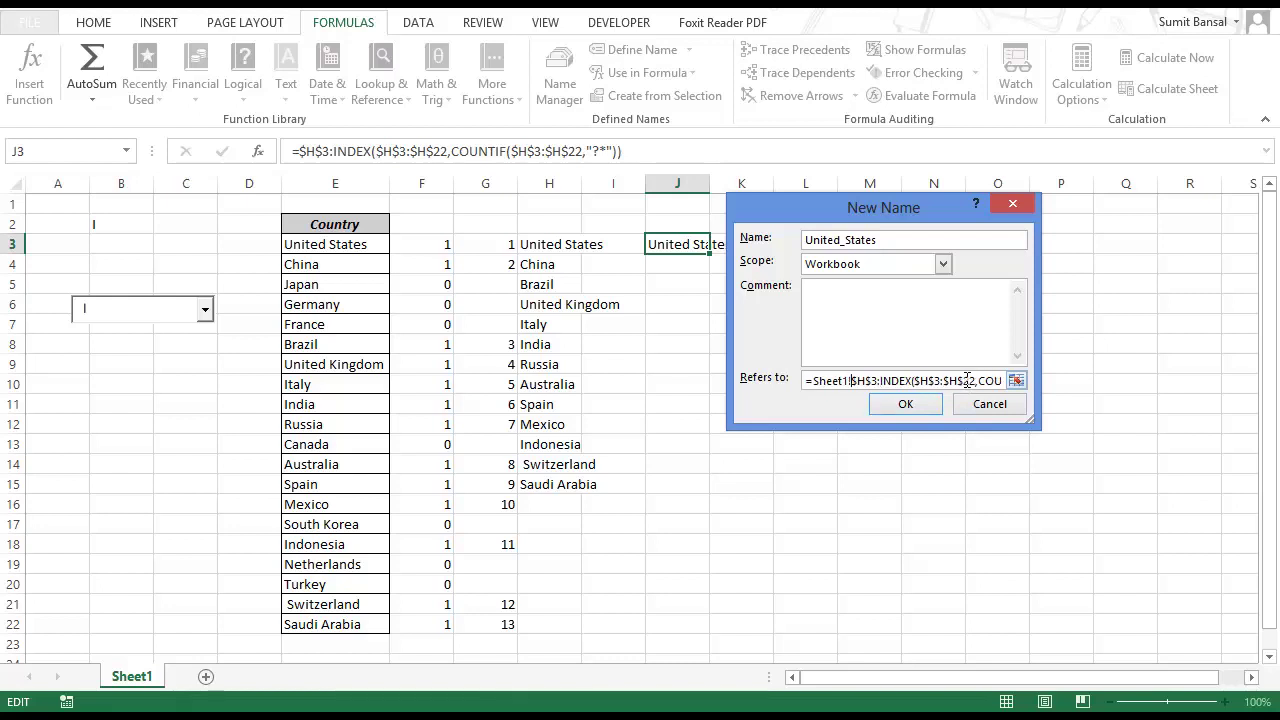
- Name the new range DropDownList, save it, and close the Name Manager
{"action": "left_click_drag", "start_coordinate": [880, 240], "coordinate": [776, 246]}
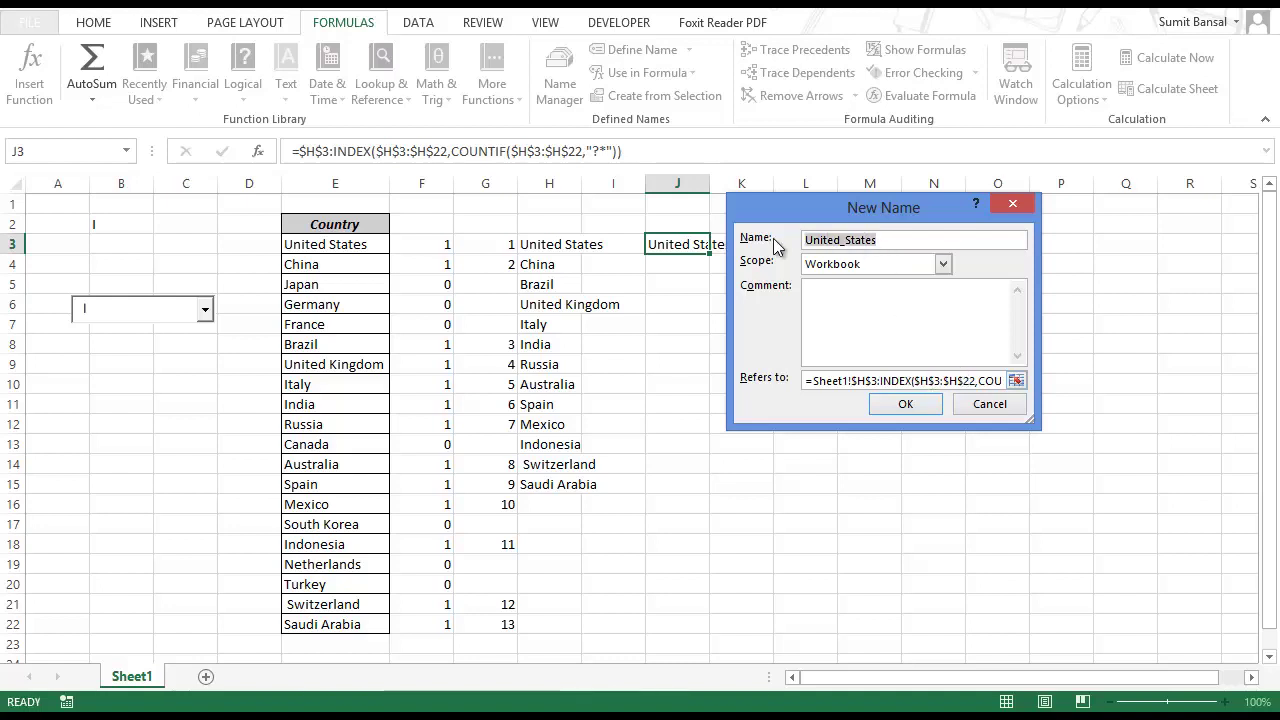
{"action": "type", "text": "DropDo"}
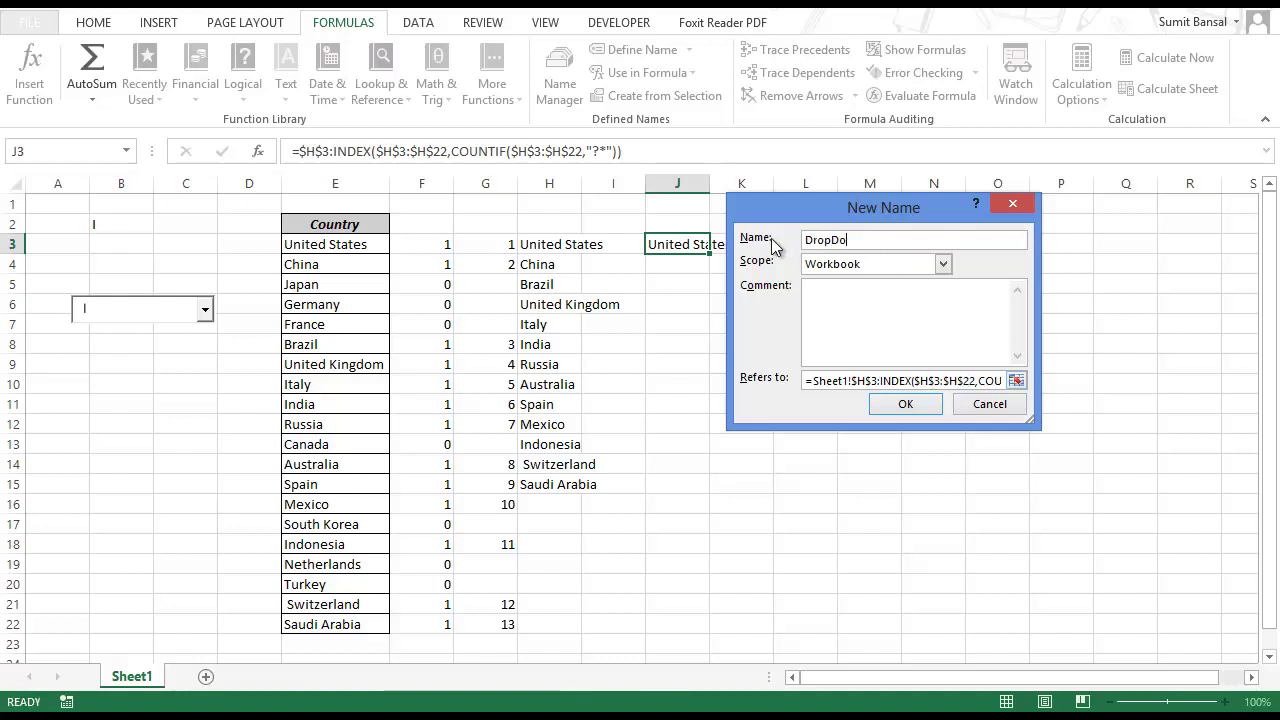
{"action": "type", "text": "wnList"}
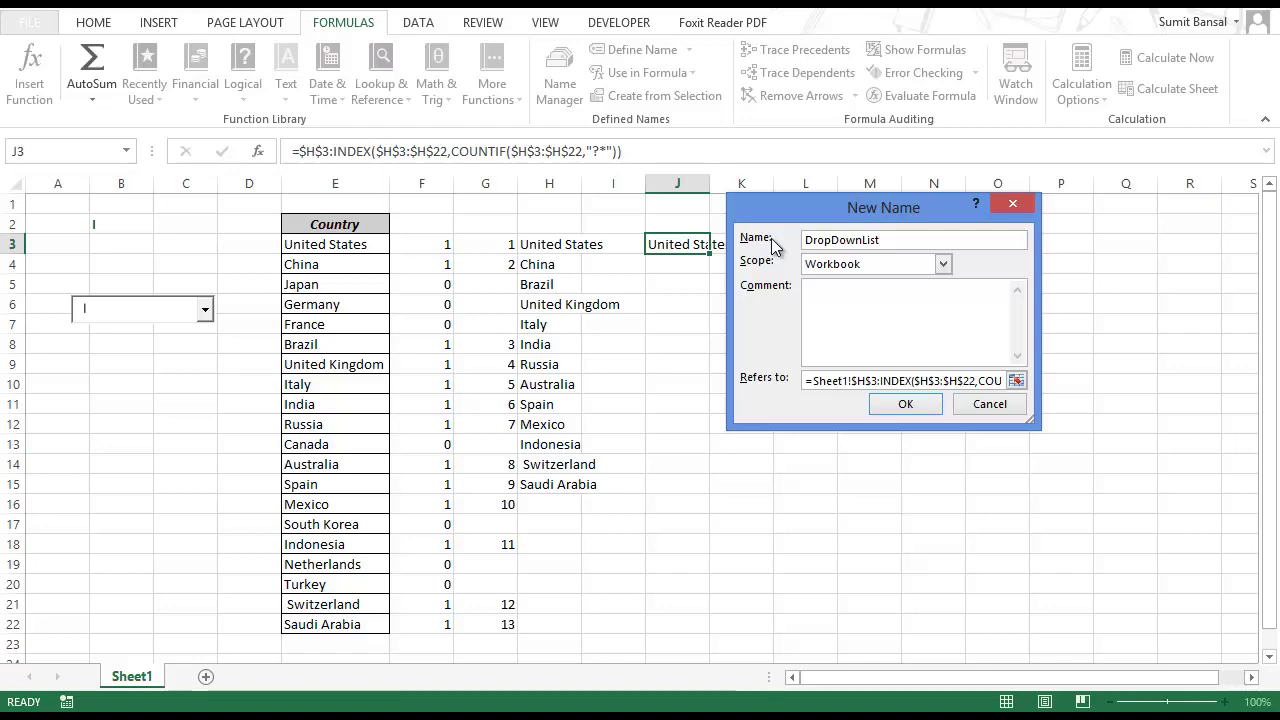
{"action": "left_click", "coordinate": [906, 410]}
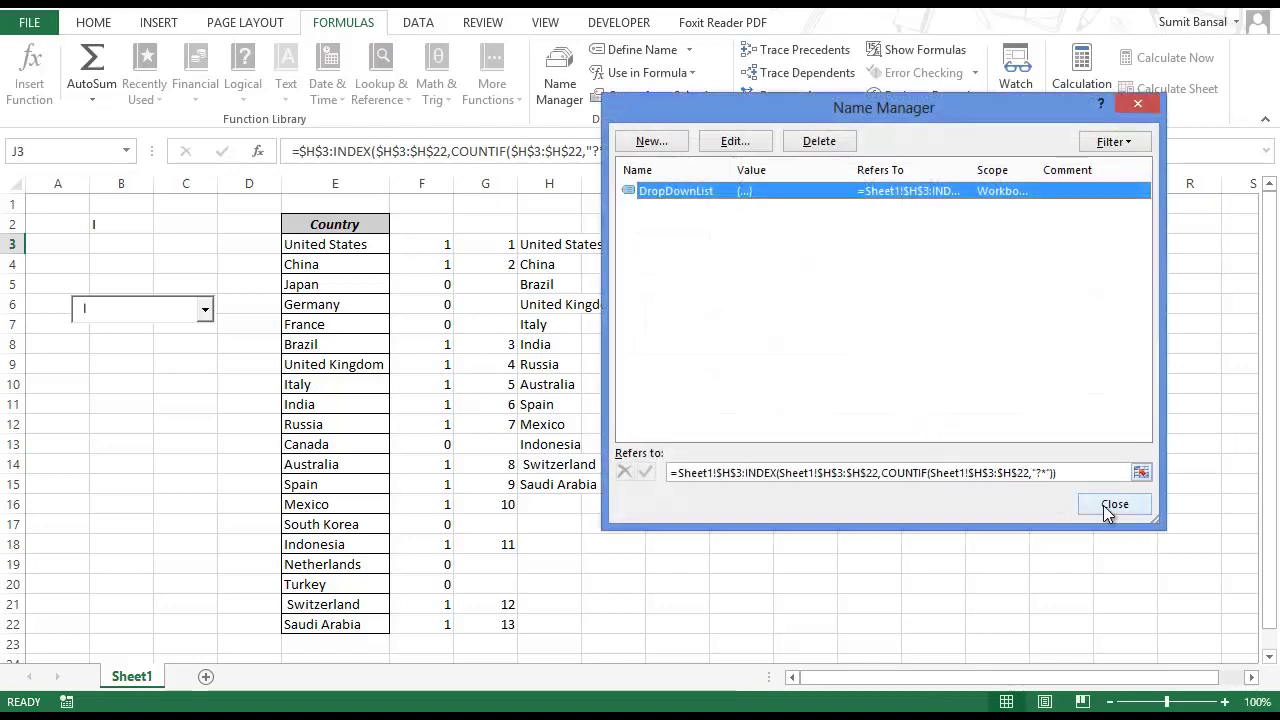
{"action": "left_click", "coordinate": [1112, 505]}
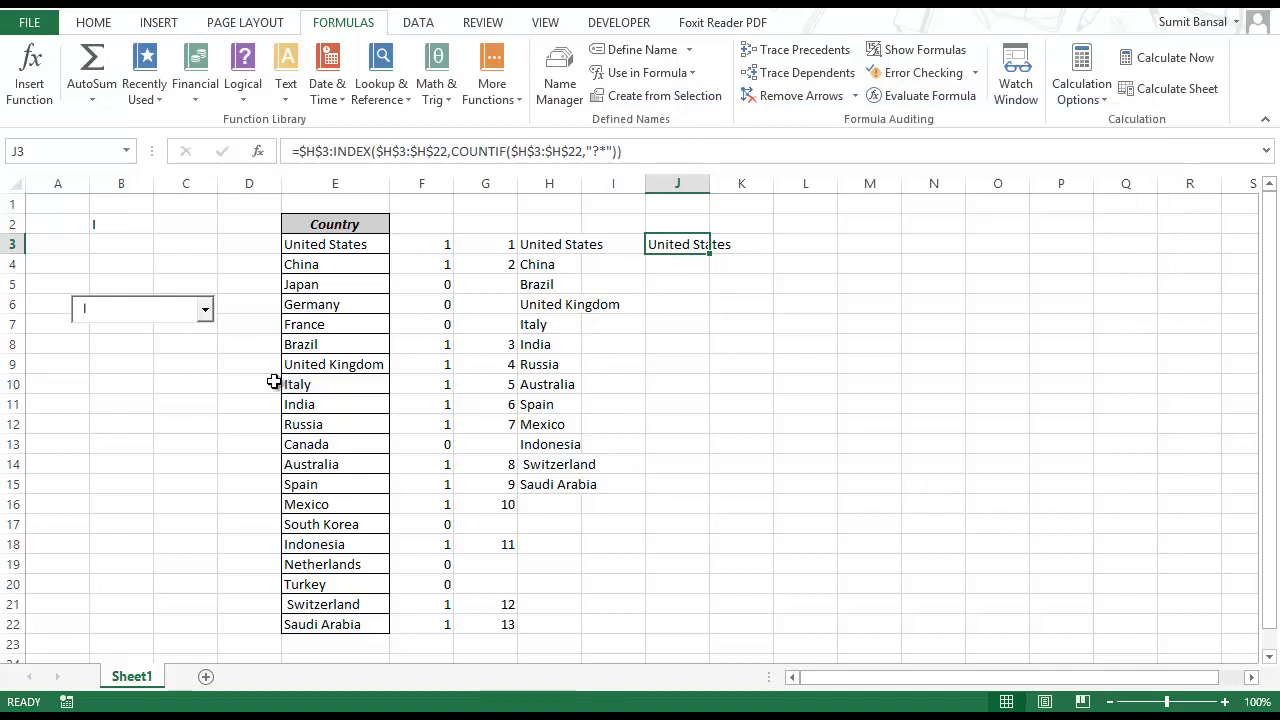
- Clear the text in the combo box and return to the worksheet
{"action": "left_click", "coordinate": [124, 312]}
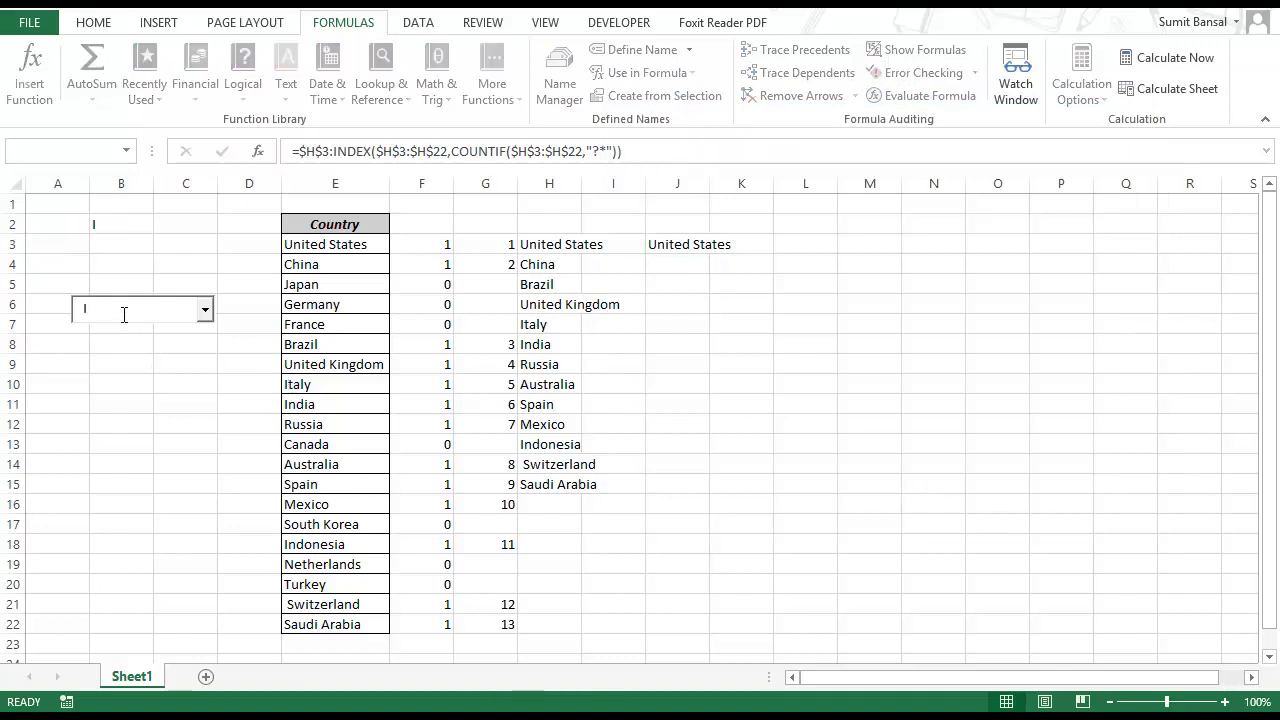
{"action": "key", "text": "BackSpace"}
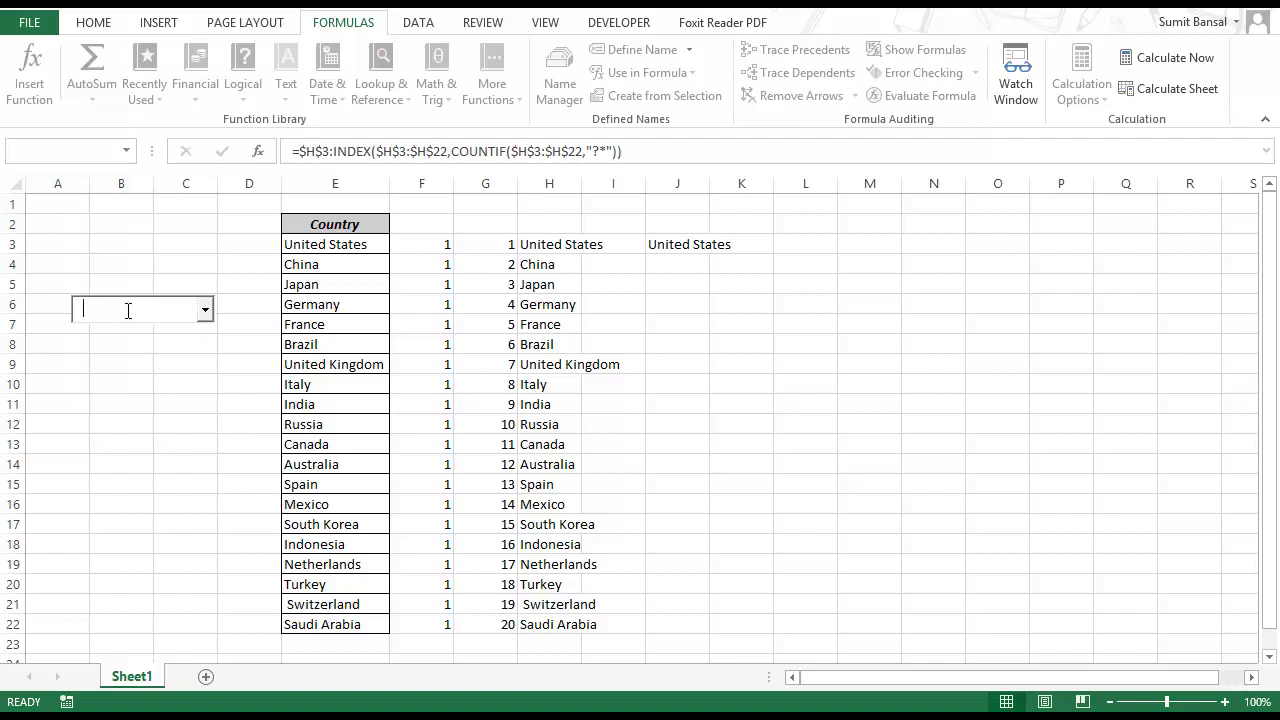
{"action": "key", "text": "Escape"}
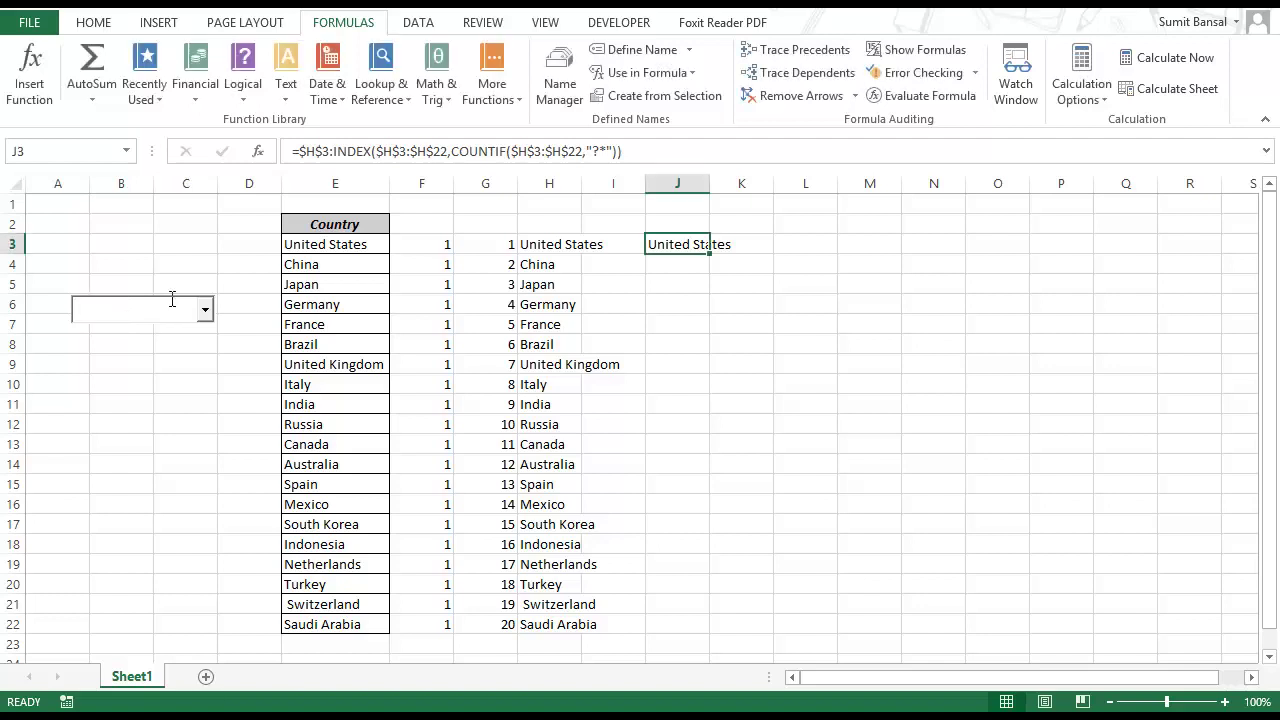
- Turn on Design Mode and open the combo box's Change event procedure in the VBA editor
{"action": "left_click", "coordinate": [596, 24]}
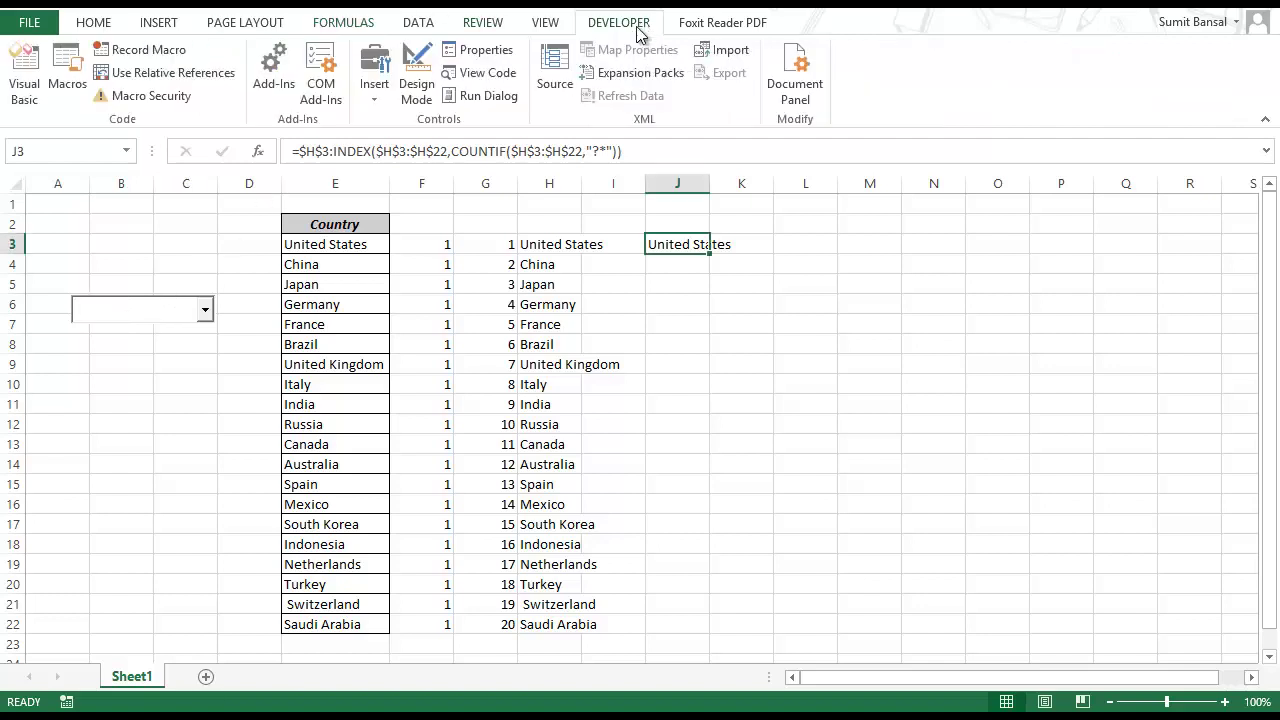
{"action": "left_click", "coordinate": [416, 70]}
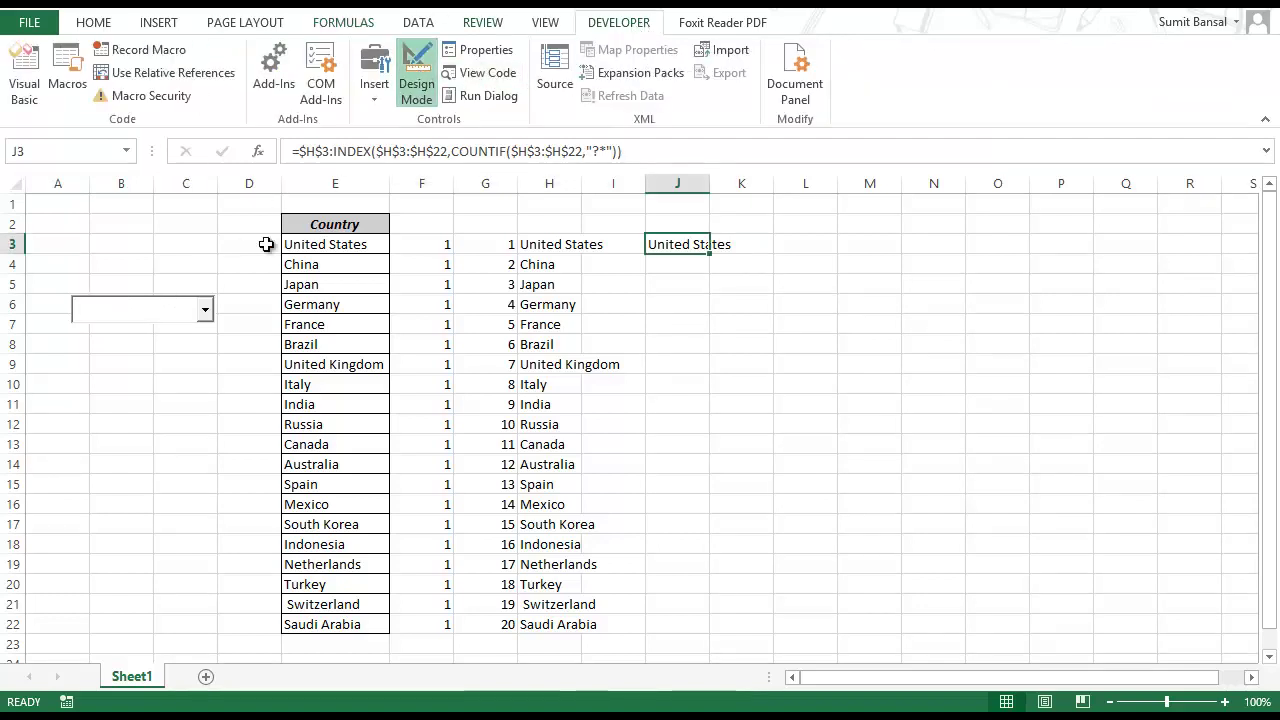
{"action": "double_click", "coordinate": [150, 312]}
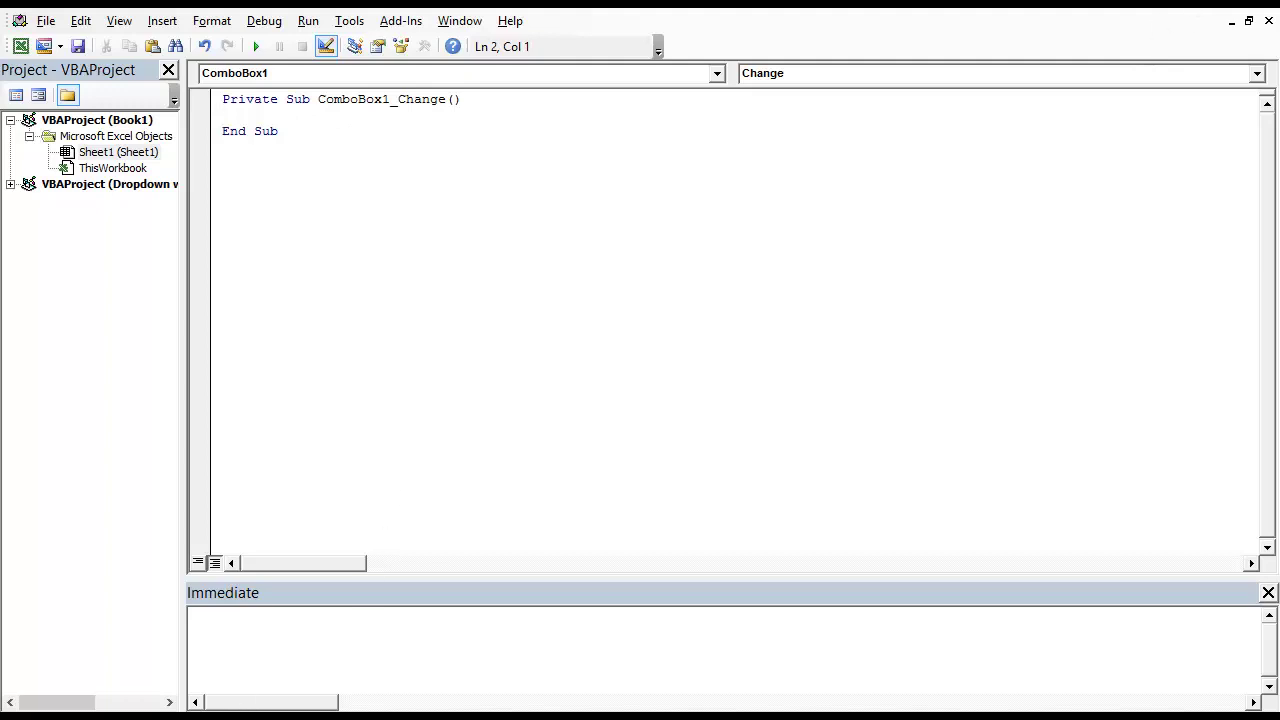
- Switch to the Trump Excel article in Chrome and copy the ComboBox1_Change code from step 9
{"action": "mouse_move", "coordinate": [170, 712]}
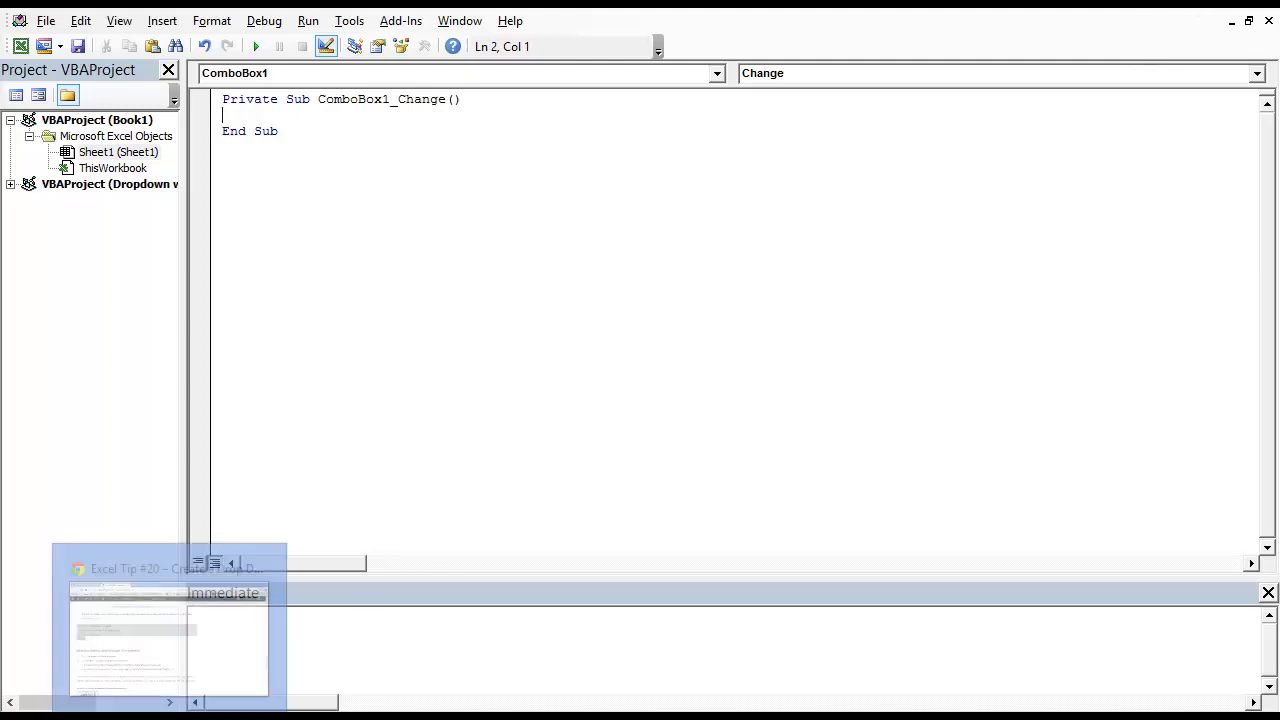
{"action": "left_click", "coordinate": [188, 636]}
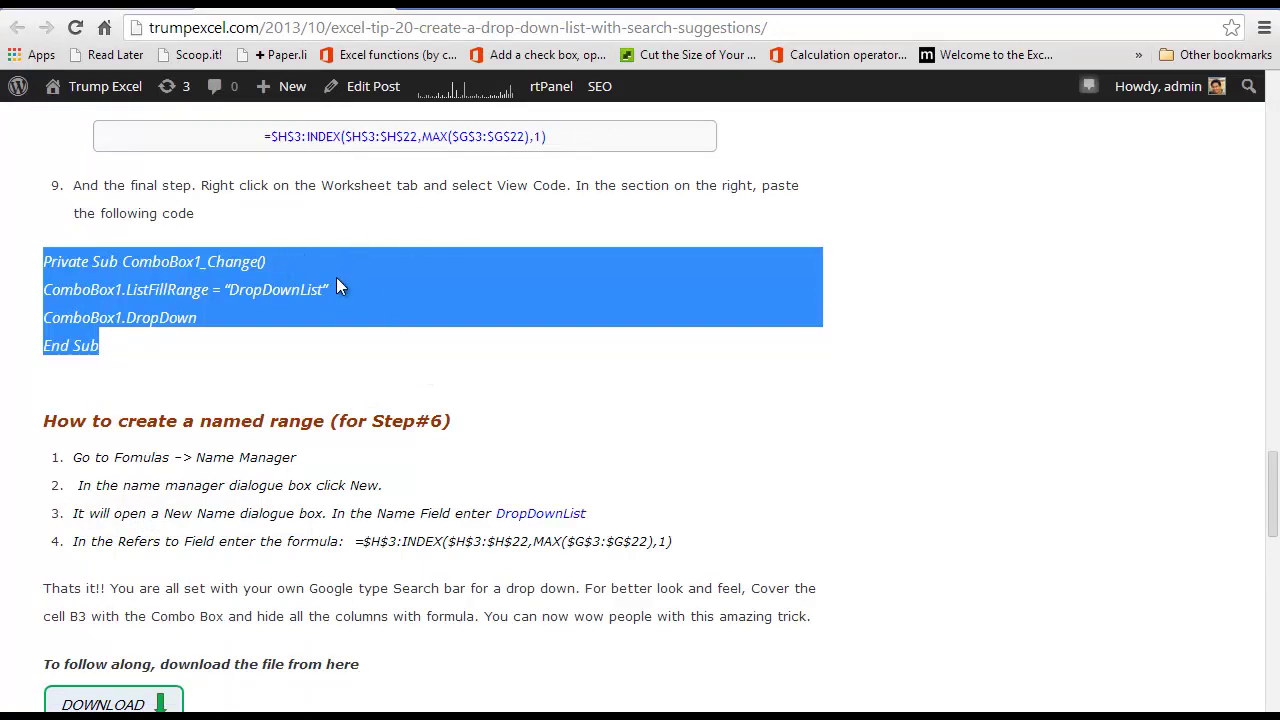
{"action": "scroll", "coordinate": [336, 277], "scroll_direction": "up", "scroll_amount": 20}
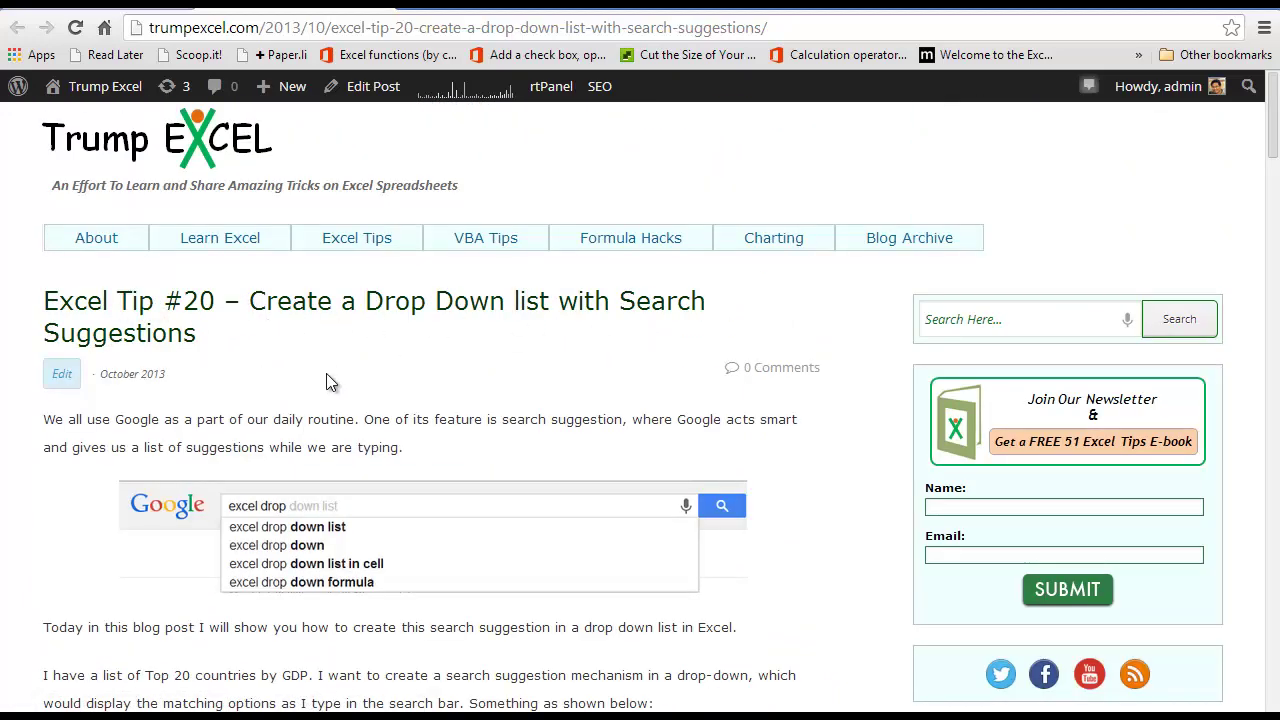
{"action": "scroll", "coordinate": [329, 380], "scroll_direction": "down", "scroll_amount": 4}
{"action": "scroll", "coordinate": [330, 381], "scroll_direction": "down", "scroll_amount": 14}
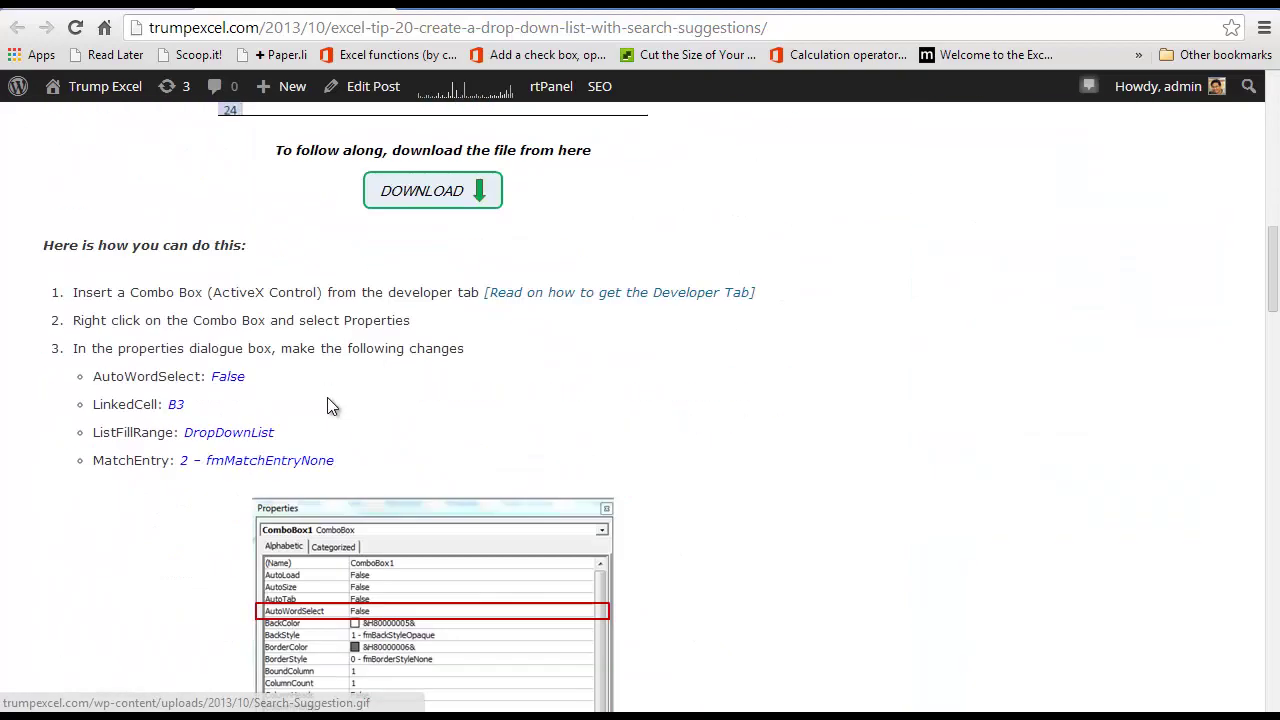
{"action": "scroll", "coordinate": [329, 400], "scroll_direction": "down", "scroll_amount": 9}
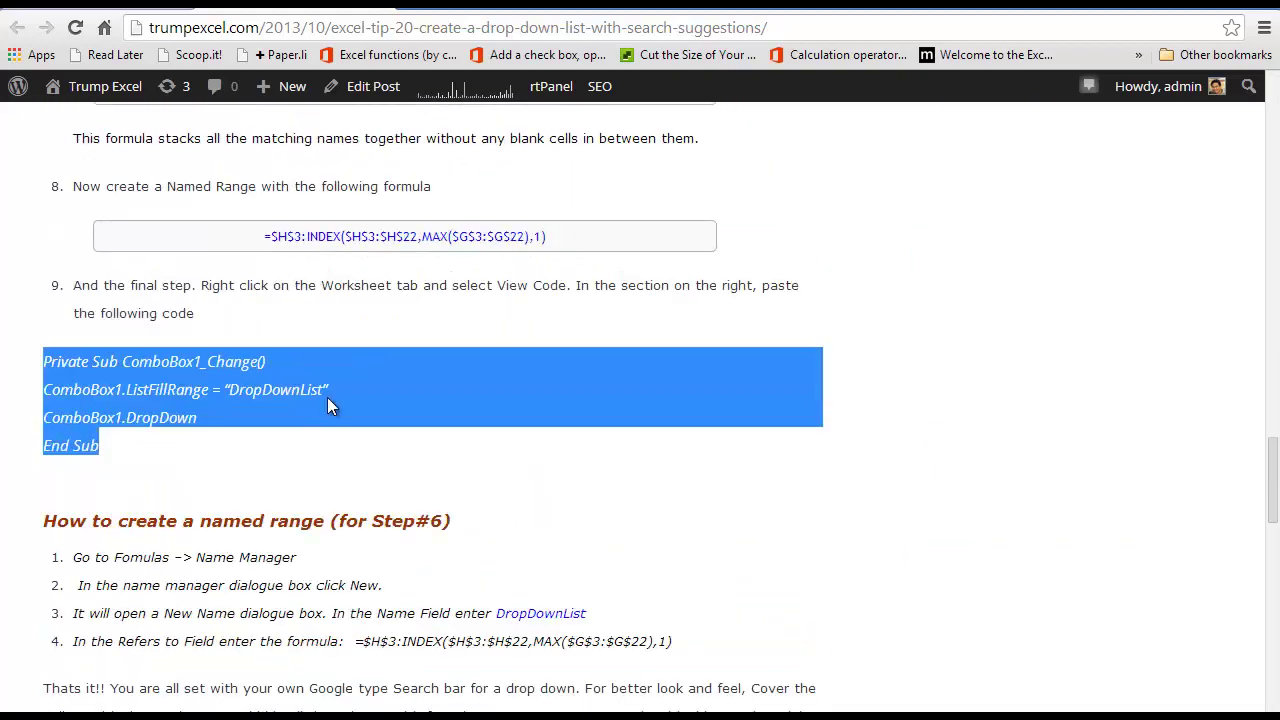
{"action": "left_click_drag", "start_coordinate": [95, 346], "coordinate": [47, 261]}
{"action": "key", "text": "ctrl+c"}
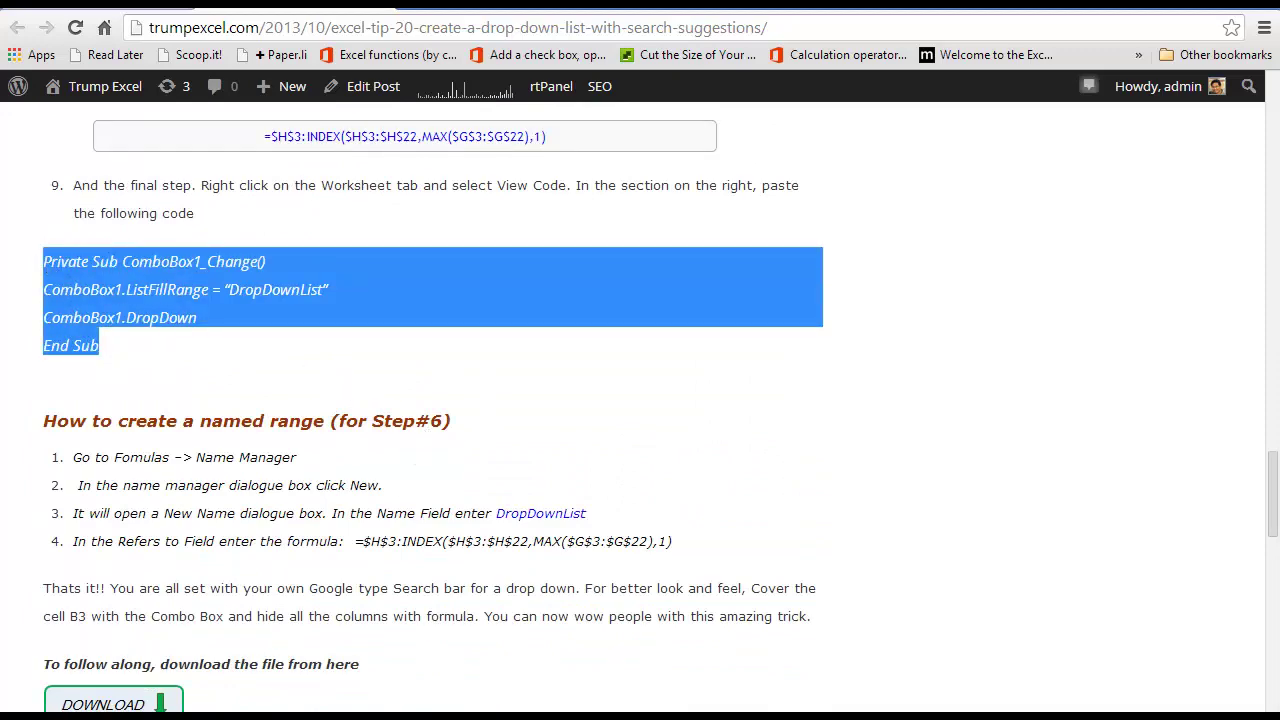
- Return to the VBA editor and replace the empty ComboBox1_Change procedure with the copied code
{"action": "mouse_move", "coordinate": [350, 712]}
{"action": "left_click", "coordinate": [571, 628]}
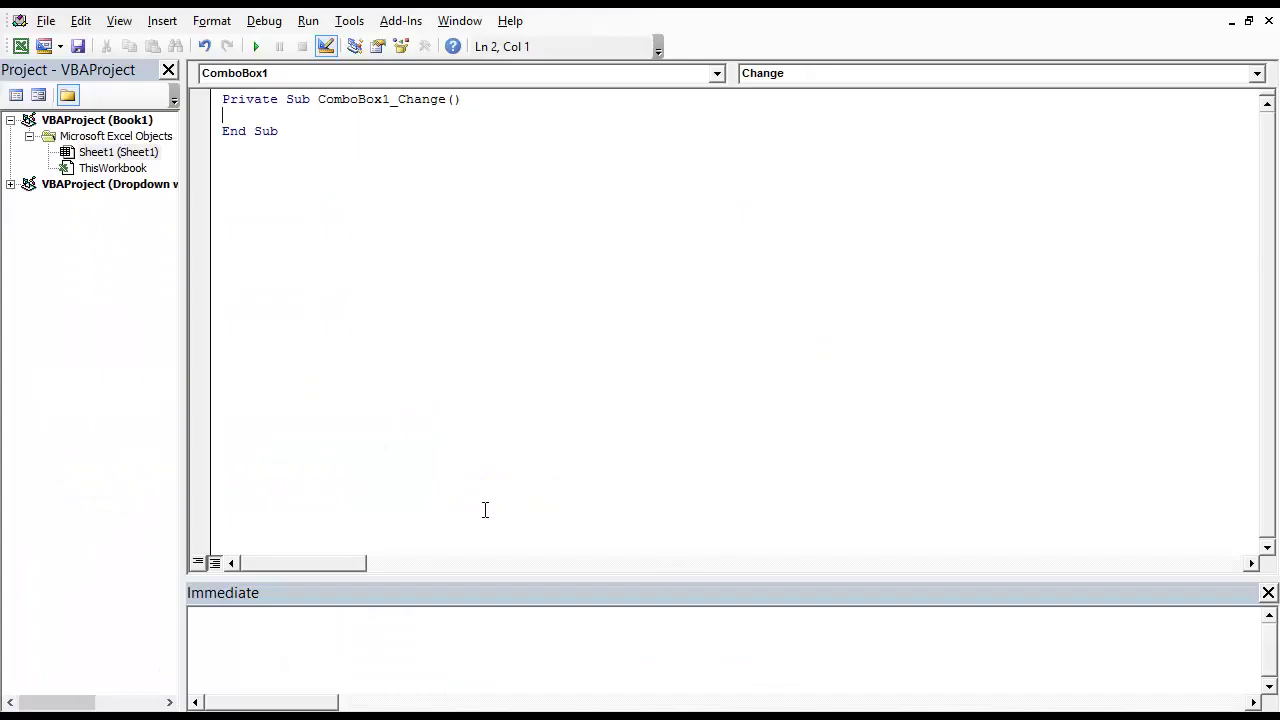
{"action": "left_click_drag", "start_coordinate": [289, 163], "coordinate": [210, 85]}
{"action": "key", "text": "Delete"}
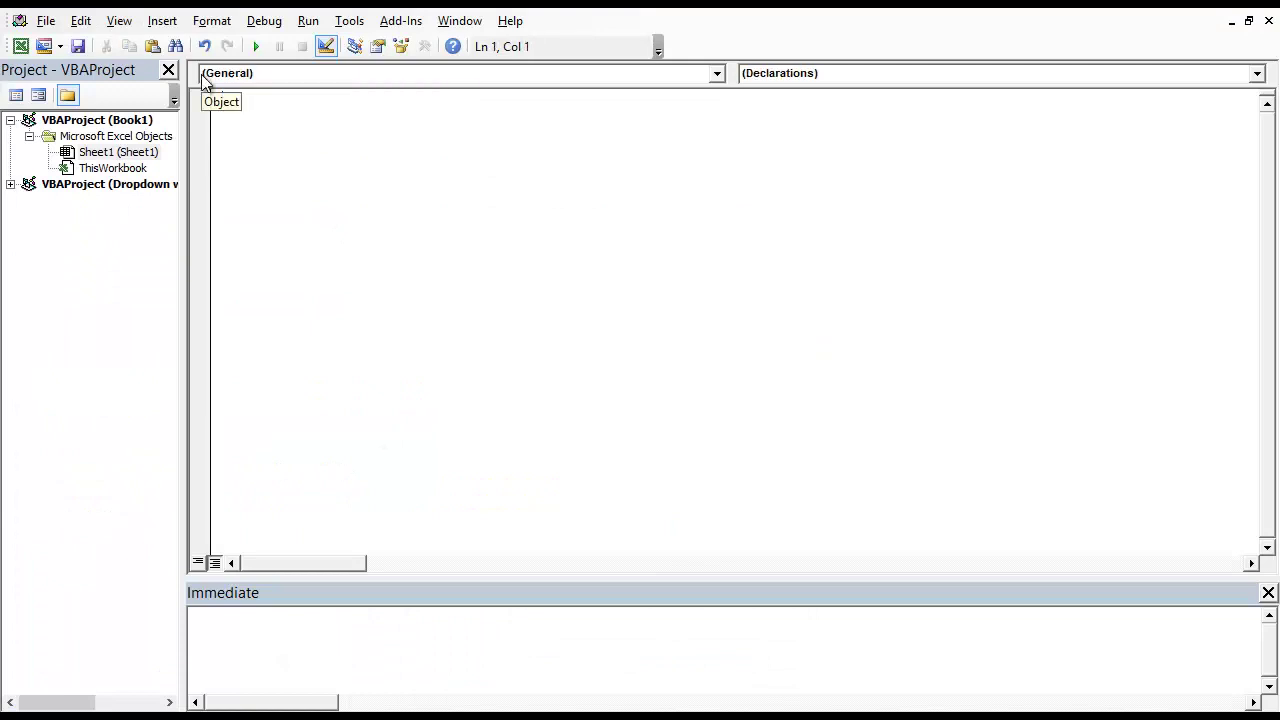
{"action": "key", "text": "ctrl+v"}
- Replace the curly quotation marks around DropDownList in the ListFillRange line with straight quotation marks
{"action": "left_click", "coordinate": [438, 115]}
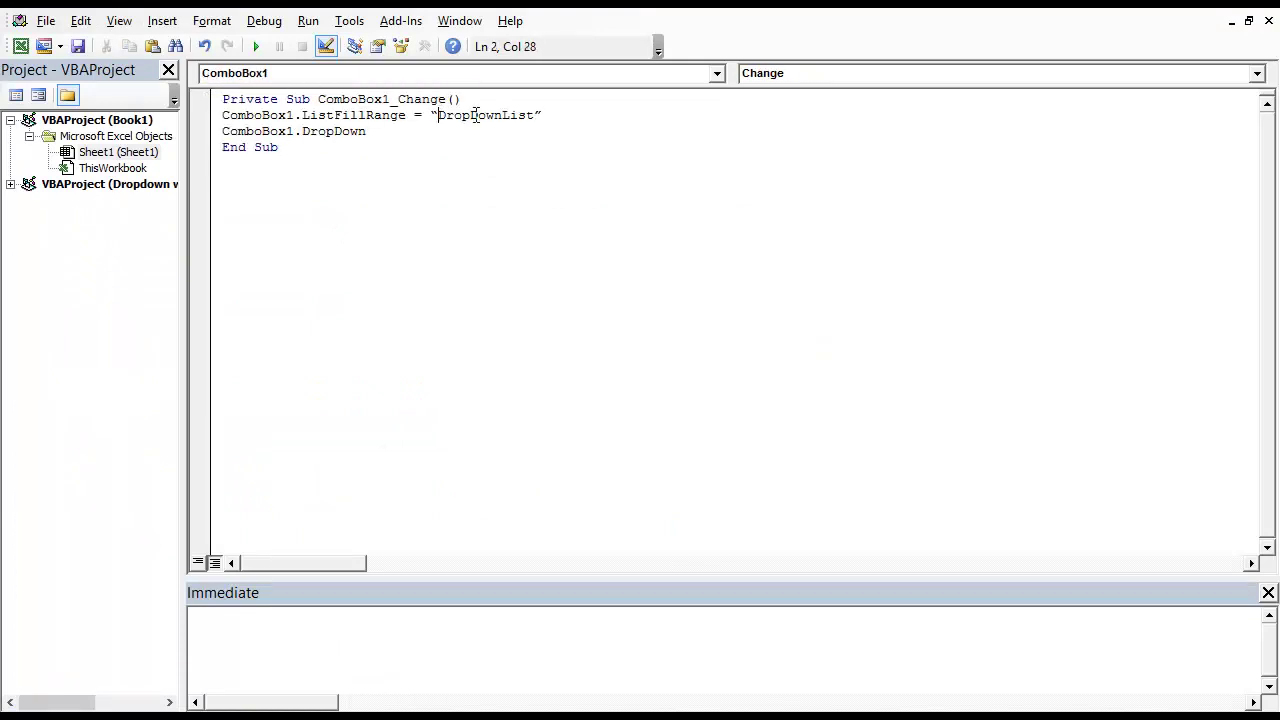
{"action": "key", "text": "BackSpace"}
{"action": "type", "text": "\""}
{"action": "left_click", "coordinate": [546, 115]}
{"action": "type", "text": "\""}
- Compare the combo box's name on the worksheet with the ComboBox1 reference in the VBA code
{"action": "left_click", "coordinate": [349, 671]}
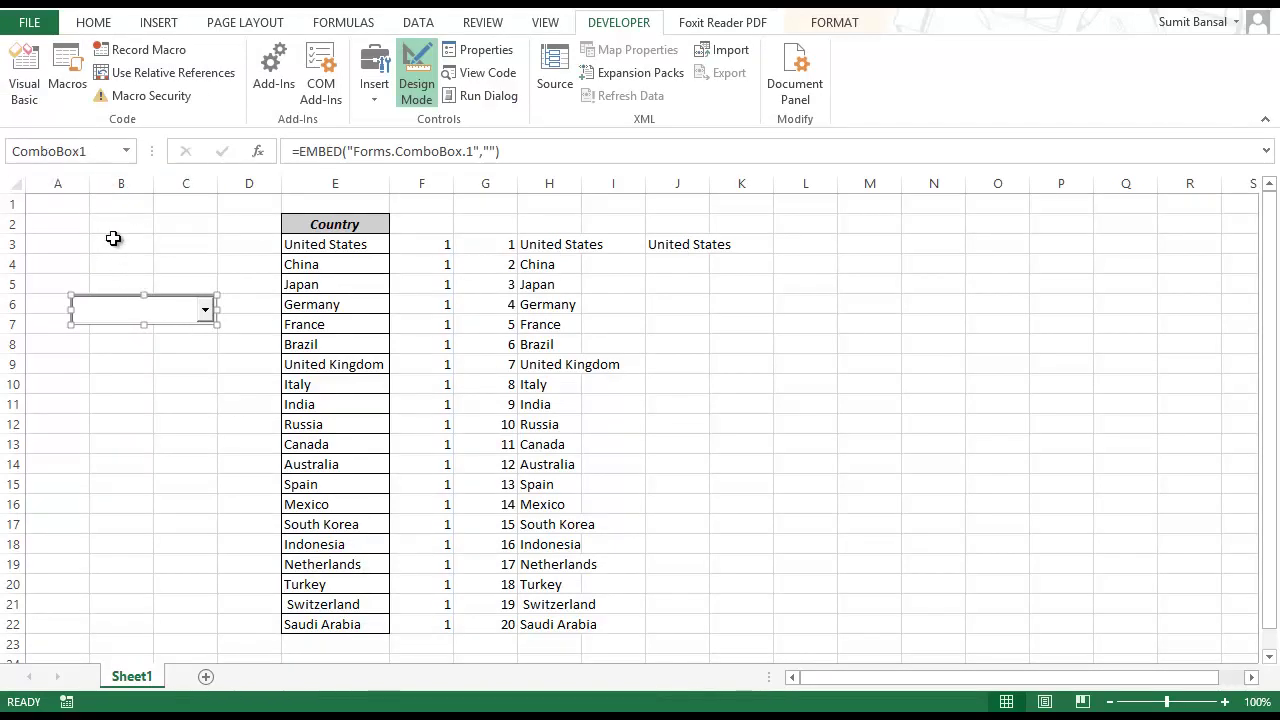
{"action": "left_click", "coordinate": [12, 152]}
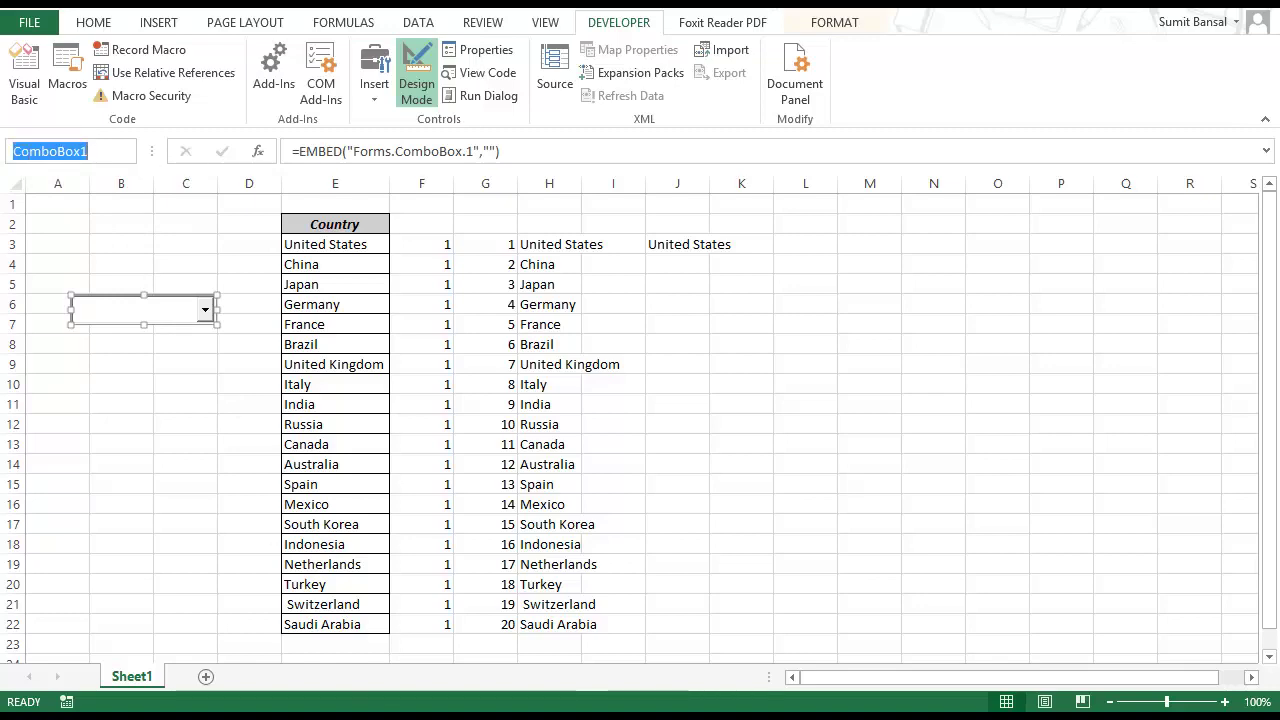
{"action": "left_click", "coordinate": [526, 624]}
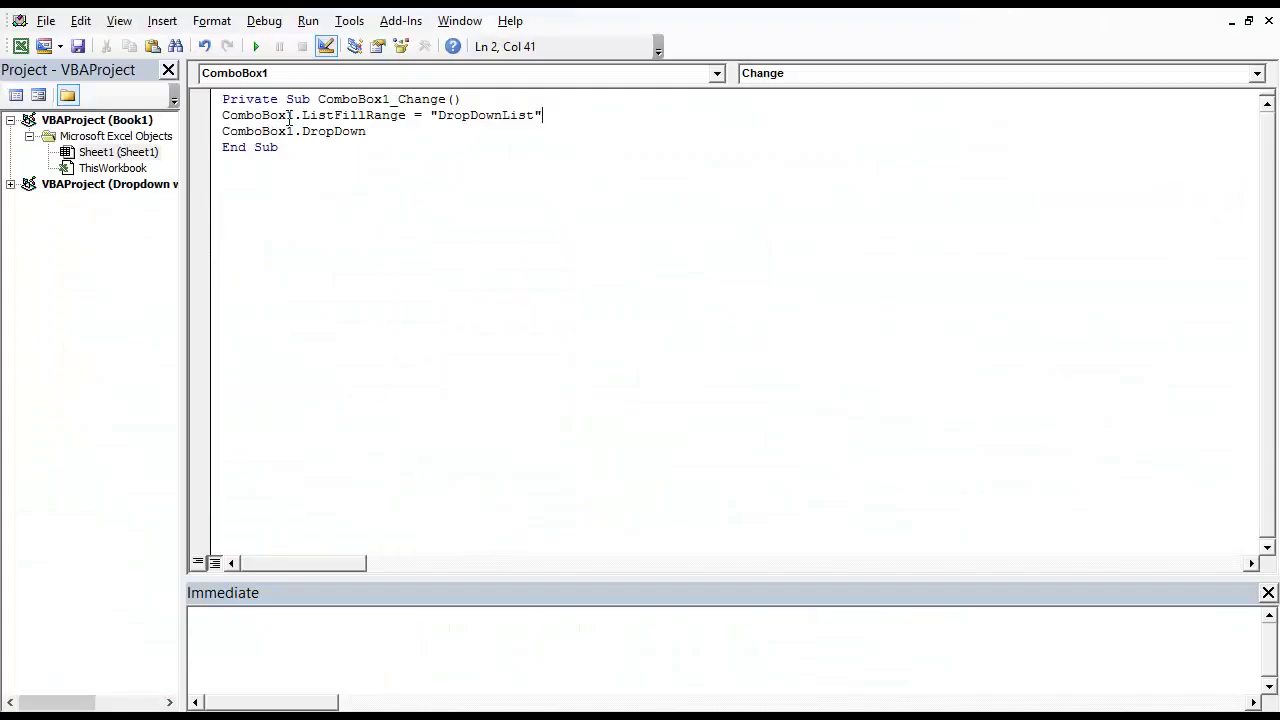
{"action": "left_click_drag", "start_coordinate": [292, 115], "coordinate": [222, 115]}
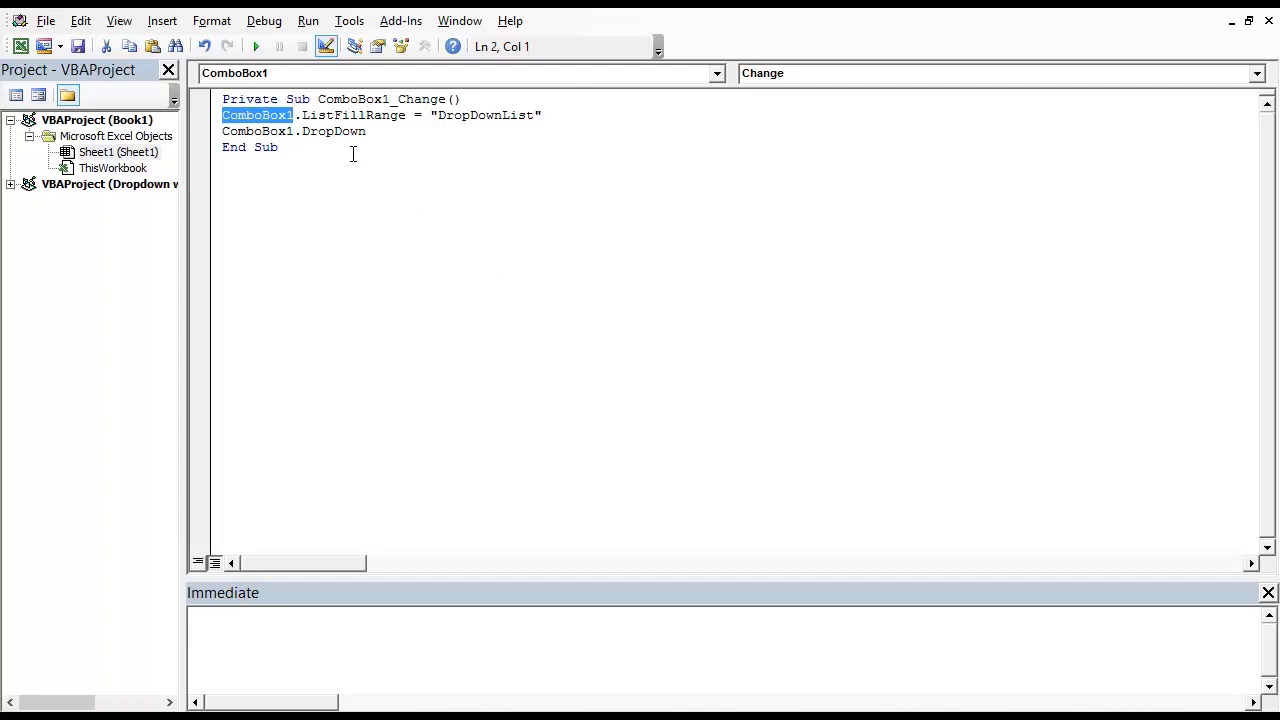
- Run the ComboBox1_Change procedure and test the combo box on the worksheet with the search text "i"
{"action": "left_click", "coordinate": [256, 47]}
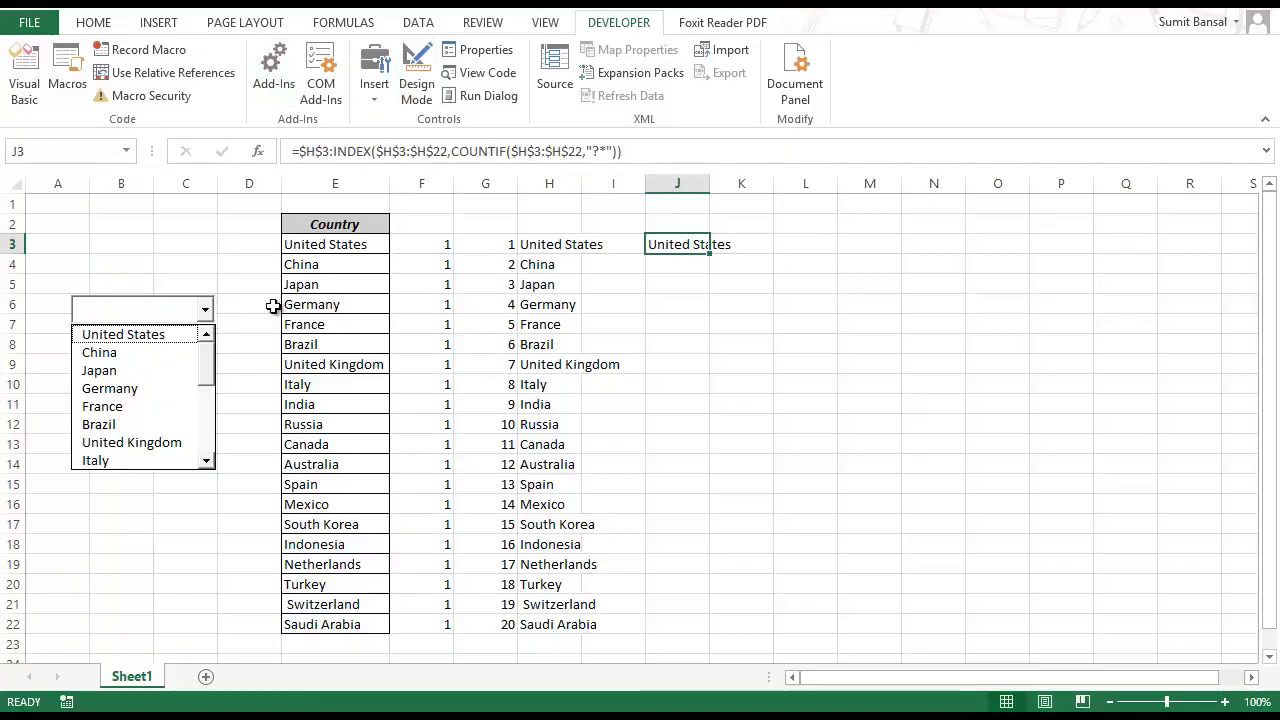
{"action": "left_click", "coordinate": [176, 310]}
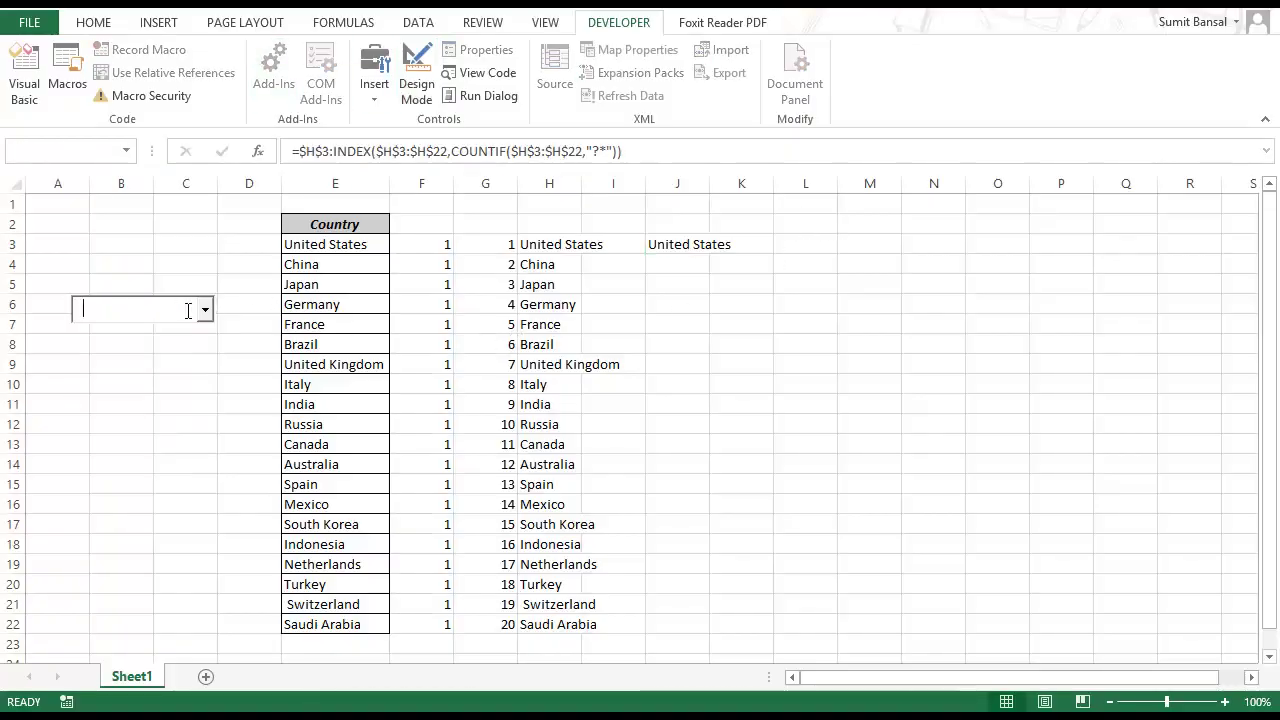
{"action": "type", "text": "i"}
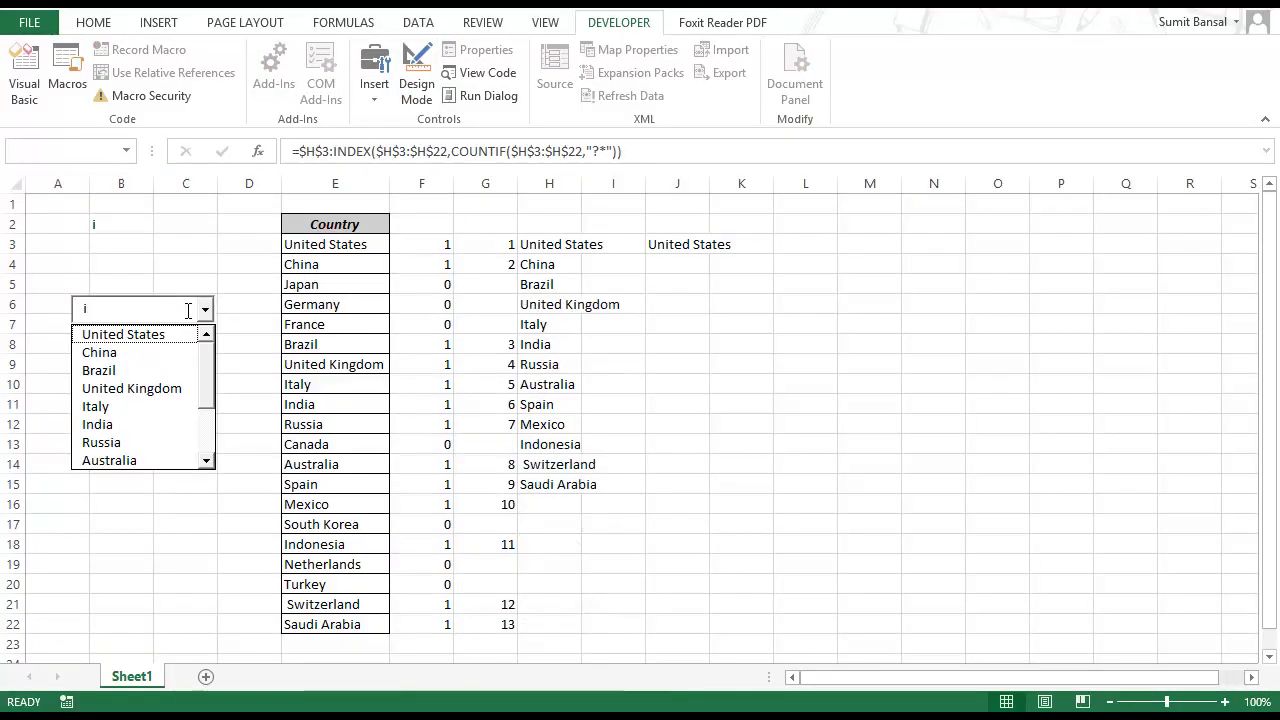
{"action": "left_click_drag", "start_coordinate": [208, 378], "coordinate": [214, 340]}
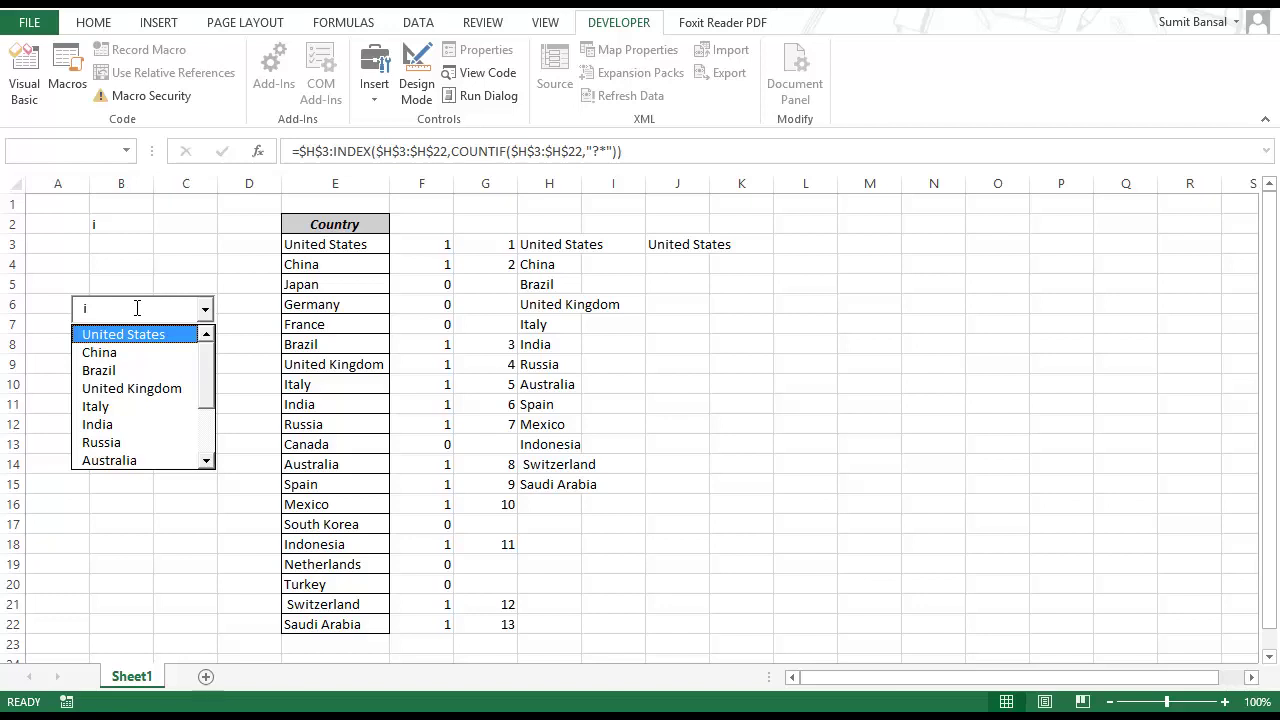
- Extend the combo box's search text to "india" and leave the control
{"action": "type", "text": "ndia"}
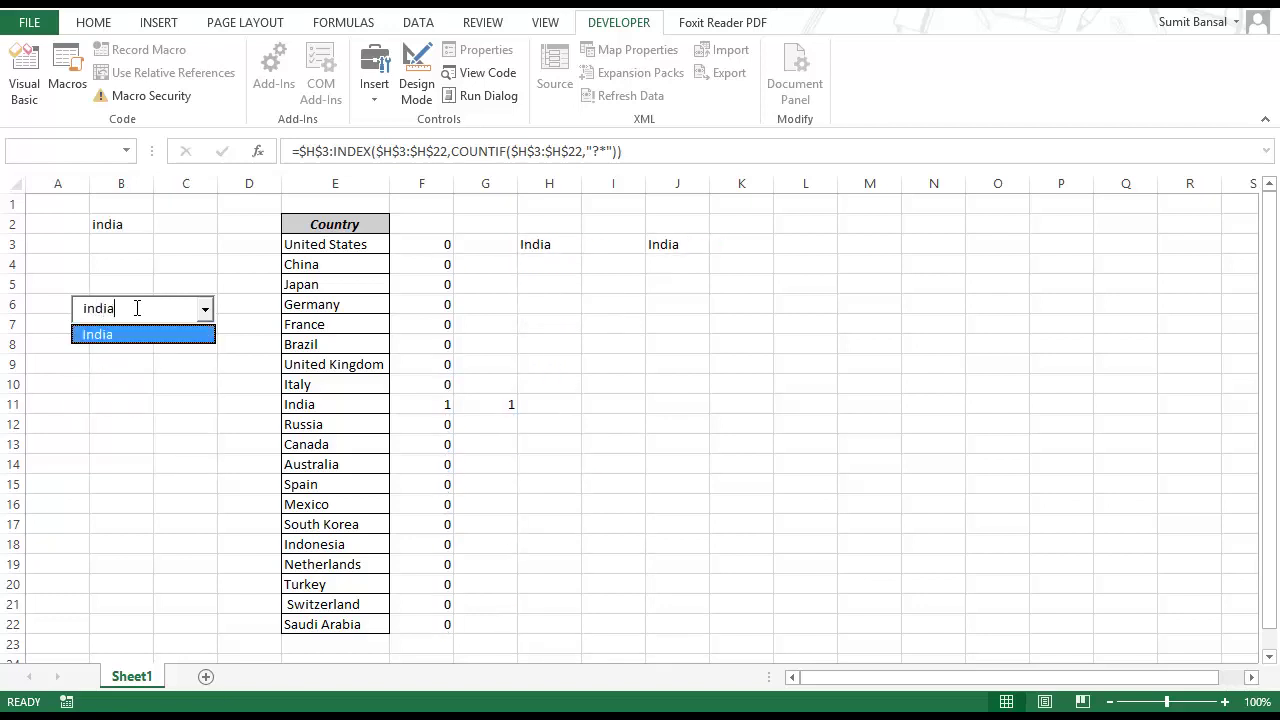
{"action": "left_click", "coordinate": [145, 308]}
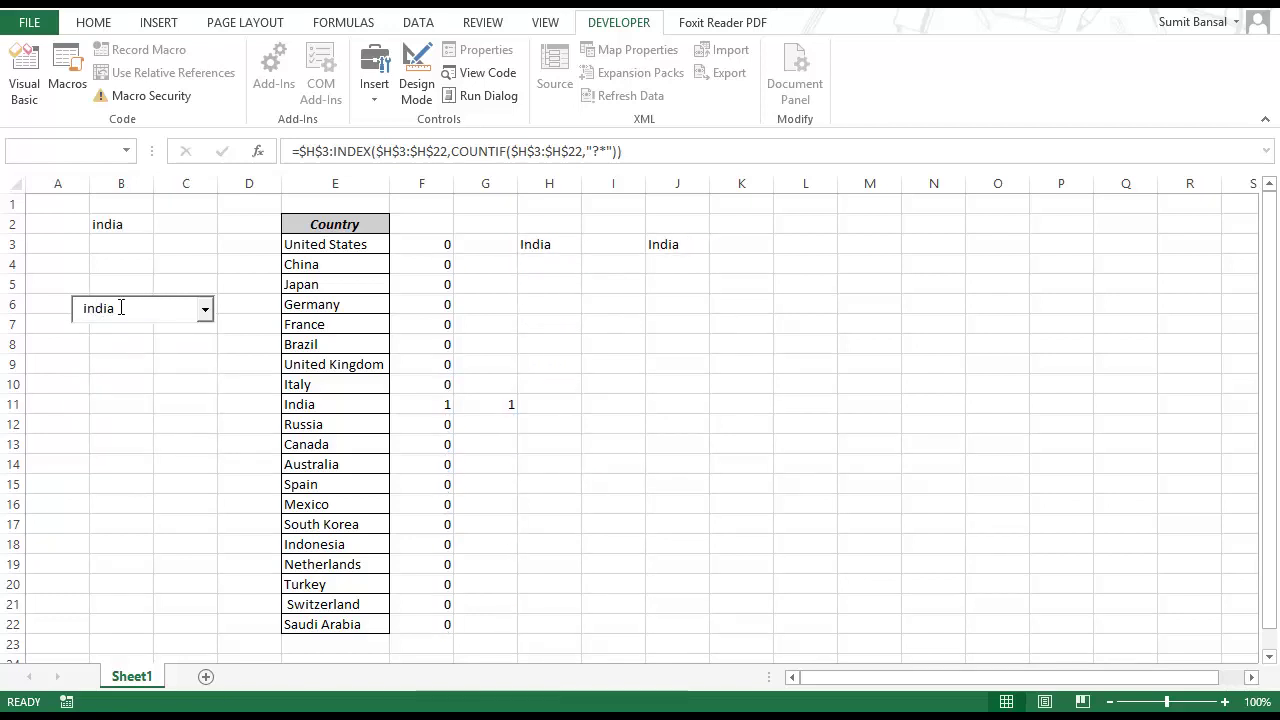
{"action": "left_click_drag", "start_coordinate": [120, 308], "coordinate": [74, 317]}
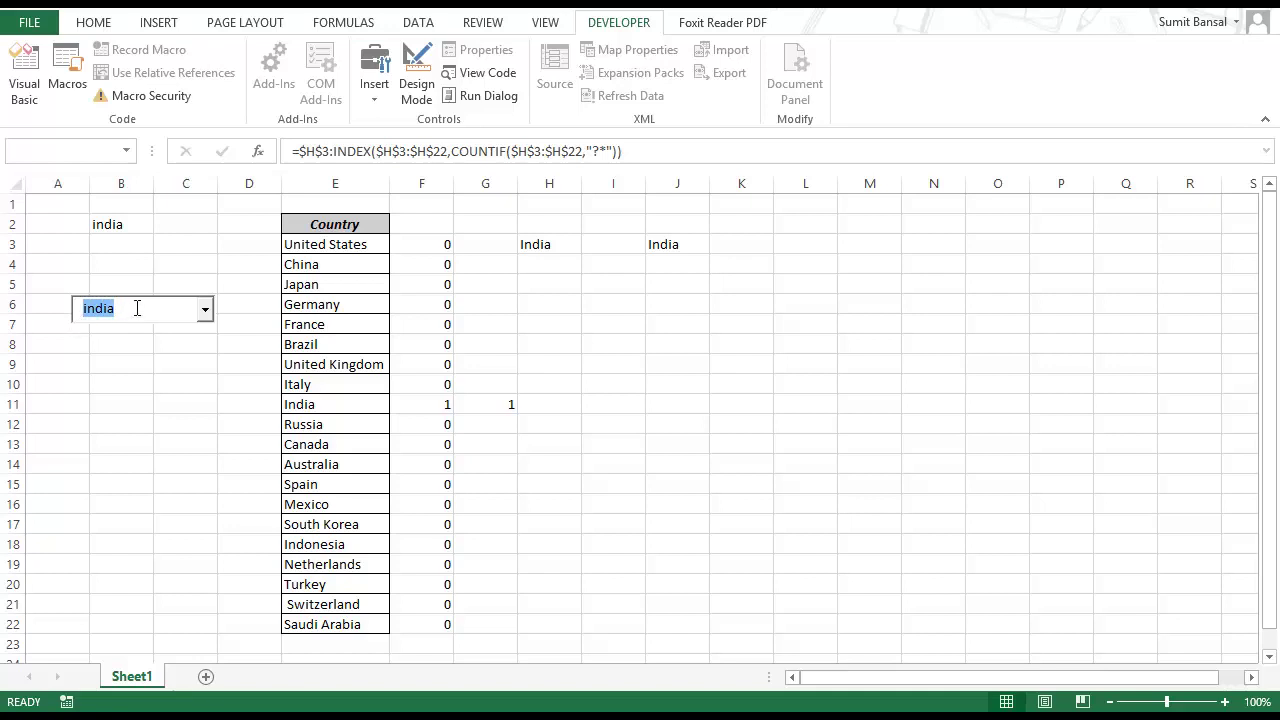
{"action": "key", "text": "Escape"}
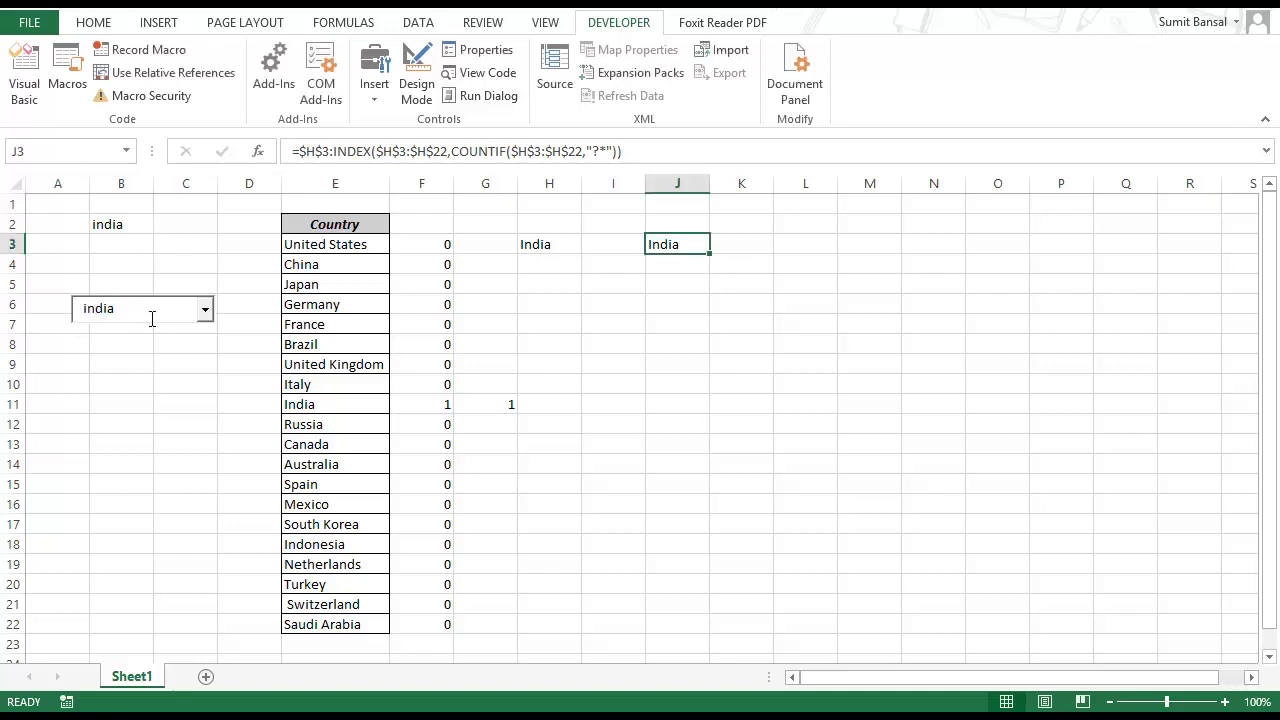
- Move the combo box over linked cell B2 in Design Mode, and turn Design Mode off again
{"action": "left_click", "coordinate": [416, 76]}
{"action": "left_click_drag", "start_coordinate": [143, 310], "coordinate": [124, 228]}
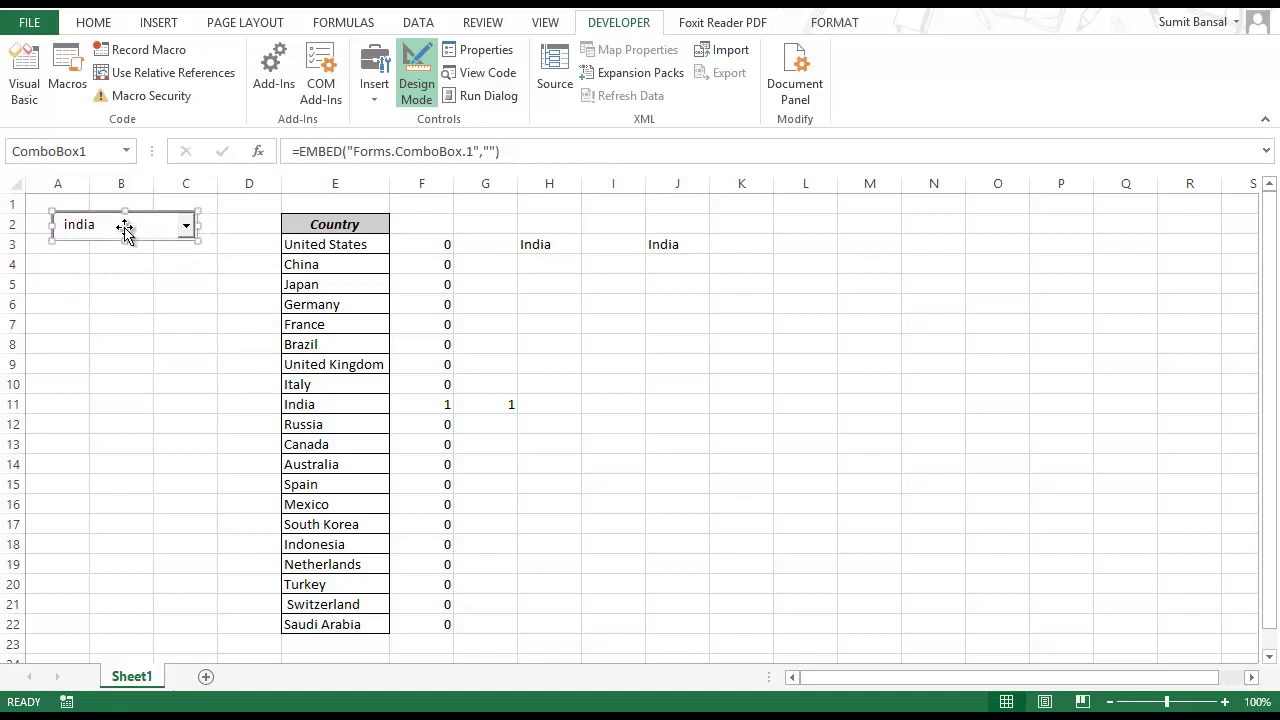
{"action": "left_click", "coordinate": [416, 76]}
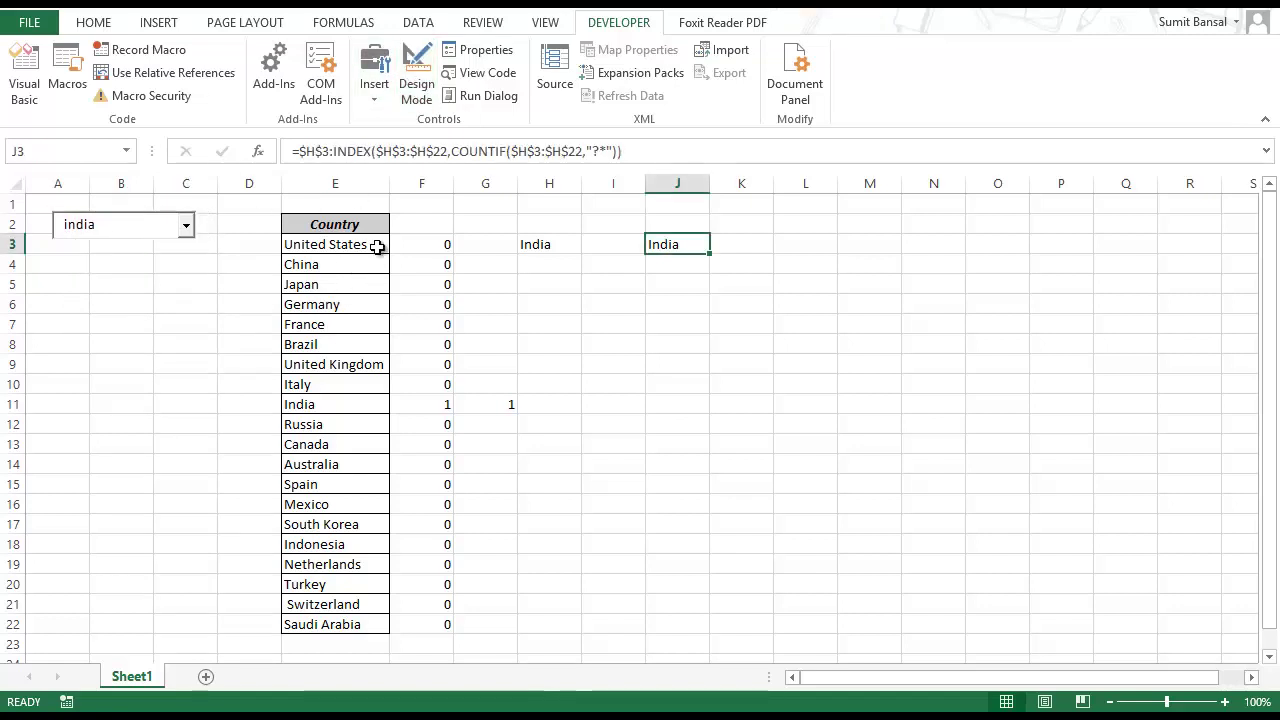
- Hide columns E through J, which hold the country list and helper formulas
{"action": "left_click", "coordinate": [377, 188]}
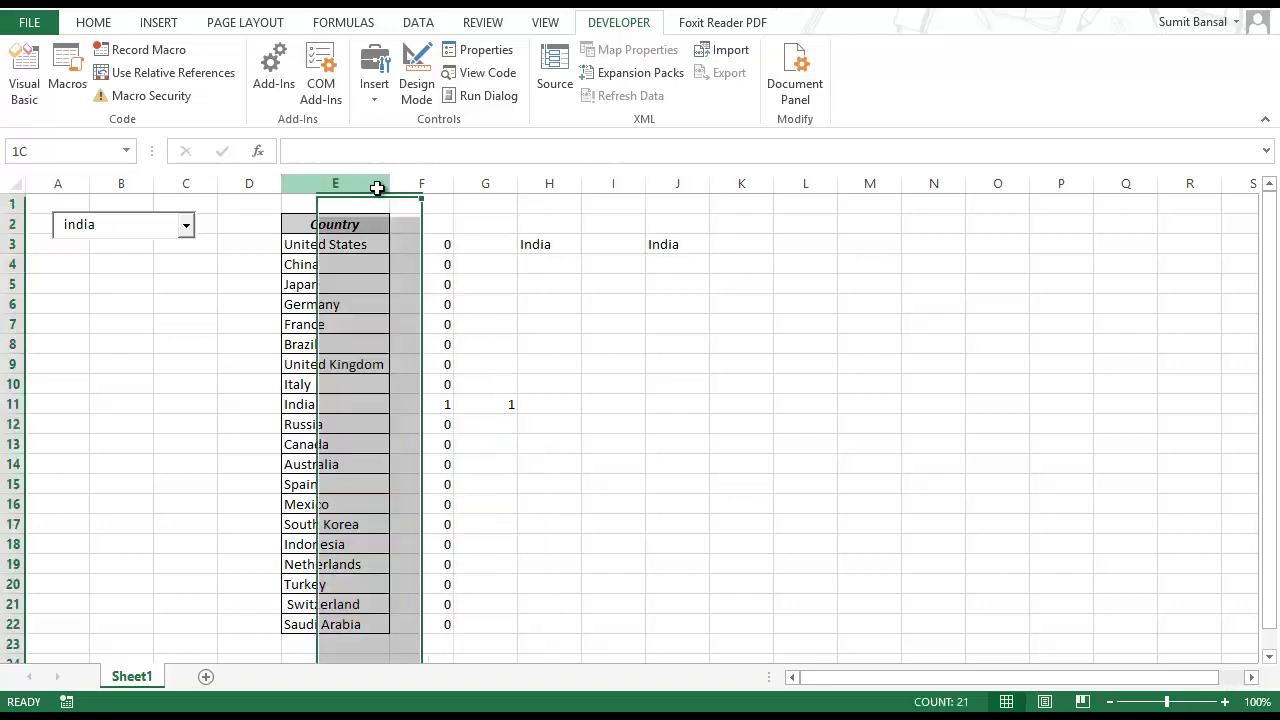
{"action": "left_click_drag", "start_coordinate": [377, 188], "coordinate": [660, 186]}
{"action": "right_click", "coordinate": [664, 185]}
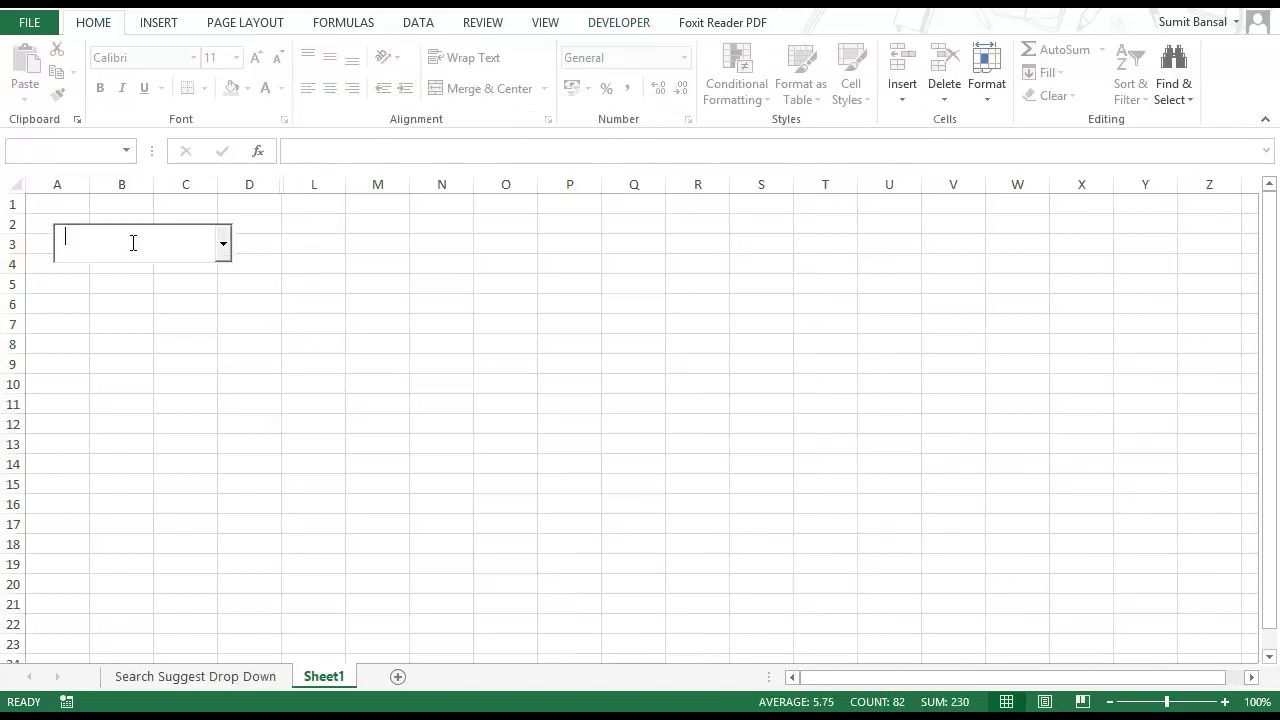